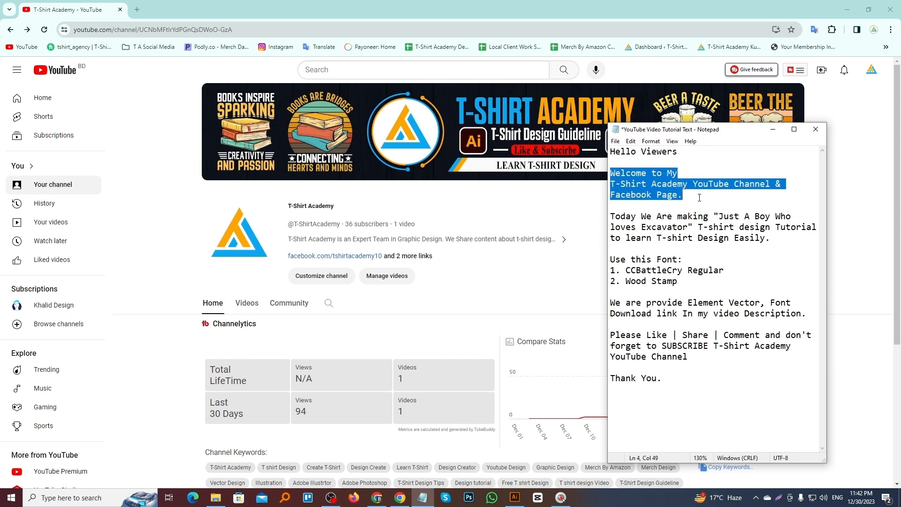
- Read through the tutorial notes on the design title, font and element downloads, and closing message, and put the notes away
left_click_drag(611, 217, 769, 241)
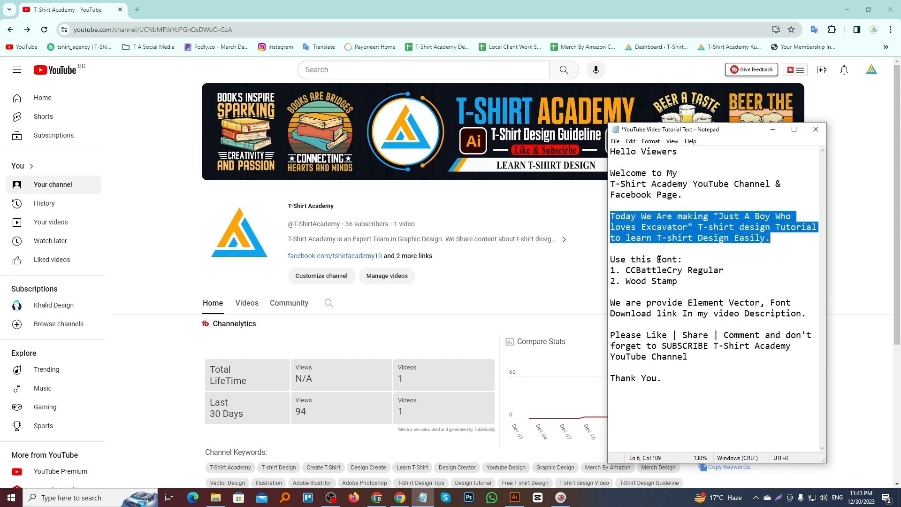
left_click_drag(611, 259, 812, 316)
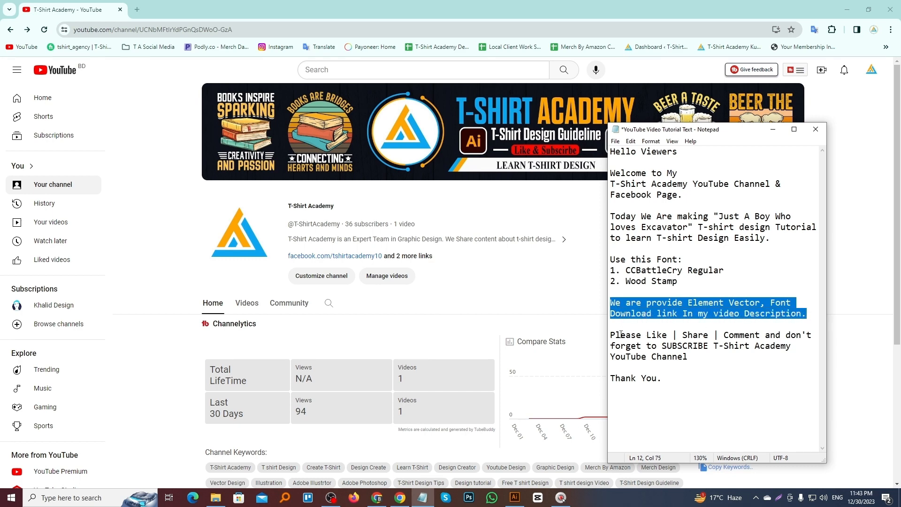
left_click_drag(610, 335, 631, 357)
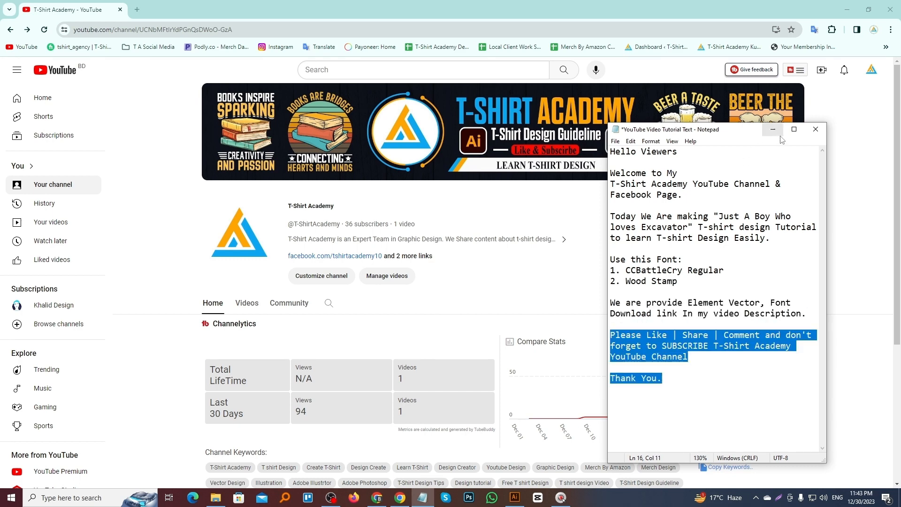
left_click(774, 130)
- Switch to Illustrator and close the Untitled-4 document
left_click(515, 497)
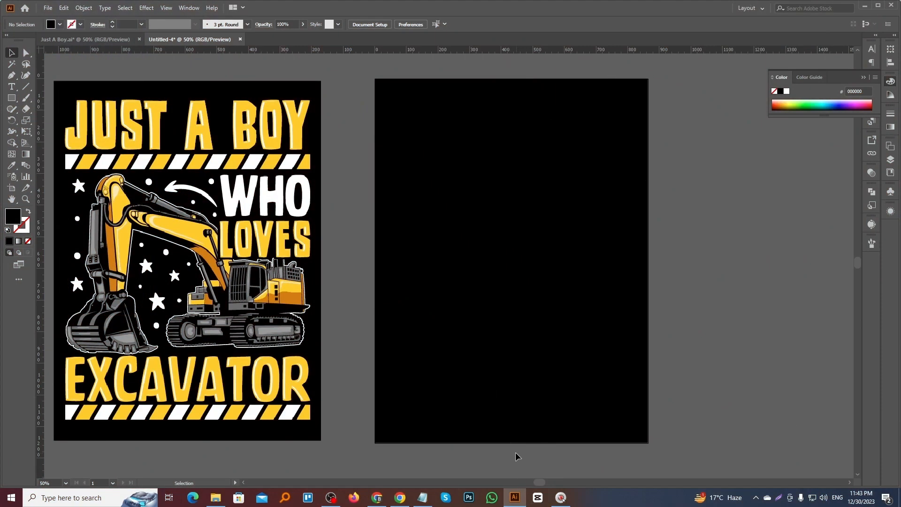
left_click(243, 38)
left_click(499, 264)
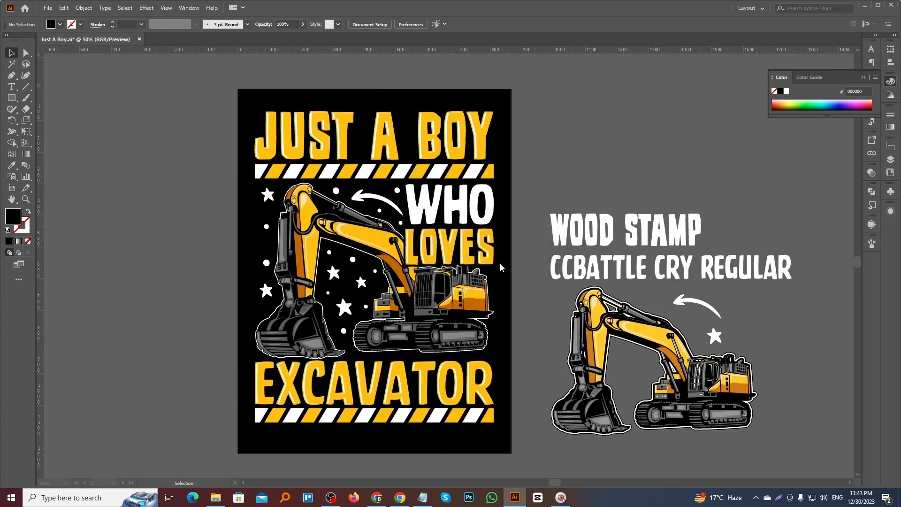
- Capture a screenshot of the finished excavator design on its artboard and copy it to the clipboard
key("shift+o")
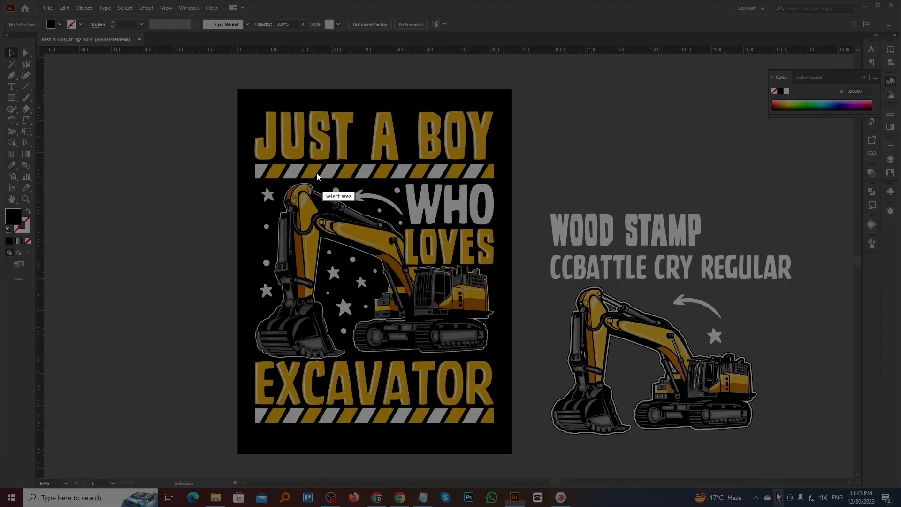
left_click_drag(245, 97, 507, 446)
key("ctrl+c")
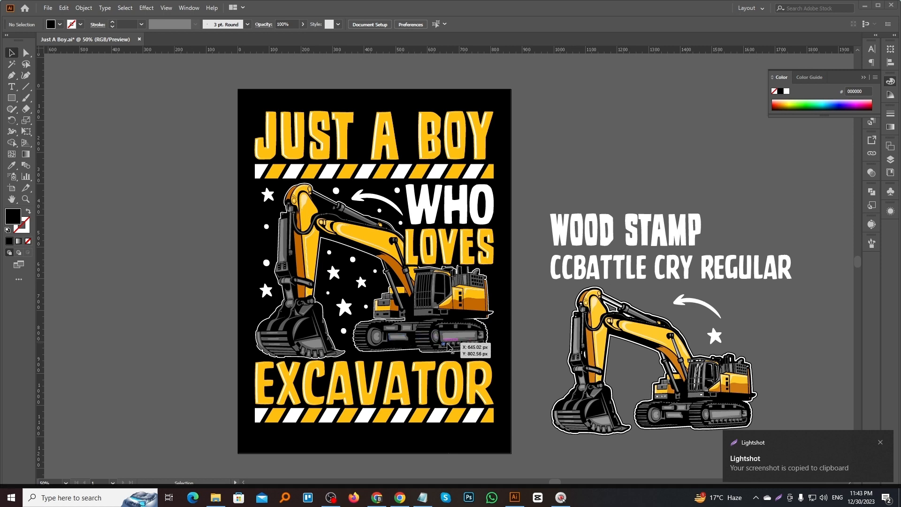
- Create a new 12 x 16 in portrait document in RGB at 300 PPI with one artboard
left_click(48, 8)
left_click(58, 19)
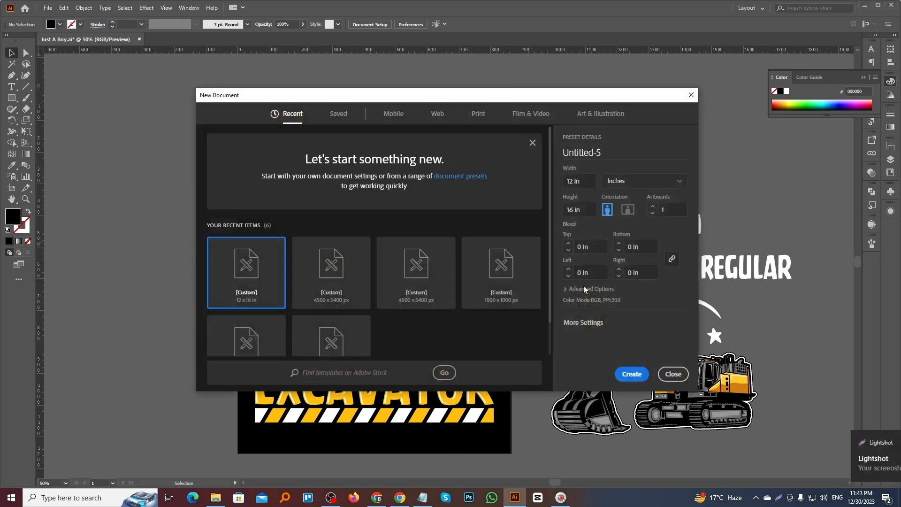
left_click(636, 374)
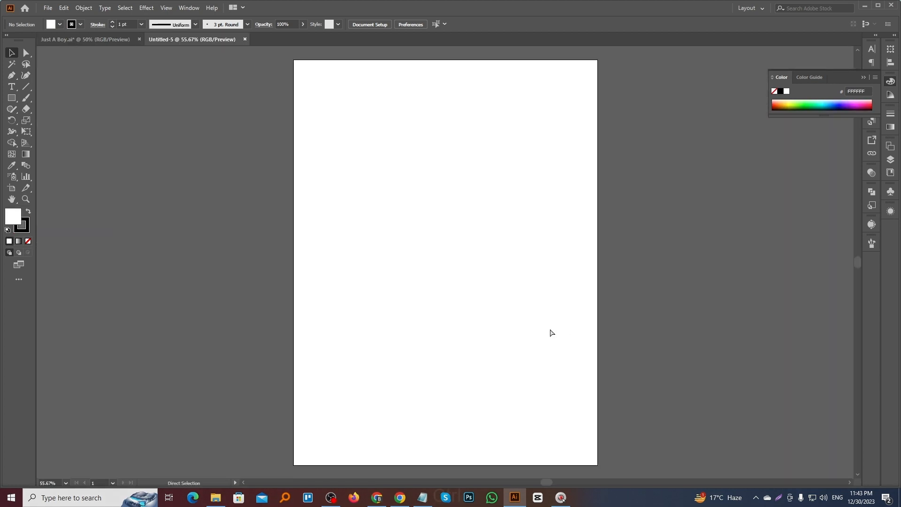
- Paste the design screenshot and place it as a reference just left of the artboard
key("ctrl+v")
scroll(551, 332, "down", 1)
left_click_drag(458, 264, 213, 263)
- Create a 12 x 16 in rectangle without a stroke and fill it with black (000000)
left_click(12, 100)
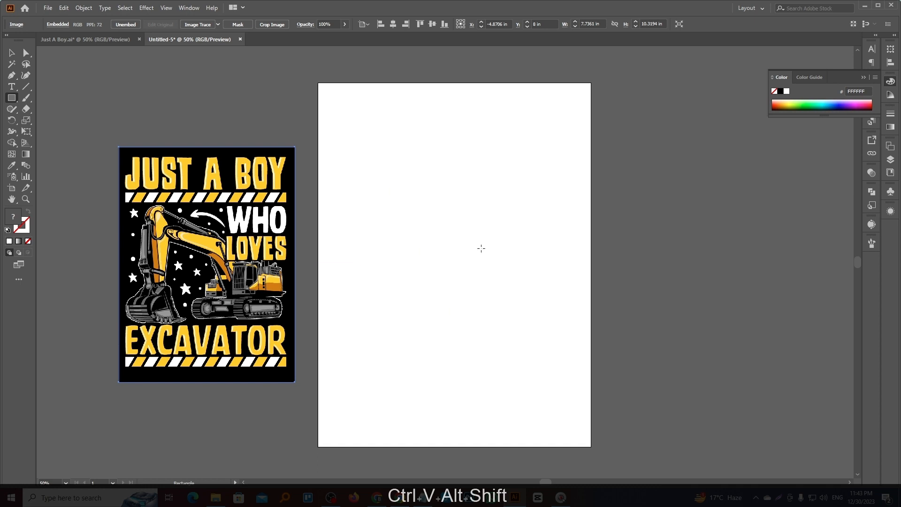
left_click(481, 249)
left_click(423, 264)
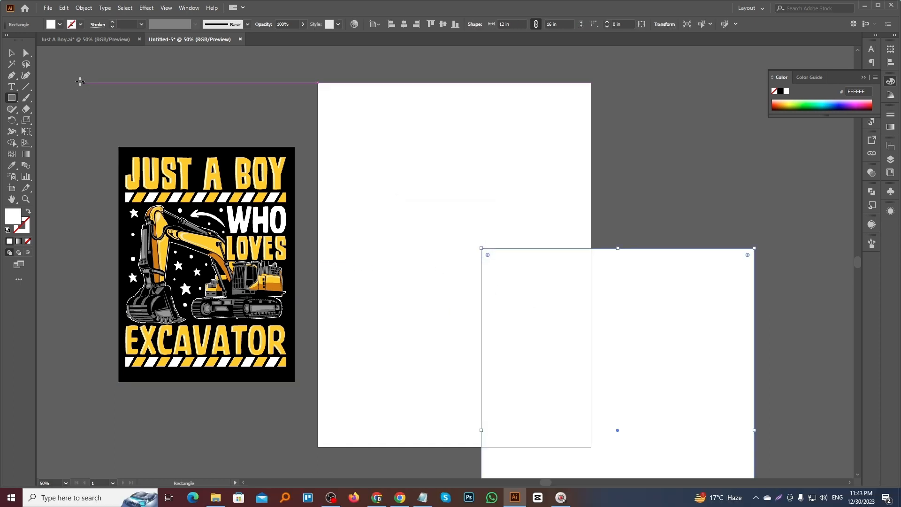
key("v")
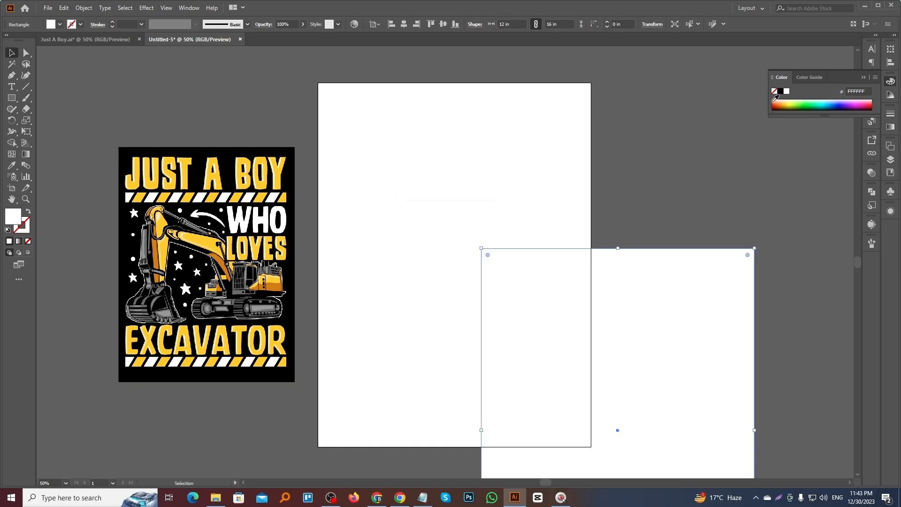
left_click(782, 91)
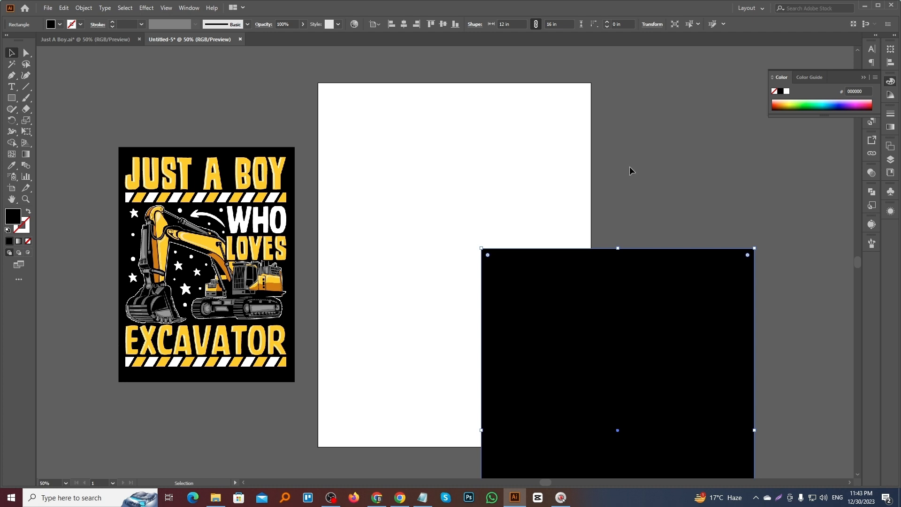
- Centre the black rectangle horizontally and vertically on the artboard and lock it as the background
left_click(409, 26)
left_click(444, 25)
left_click(374, 26)
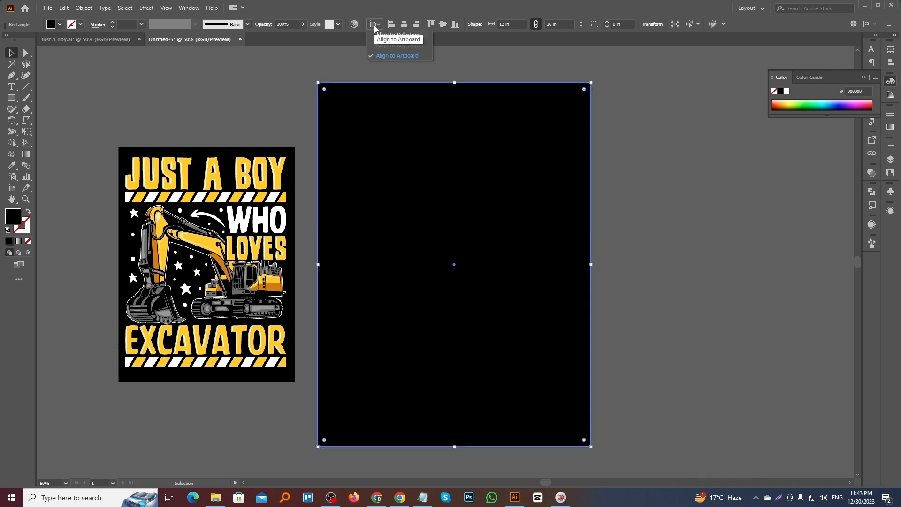
left_click(392, 59)
left_click(659, 168)
left_click(540, 201)
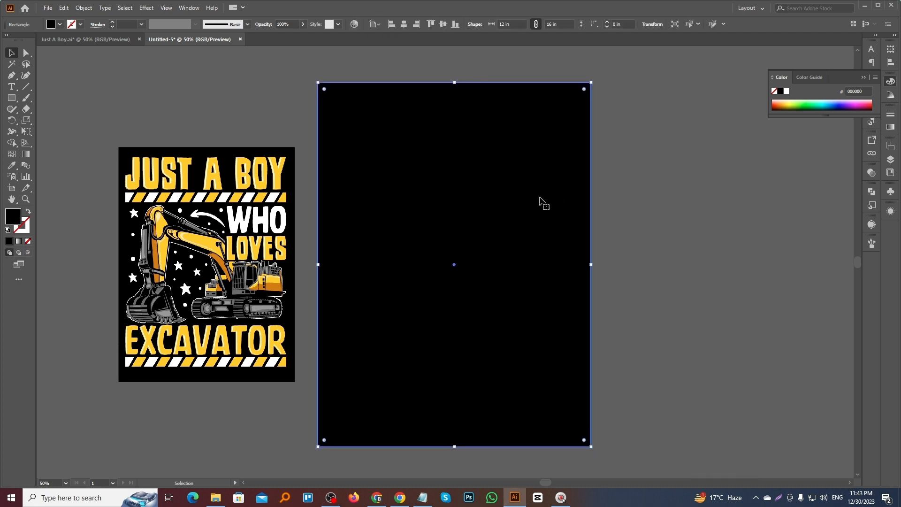
key("ctrl+2")
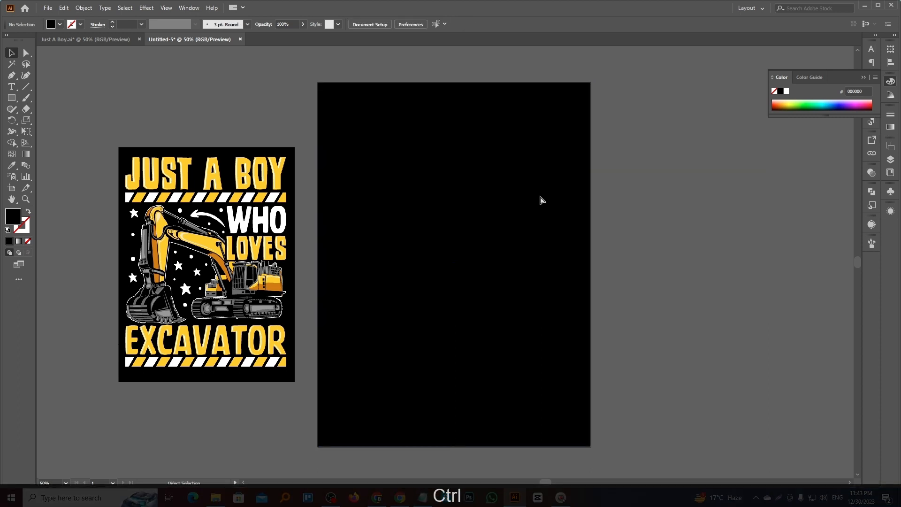
- Show the rulers with vertical guides at about 1.5 in and 10.4 in, and set the ruler units to pixels
key("ctrl+r")
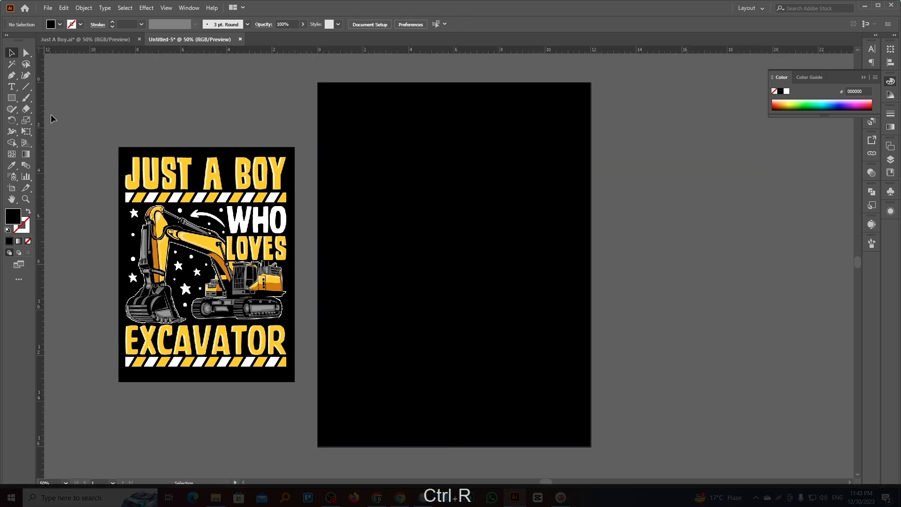
left_click_drag(41, 117, 350, 202)
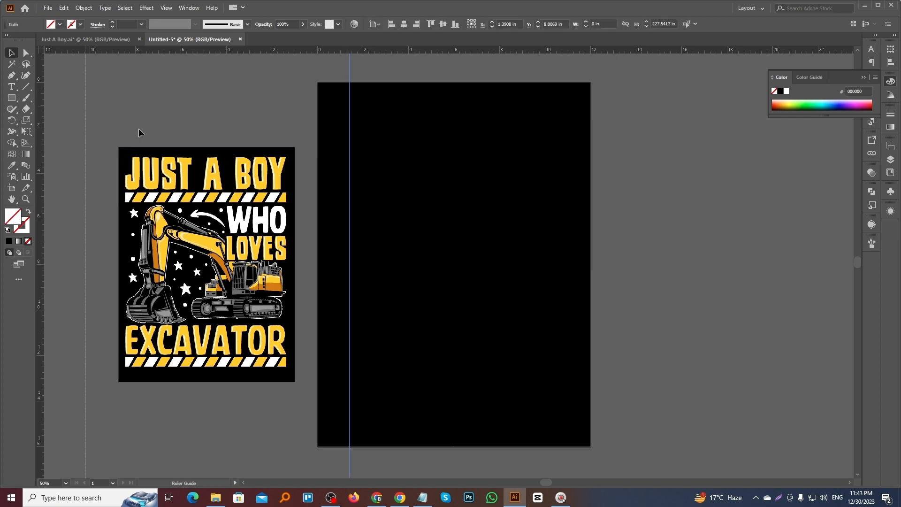
left_click_drag(139, 128, 555, 239)
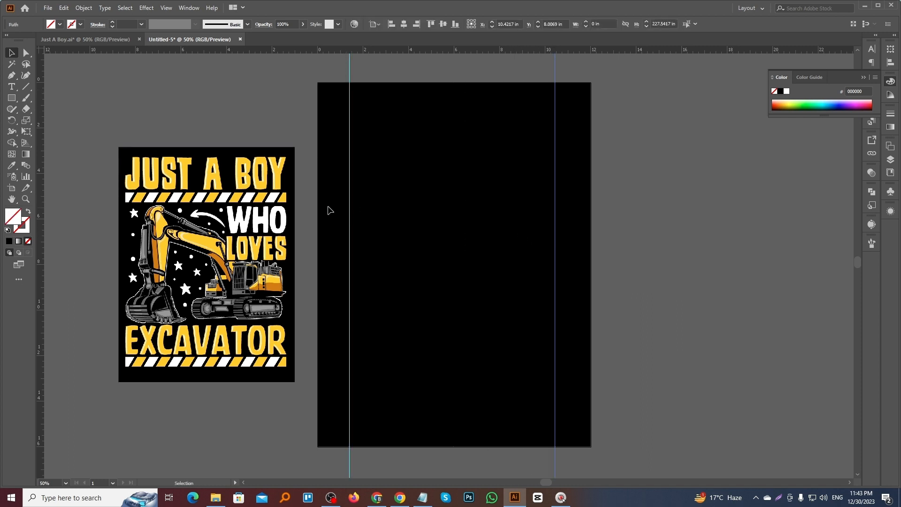
left_click_drag(350, 218, 352, 217)
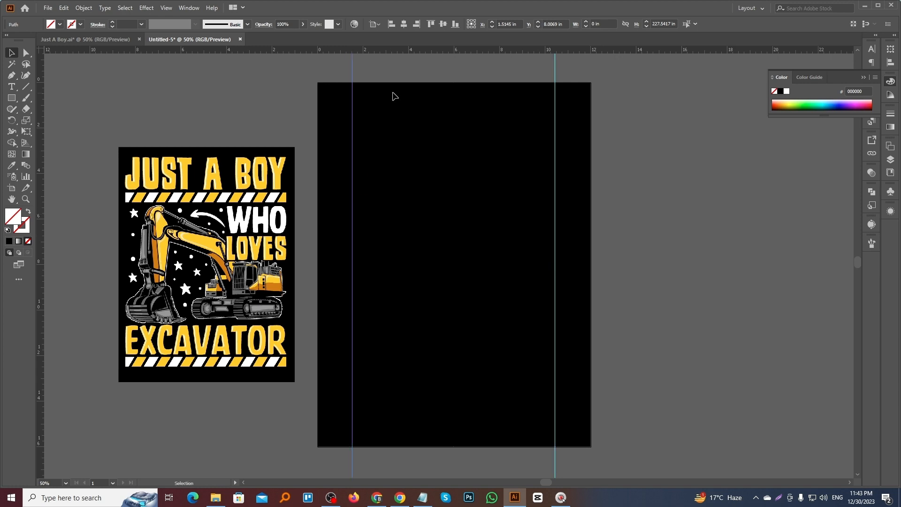
right_click(405, 51)
left_click(428, 107)
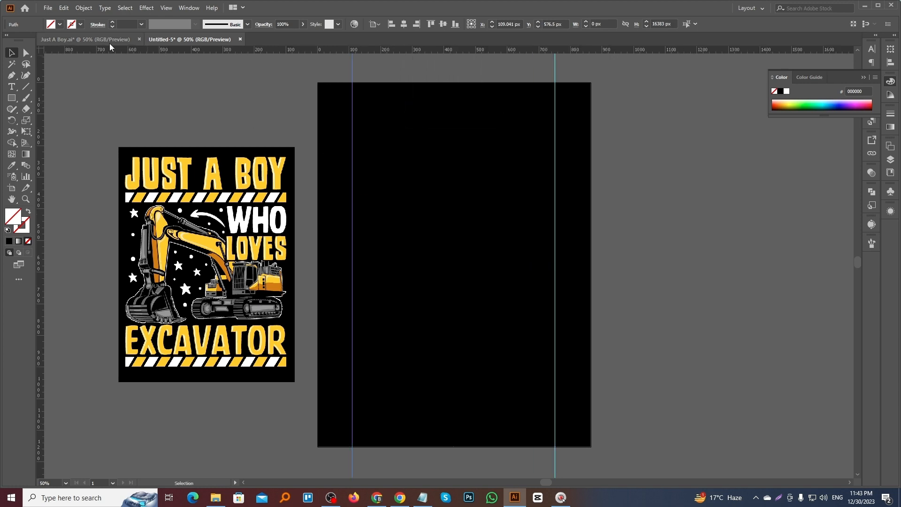
- Bring the font samples, excavator, arrow and star from Just A Boy.ai into the new document, right of the artboard
left_click(109, 43)
left_click_drag(533, 249, 221, 40)
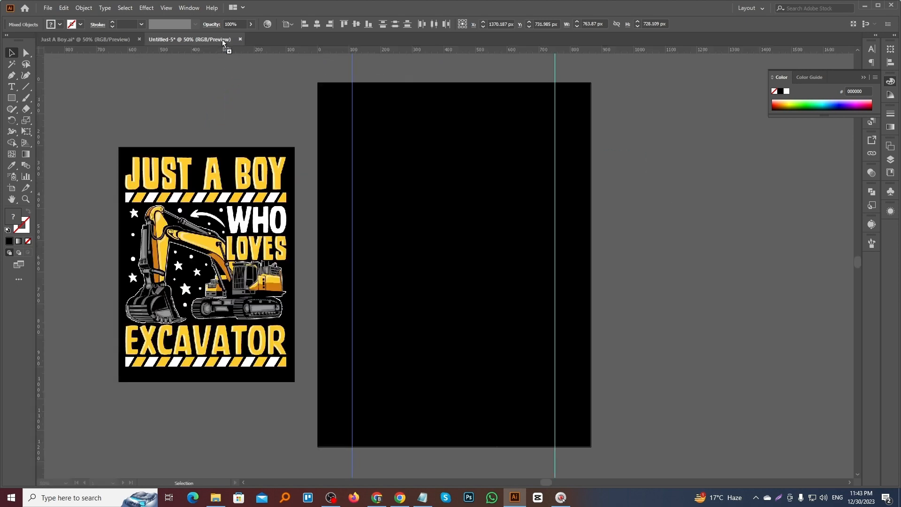
left_click_drag(689, 268, 722, 278)
scroll(624, 288, "down", 2)
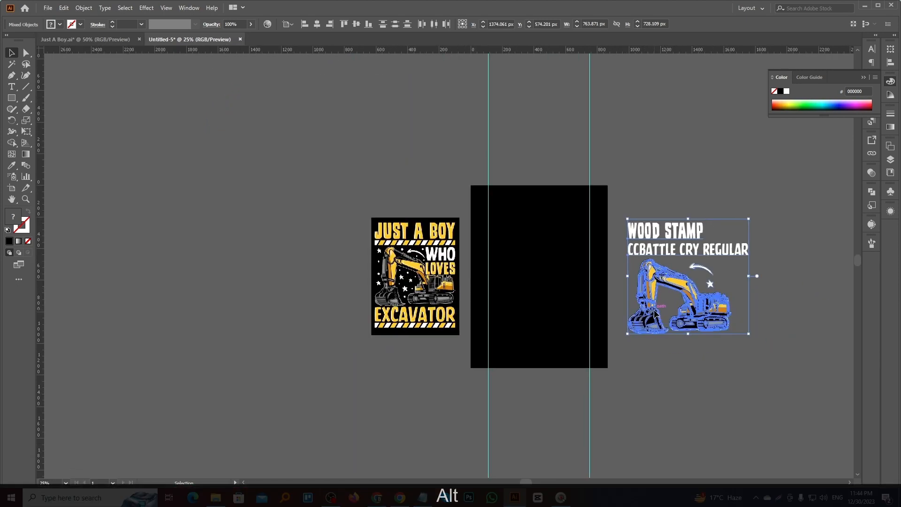
left_click(660, 395)
scroll(677, 367, "up", 1)
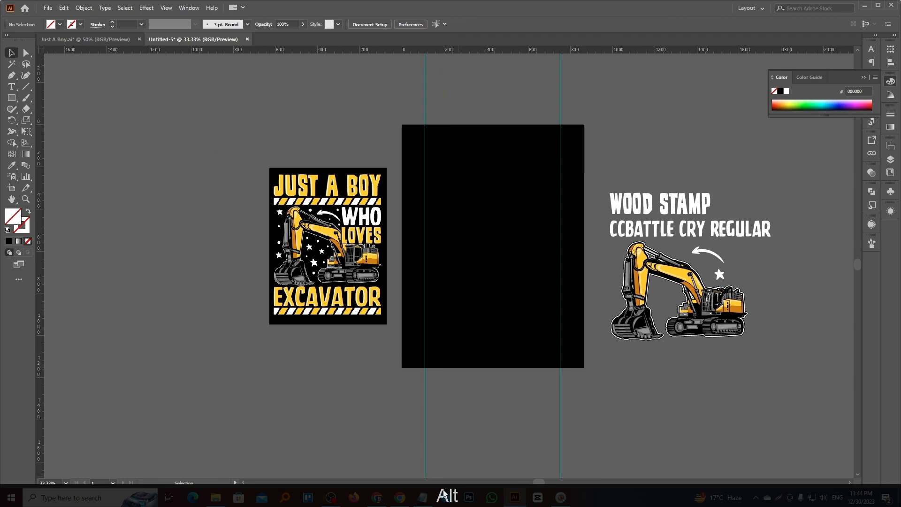
- Copy the phrase "Just A Boy Who loves Excavator" from the Notepad notes and put the notes away
left_click(421, 501)
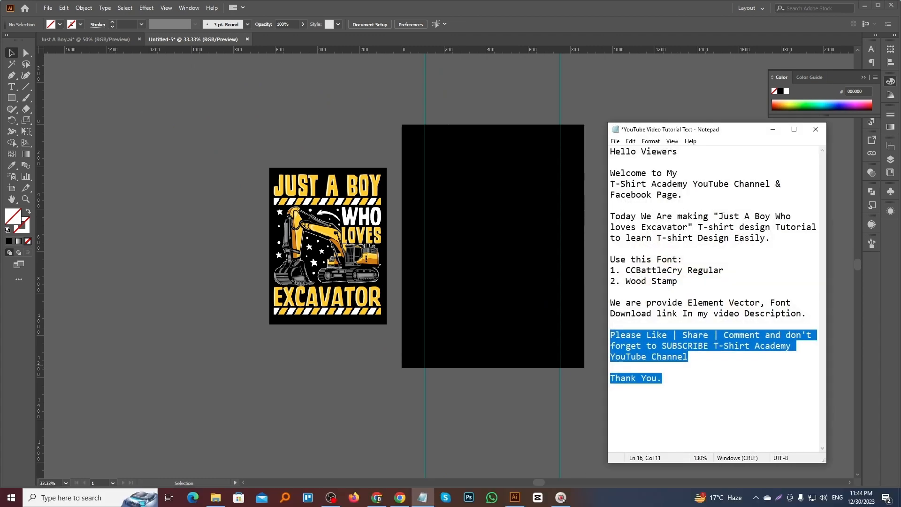
left_click_drag(719, 217, 735, 228)
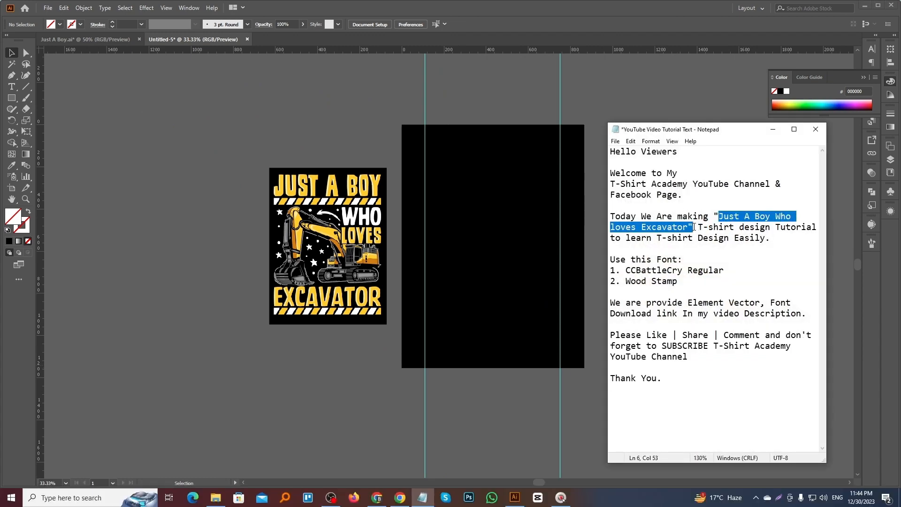
key("ctrl+c")
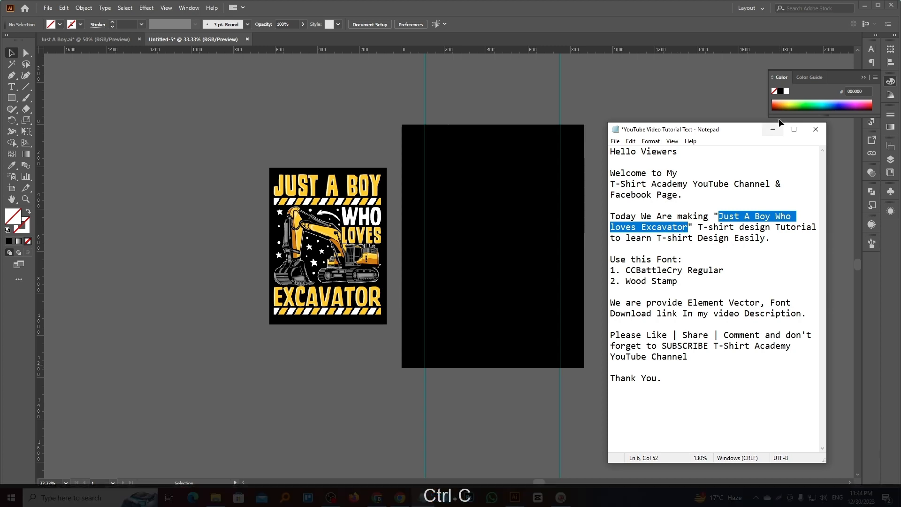
left_click(773, 129)
- Duplicate the WOOD STAMP text sample below the artboard and replace its wording with the copied phrase "Just A Boy Who loves Excavator"
left_click_drag(695, 206, 515, 425)
scroll(514, 425, "up", 2)
double_click(520, 420)
key("ctrl+a")
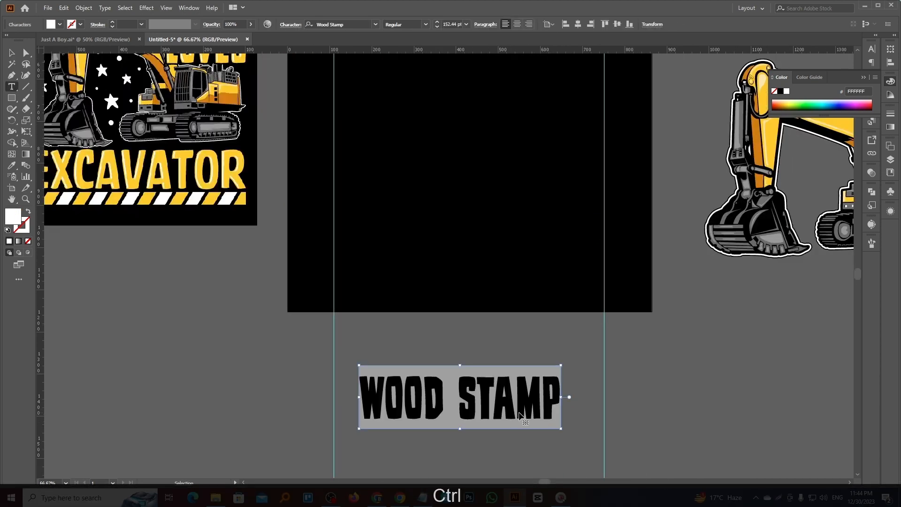
key("ctrl+v")
left_click(18, 53)
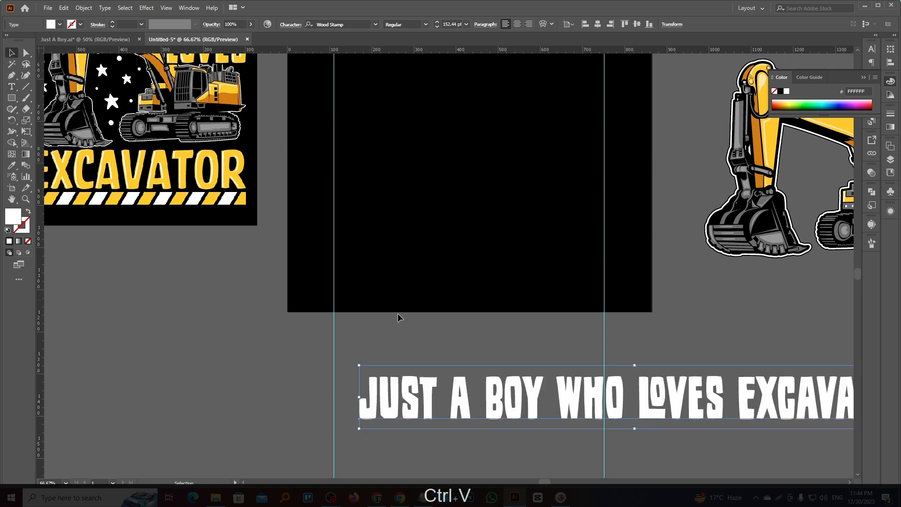
- Move the slogan up to the artboard's lower edge and break it into four lines: Just A Boy, Who, loves, Excavator
scroll(461, 366, "down", 1)
left_click_drag(460, 366, 384, 316)
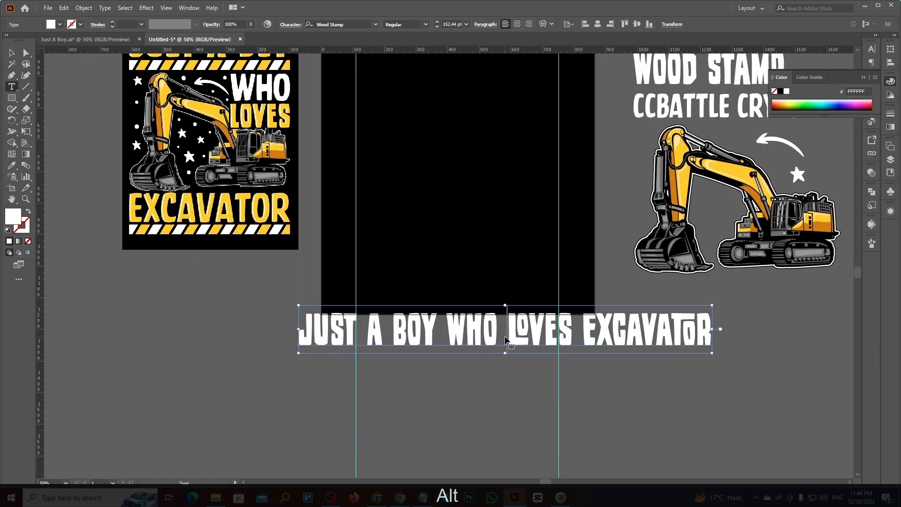
triple_click(505, 336)
left_click(446, 329)
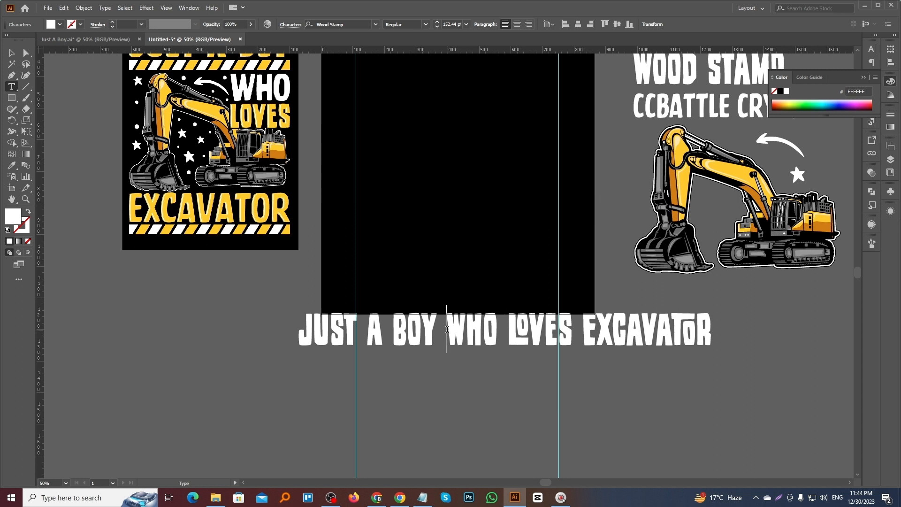
key("Return")
left_click(431, 382)
key("Return")
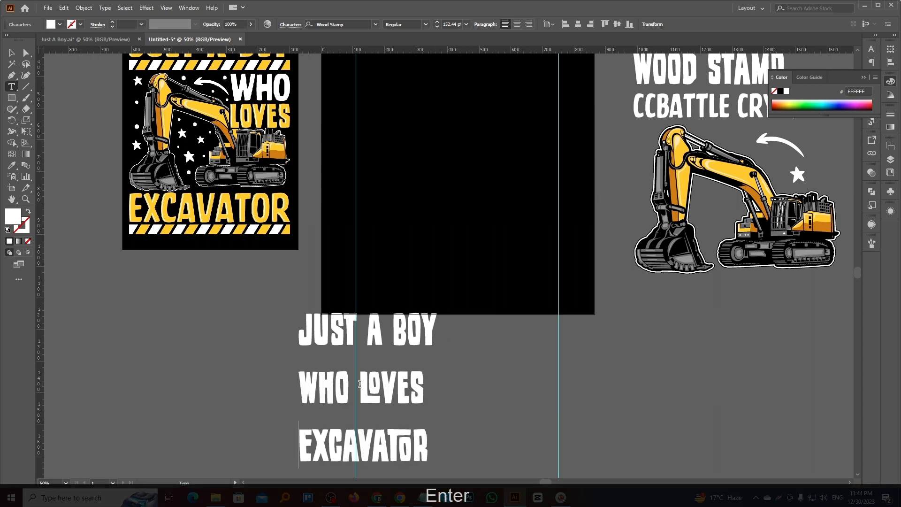
left_click(360, 384)
key("Return")
left_click(12, 53)
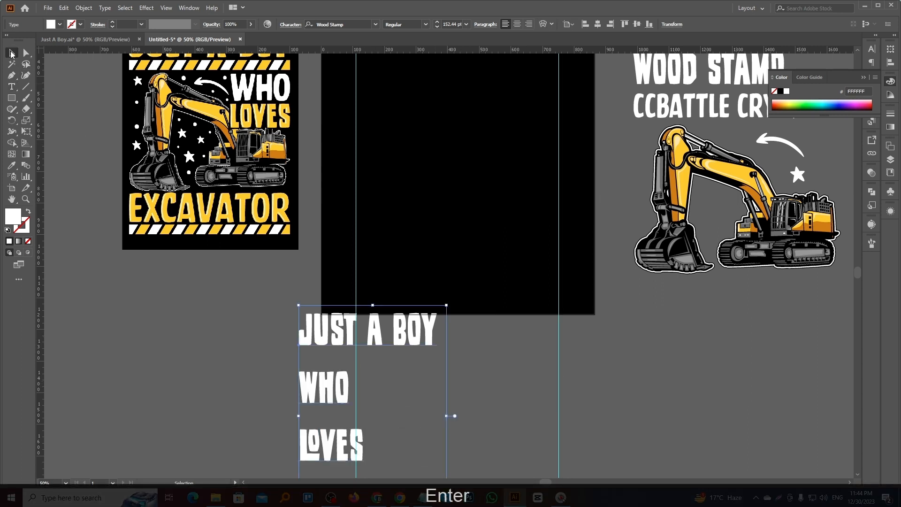
- Move the four-line slogan onto the black artboard between the two vertical guides
left_click_drag(378, 336, 448, 117)
scroll(452, 281, "up", 1)
left_click_drag(452, 315, 455, 309)
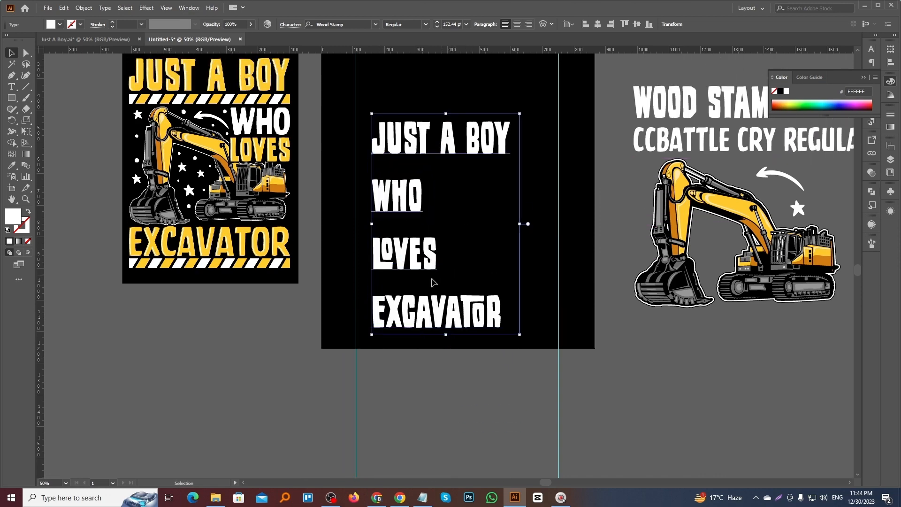
- Split the four-line slogan into separate one-line text objects with the divideTextFrame script
left_click(48, 8)
mouse_move(85, 208)
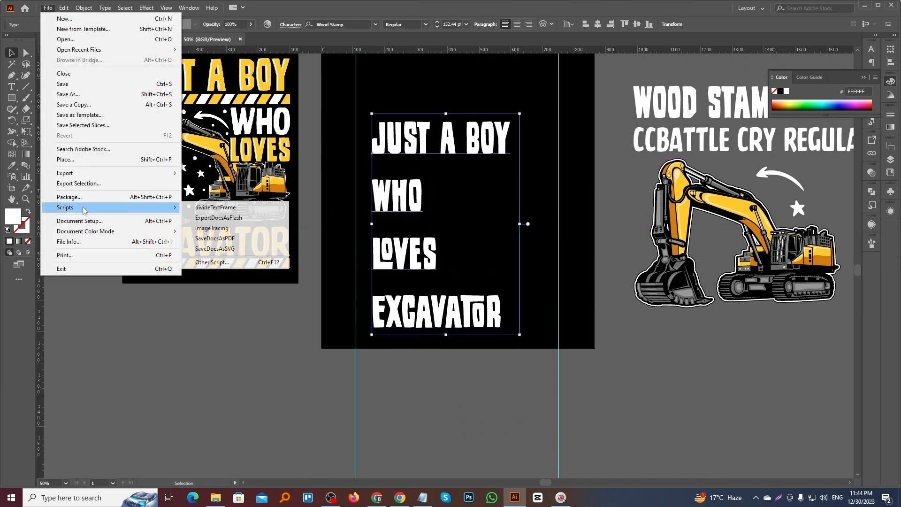
left_click(215, 207)
- Enlarge the JUST A BOY line to about 221 pt so it nearly fills the width between the two vertical guides
scroll(516, 179, "up", 1)
scroll(517, 191, "up", 2)
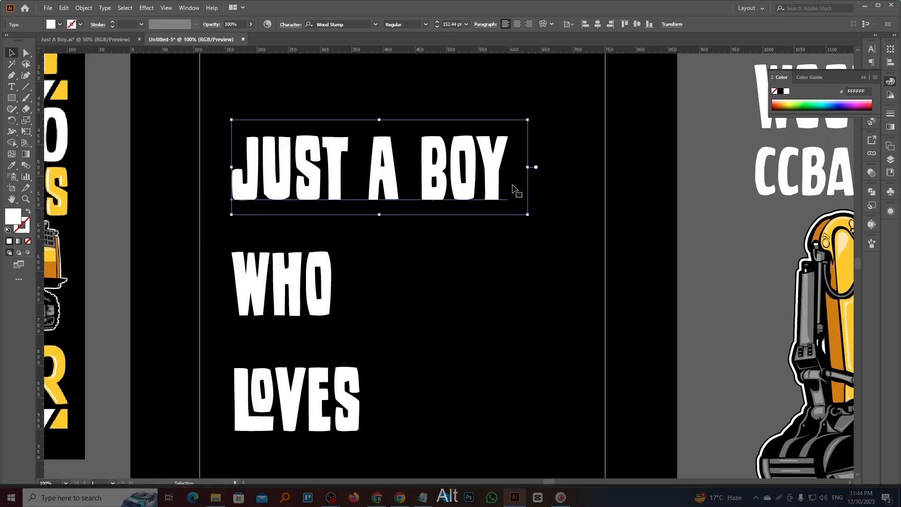
left_click_drag(533, 194, 606, 195)
scroll(527, 201, "down", 1)
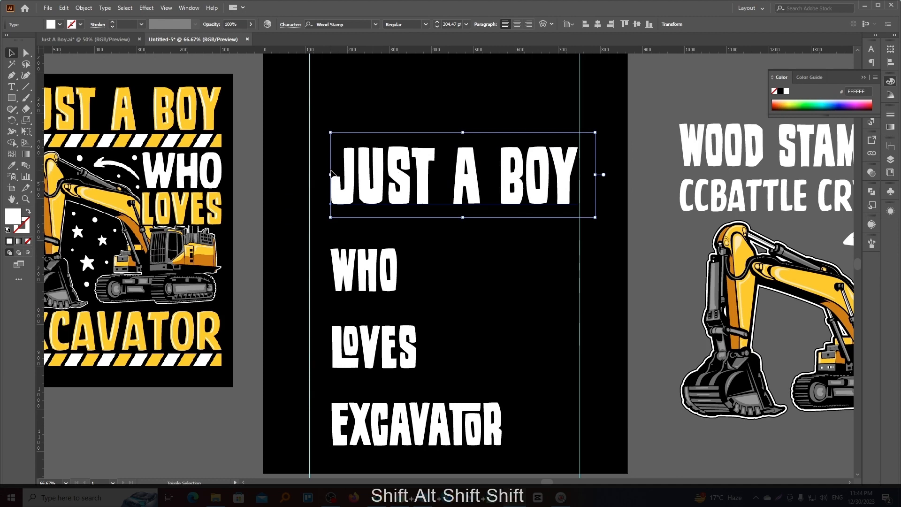
left_click_drag(330, 192, 309, 182)
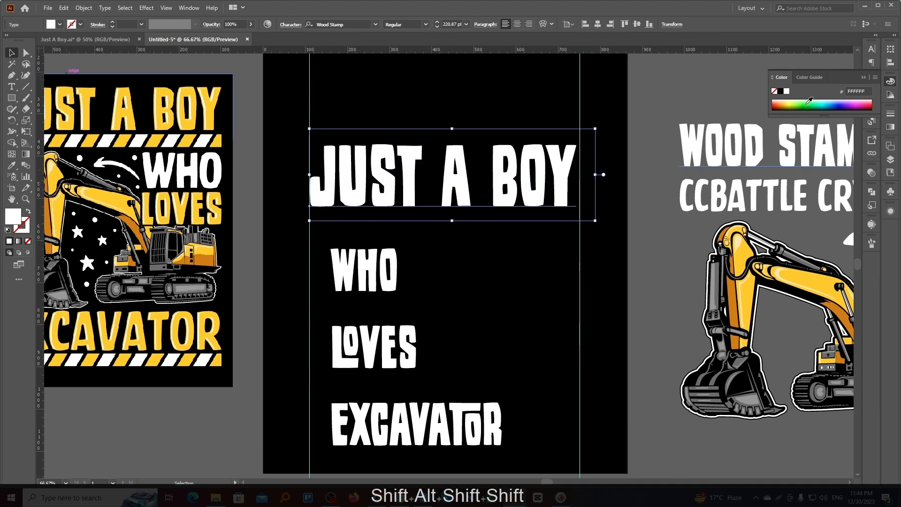
- Set the tracking of the JUST A BOY line to 10
left_click(871, 50)
left_click(855, 100)
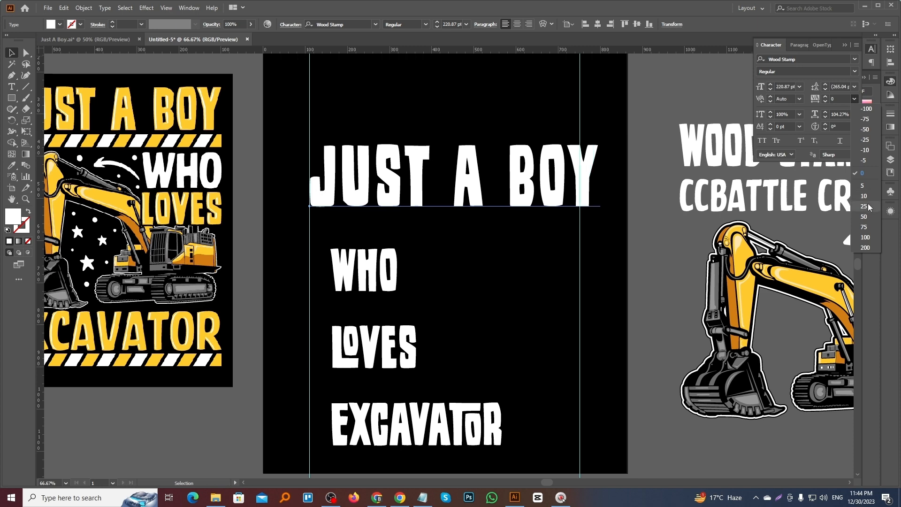
key("Escape")
- Move the WHO line toward the right guide and copy the CCBATTLE CRY REGULAR sample's text formatting onto it
left_click(399, 282)
scroll(399, 282, "down", 1)
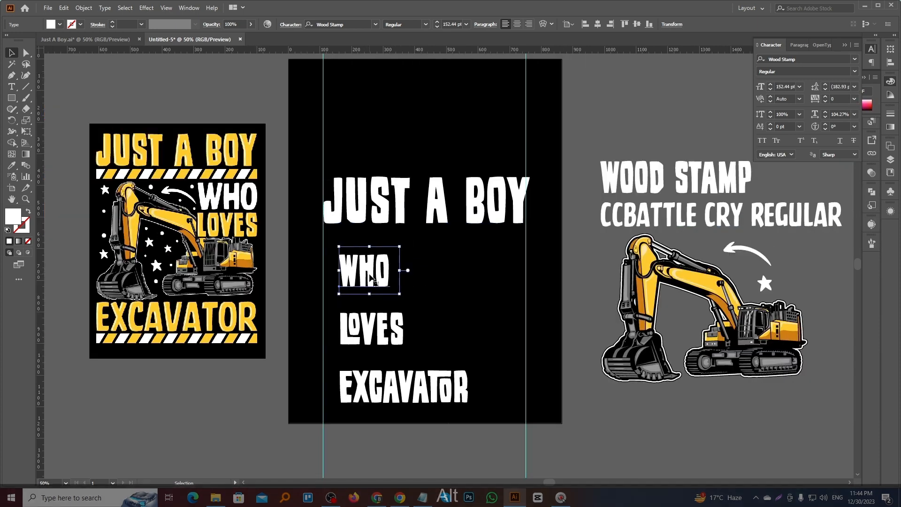
left_click_drag(372, 278, 455, 279)
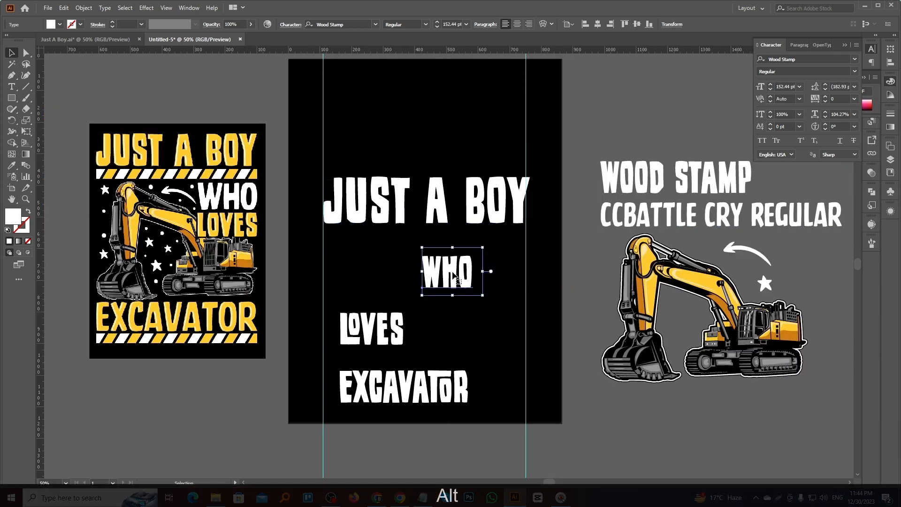
key("i")
left_click(651, 206)
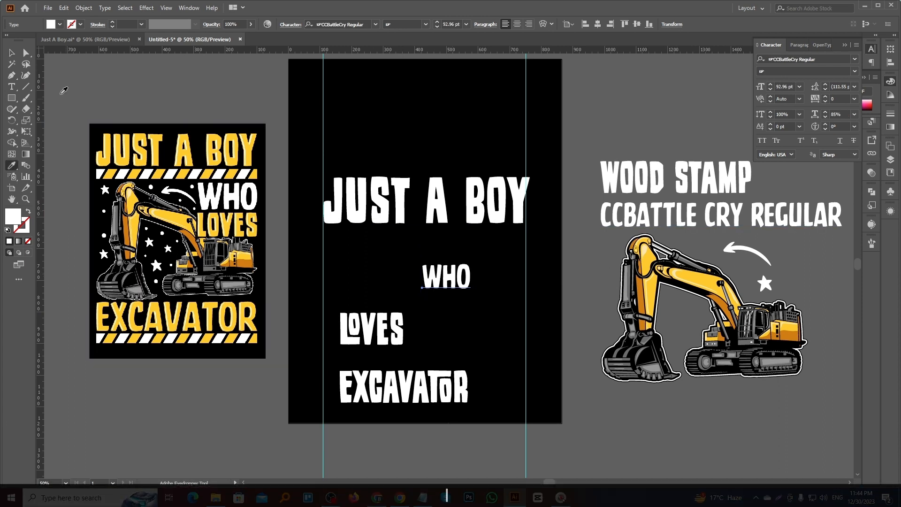
- Give the LOVES line the text formatting of JUST A BOY: Wood Stamp, 220.87 pt, tracking 10
left_click(349, 326)
key("i")
left_click(677, 178)
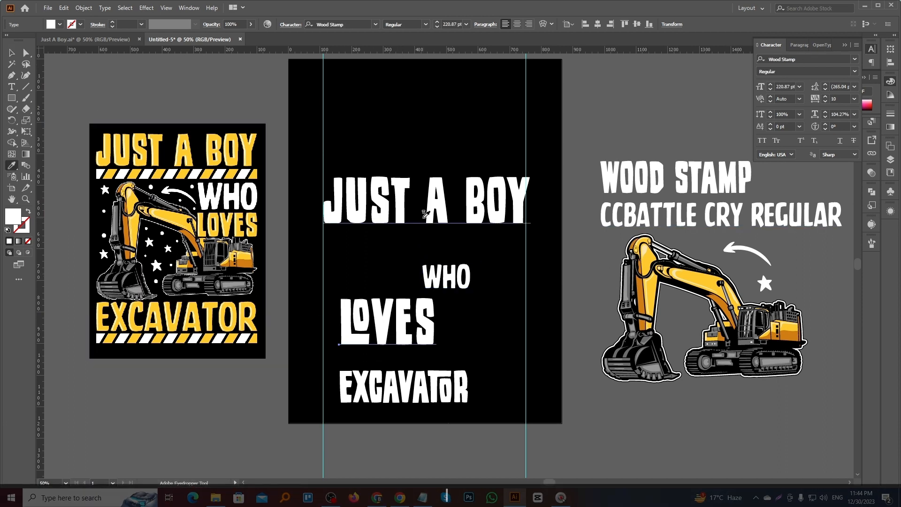
- Change the LOVES line to uppercase and move it directly below WHO, against the right guide
left_click(12, 54)
left_click(105, 8)
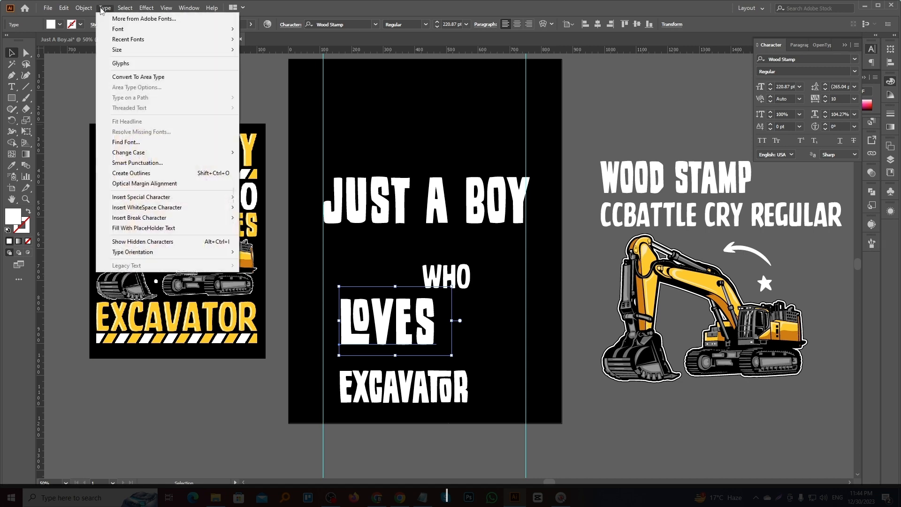
mouse_move(225, 153)
left_click(265, 153)
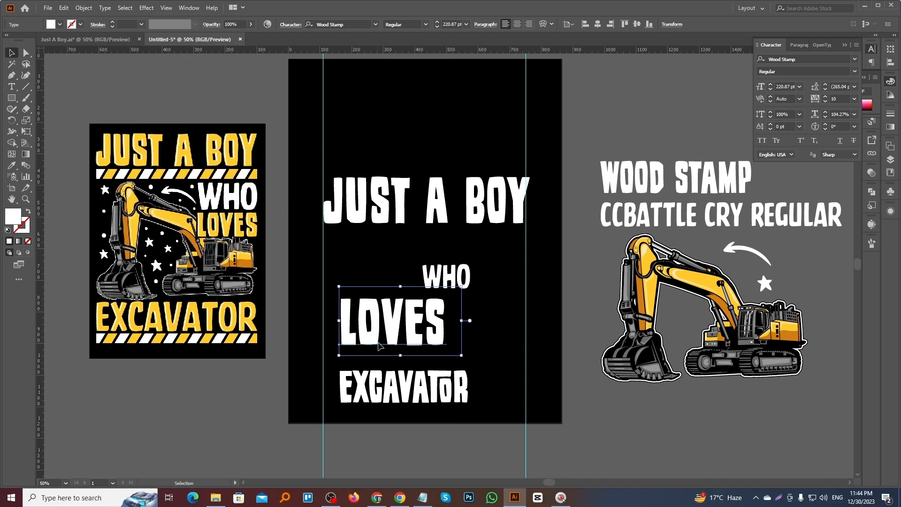
left_click_drag(382, 346, 463, 344)
- Apply the CCBattleCry Regular 92.96 pt formatting of the WHO line to the EXCAVATOR line
left_click(428, 387)
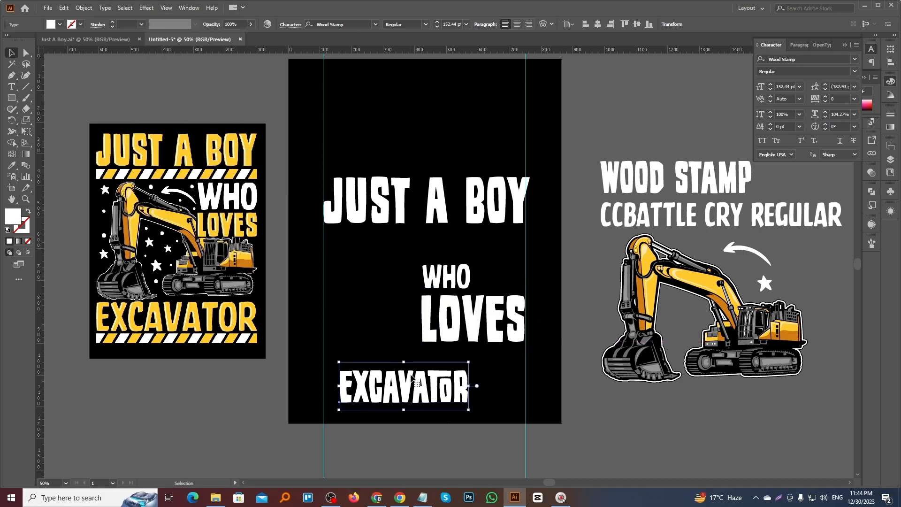
key("i")
left_click(457, 286)
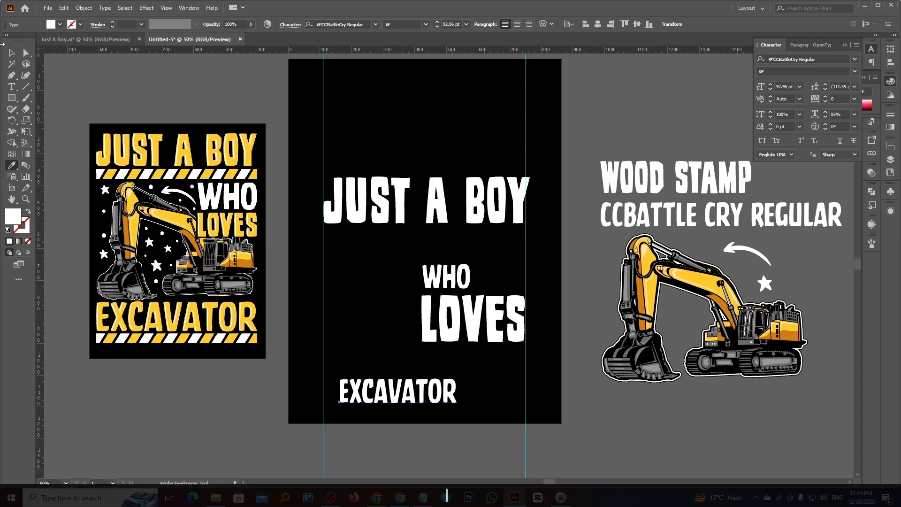
- Select all four slogan lines on the artboard and convert them to outlines
left_click(11, 54)
left_click(462, 277)
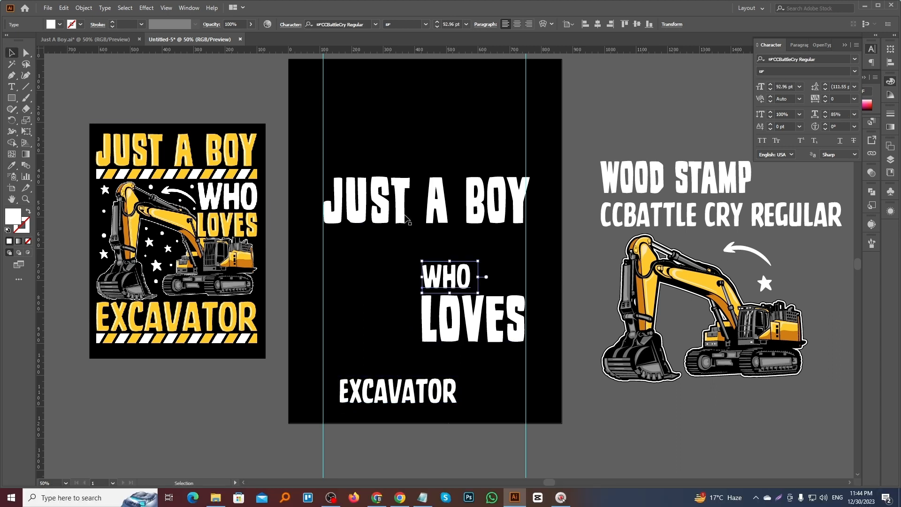
left_click_drag(467, 397, 467, 397)
right_click(465, 311)
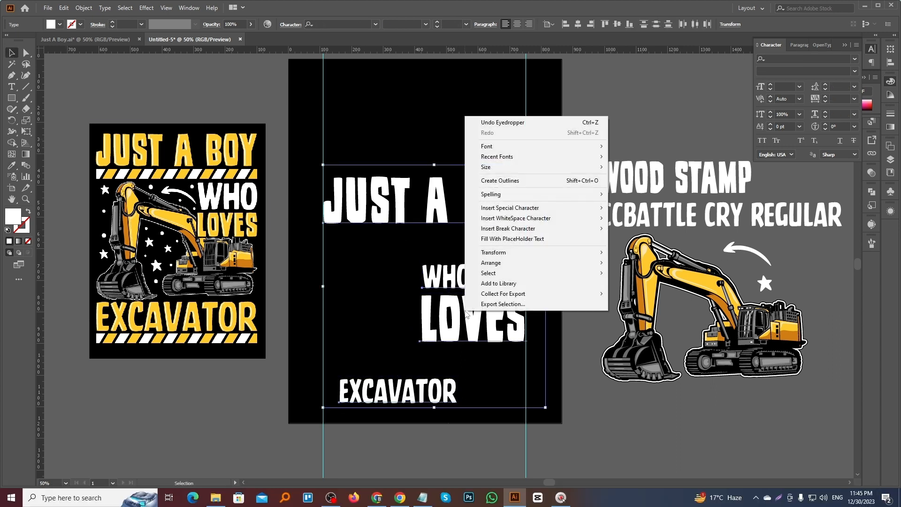
left_click(513, 183)
left_click(479, 374)
- Scale the outlined EXCAVATOR proportionally to about 641 px wide so its edges meet both vertical guides
scroll(467, 401, "up", 1)
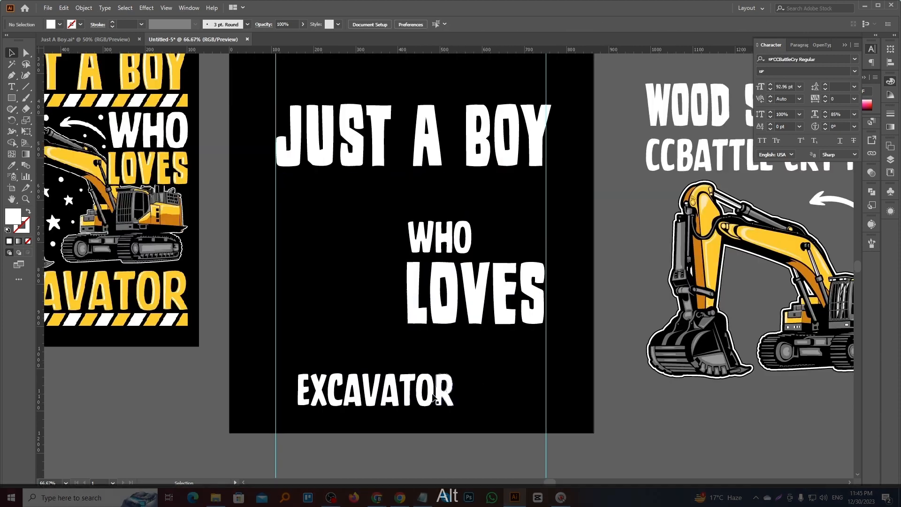
left_click(453, 397, "shift")
left_click_drag(453, 397, 549, 391)
left_click_drag(300, 391, 277, 394)
scroll(277, 395, "up", 4)
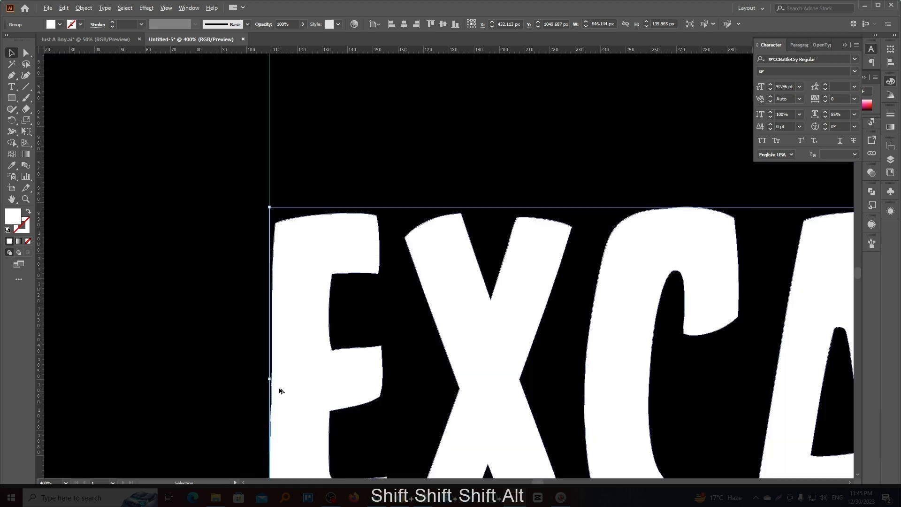
scroll(241, 375, "down", 3)
scroll(413, 342, "down", 3)
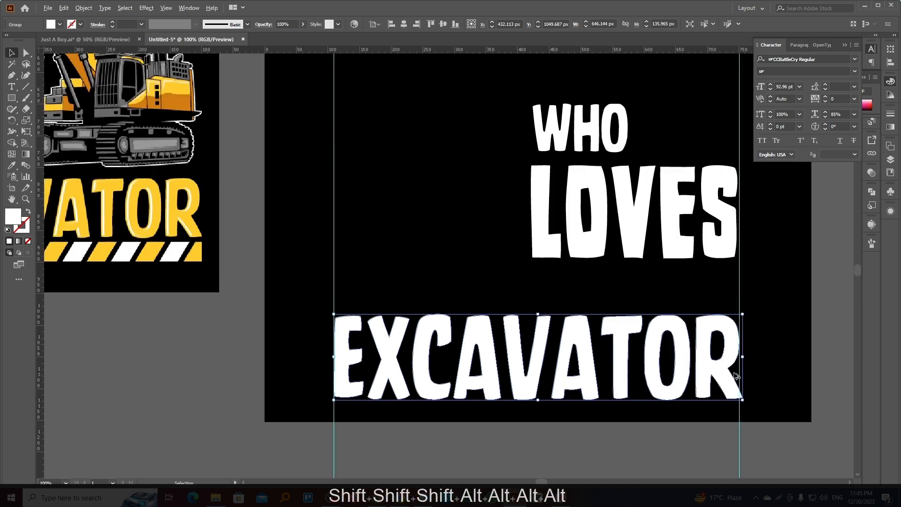
scroll(749, 370, "up", 8)
left_click_drag(714, 315, 695, 322)
scroll(500, 346, "down", 5)
scroll(500, 346, "down", 2)
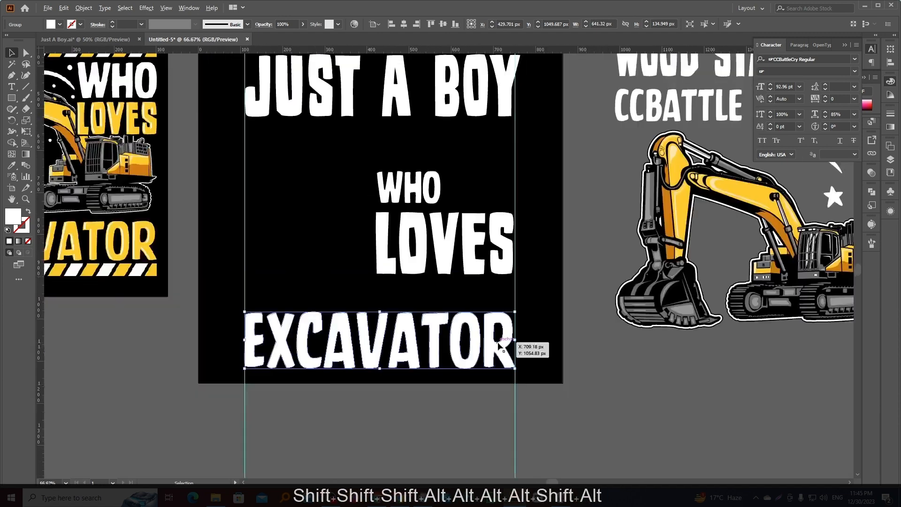
- Resize the outlined JUST A BOY to about 641 px wide so both its edges sit on the vertical guides
scroll(499, 346, "up", 5)
left_click(513, 223)
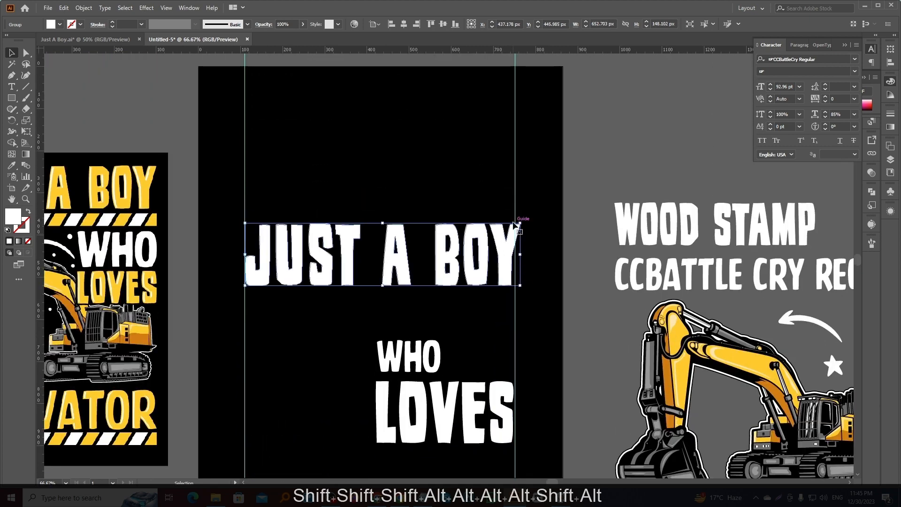
scroll(513, 225, "up", 4)
left_click_drag(558, 331, 532, 311)
scroll(532, 311, "down", 3)
scroll(104, 306, "up", 6)
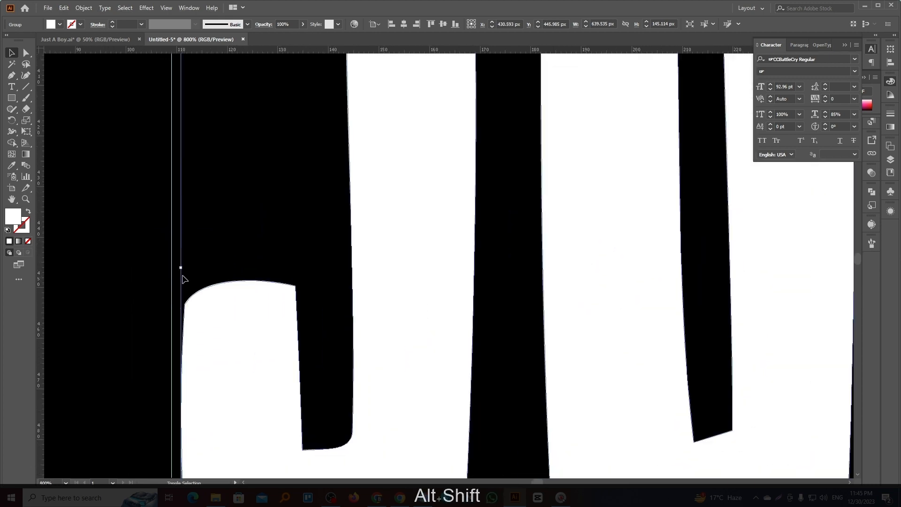
left_click_drag(181, 268, 172, 264)
scroll(179, 271, "down", 6)
scroll(302, 292, "down", 2)
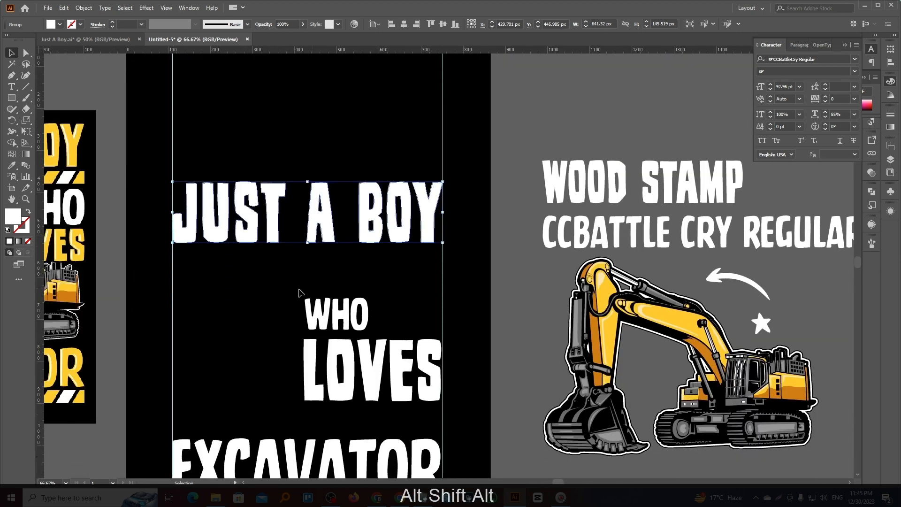
- Move the excavator illustration to the empty canvas area right of the font samples
left_click(499, 343)
scroll(524, 347, "up", 1)
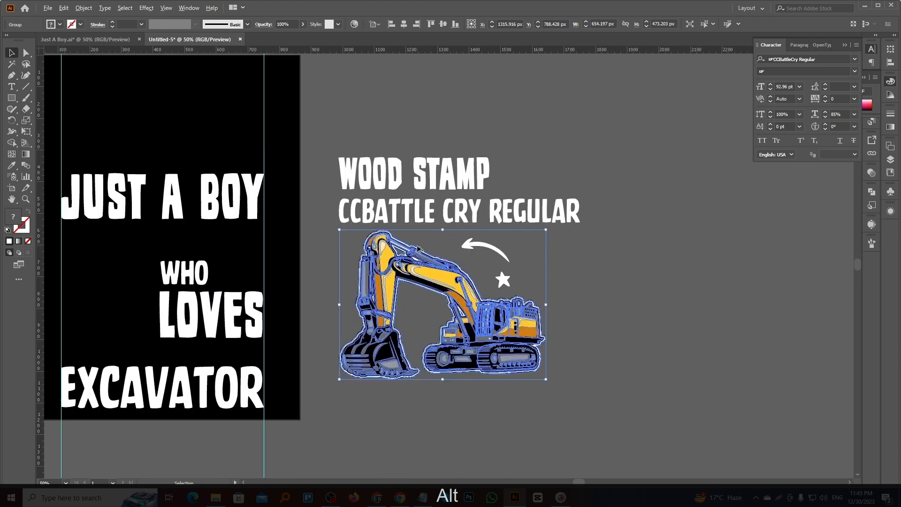
scroll(419, 249, "up", 1)
scroll(461, 300, "down", 1)
scroll(362, 275, "down", 1)
left_click_drag(463, 294, 786, 303, "alt")
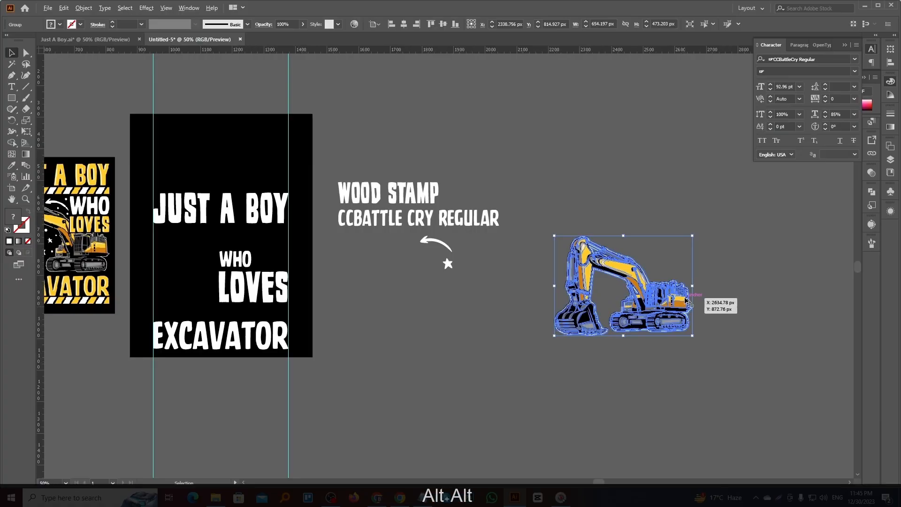
- Isolate the excavator group, delete its outer black and white outline shapes, and leave isolation
scroll(704, 296, "up", 3)
scroll(526, 232, "up", 1)
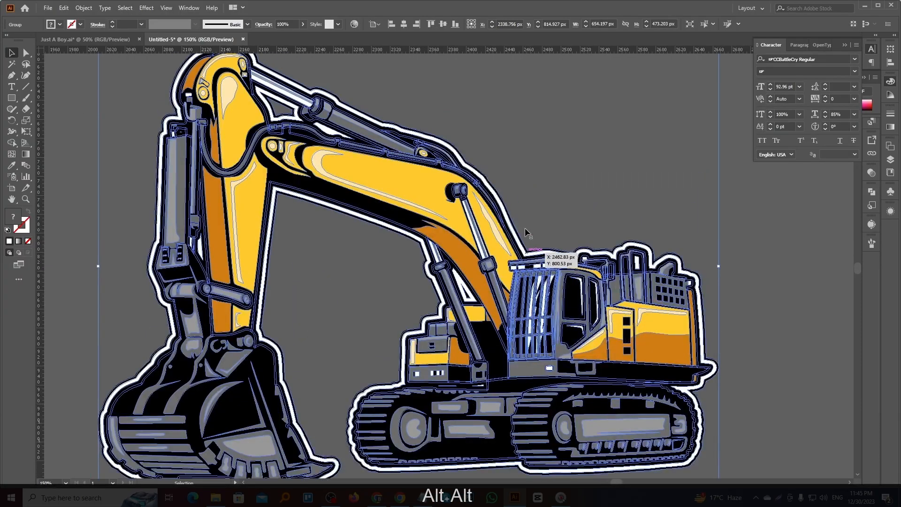
scroll(397, 136, "up", 3)
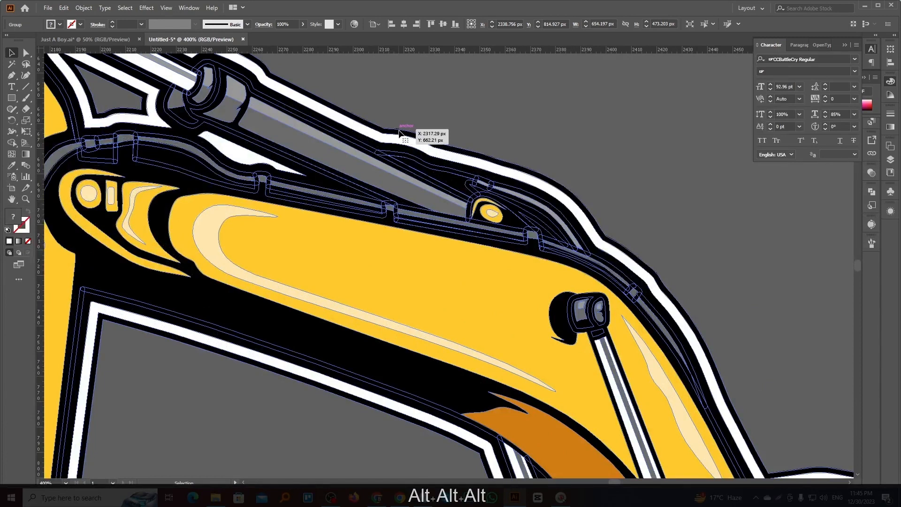
double_click(399, 132)
key("Delete")
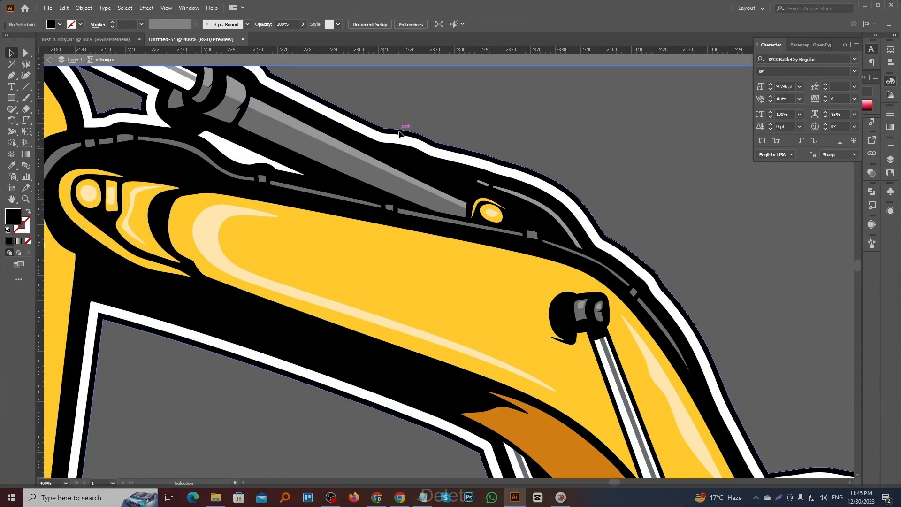
left_click(413, 154)
key("Delete")
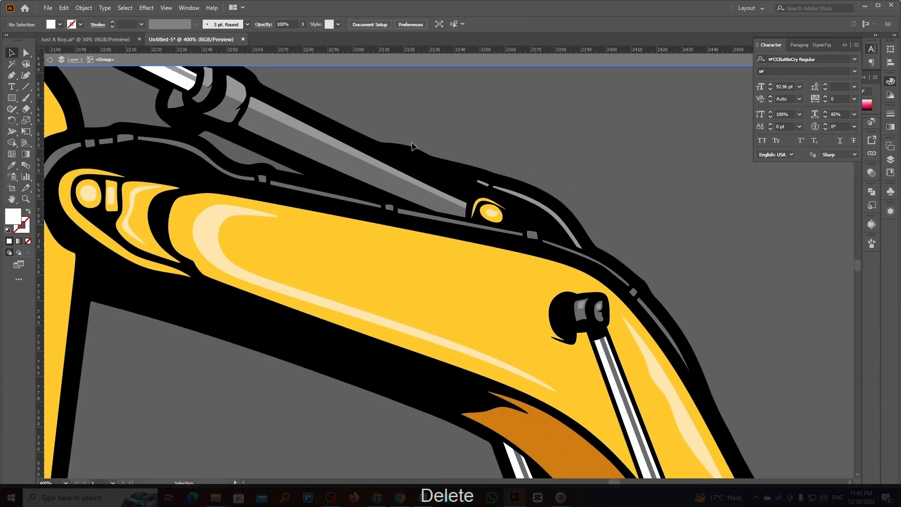
double_click(432, 135)
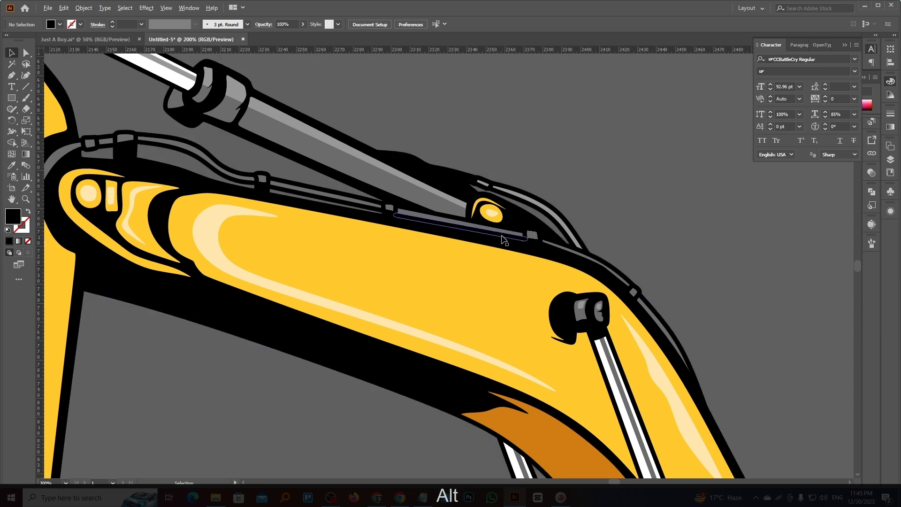
- Apply Offset Path to the whole excavator with a 3 px offset, Round joins and a miter limit of 4
scroll(500, 254, "down", 3)
left_click(500, 255)
scroll(499, 255, "up", 1)
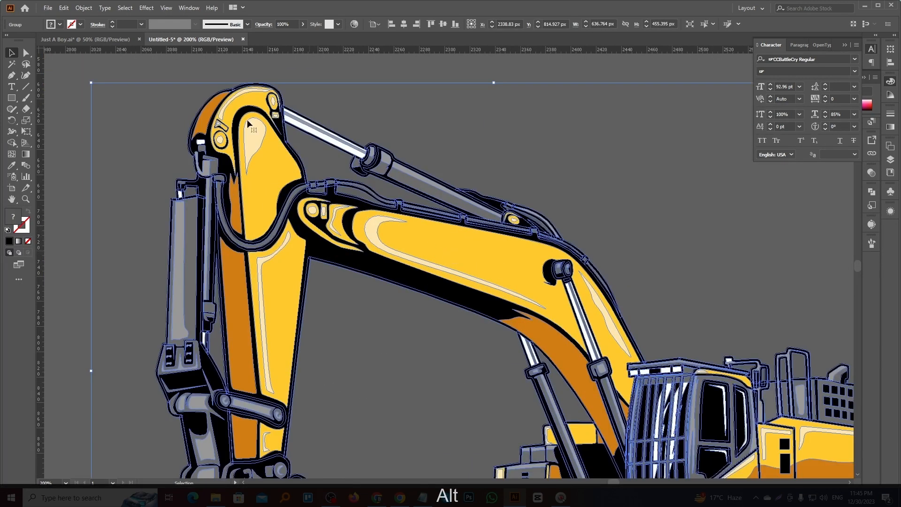
left_click(84, 8)
mouse_move(137, 233)
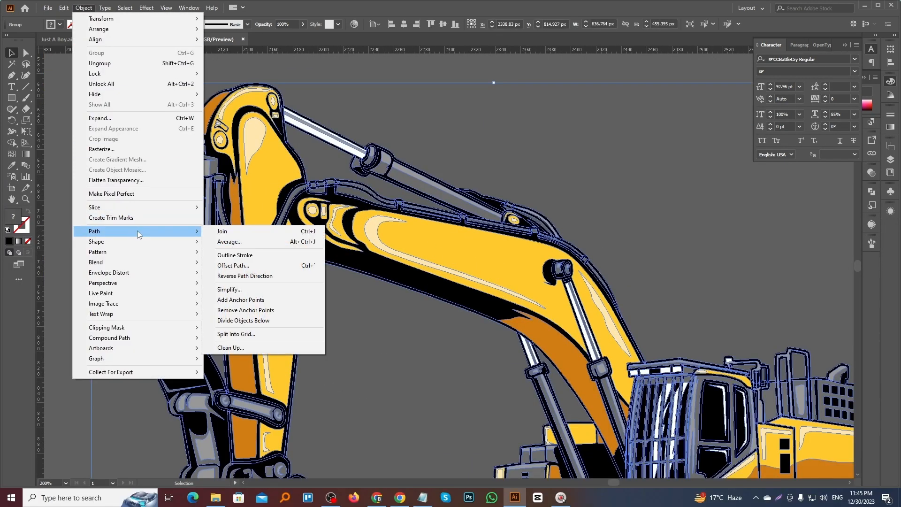
left_click(255, 266)
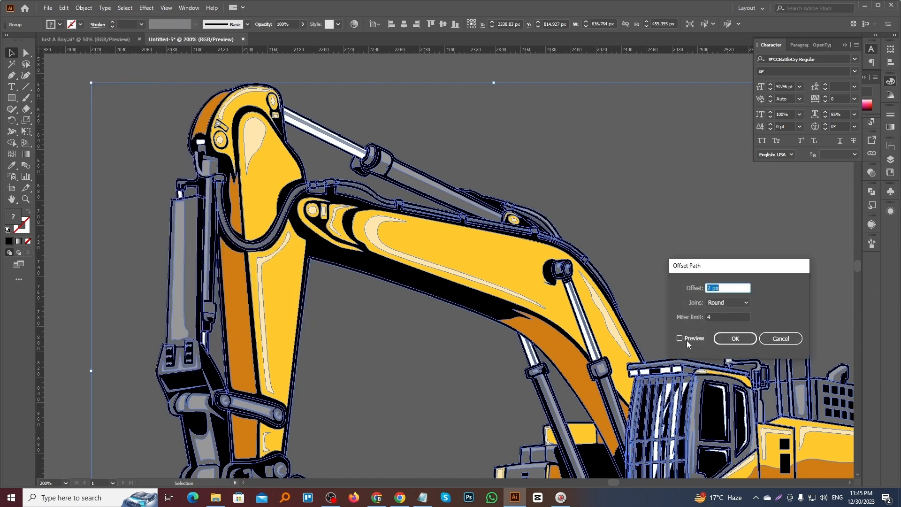
left_click(688, 337)
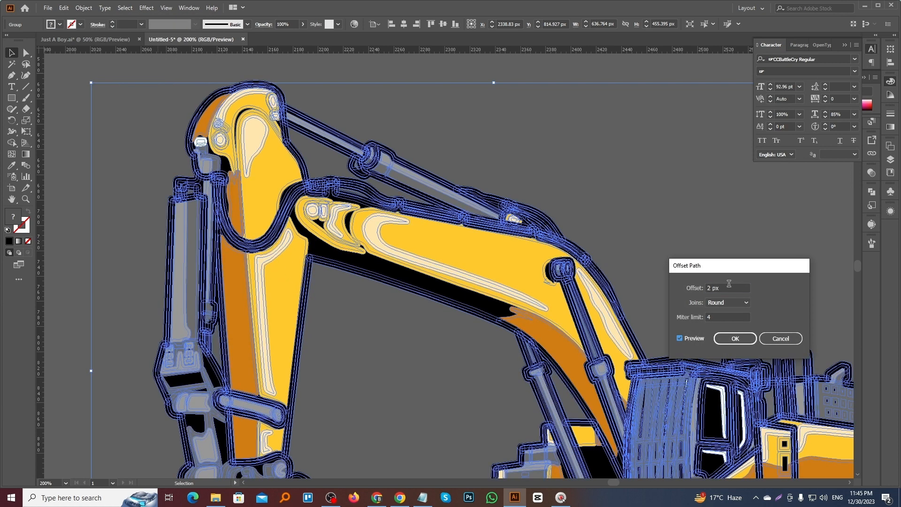
key("Up")
left_click(732, 337)
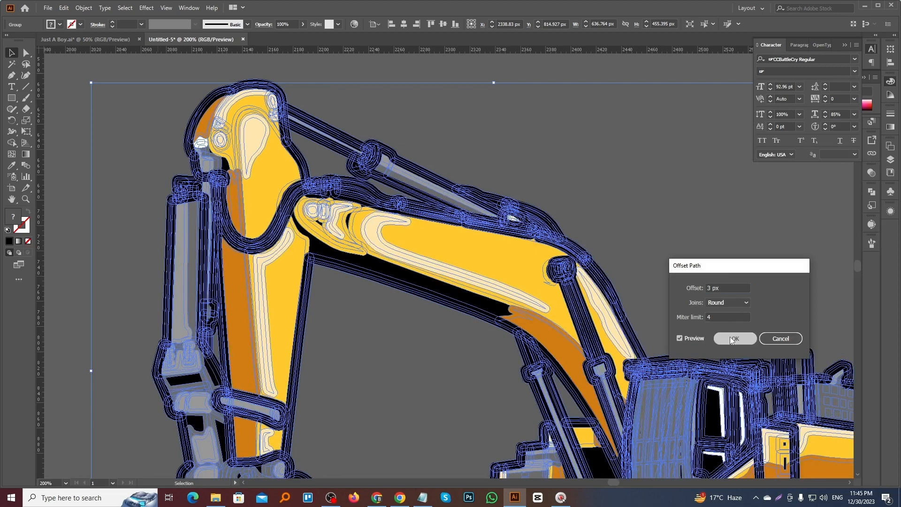
- Unite the offset excavator shapes into one silhouette and fill it with white, FFFFFF
left_click(869, 193)
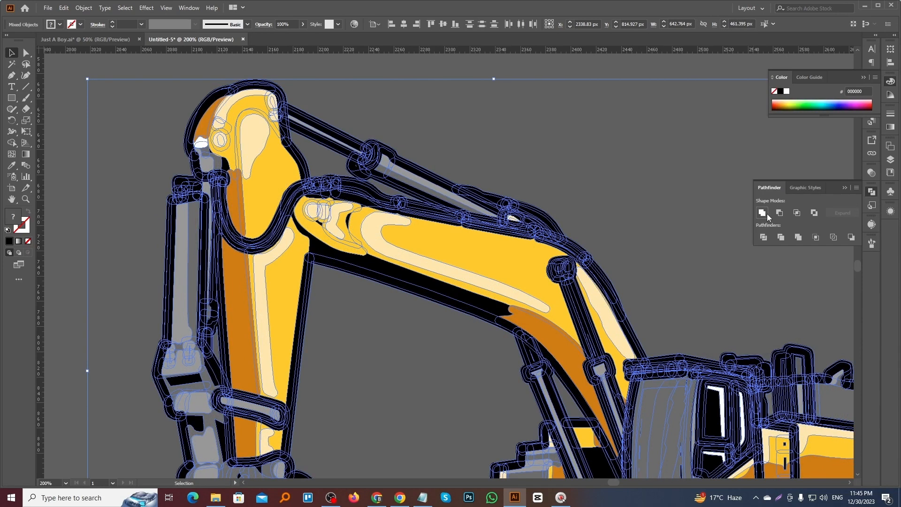
left_click(769, 217)
left_click(787, 93)
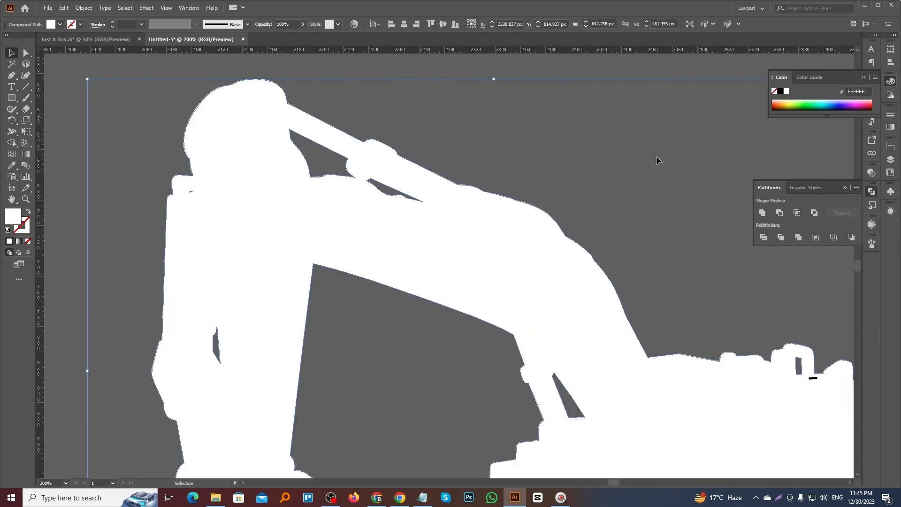
- Cut the white silhouette and paste it directly behind the excavator group
key("ctrl+minus")
key("ctrl+minus")
key("ctrl+alt+x")
left_click(509, 218)
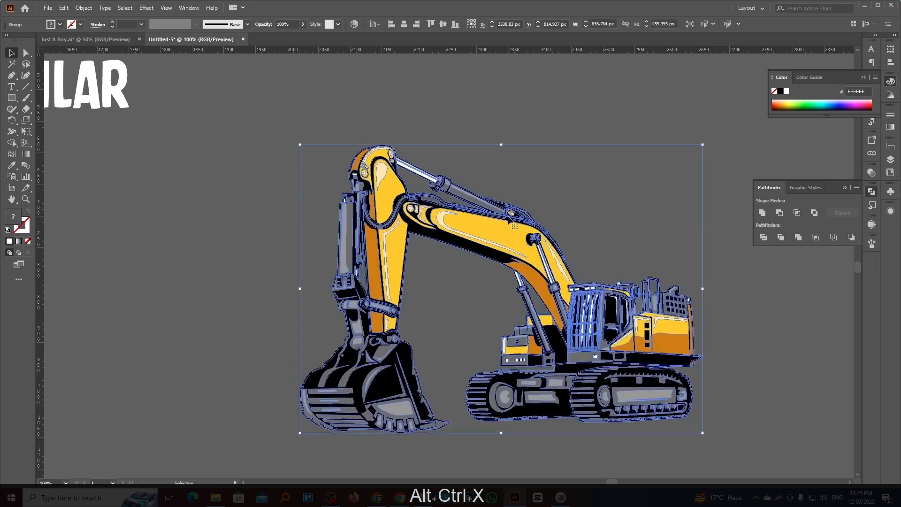
key("ctrl+b")
left_click(495, 271)
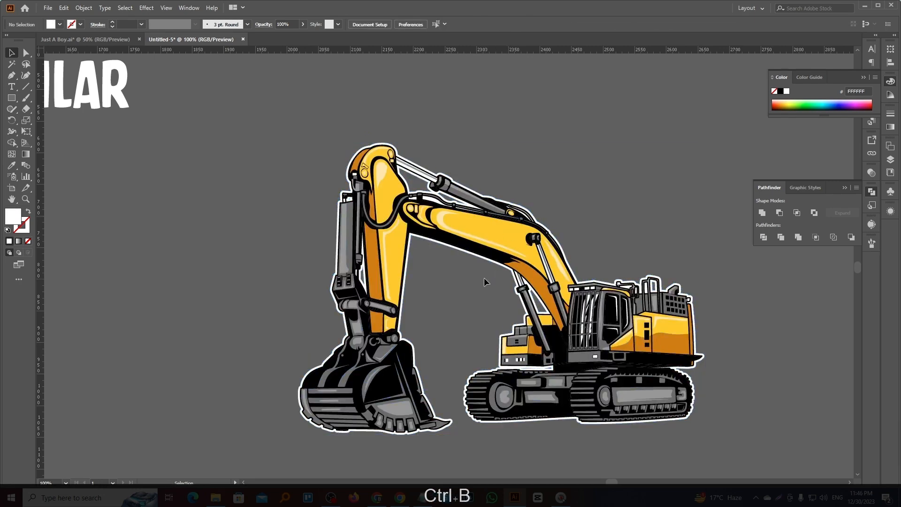
- Trim the excavator together with its white silhouette, then select all the black areas with the Magic Wand and delete them
left_click_drag(485, 164, 472, 338)
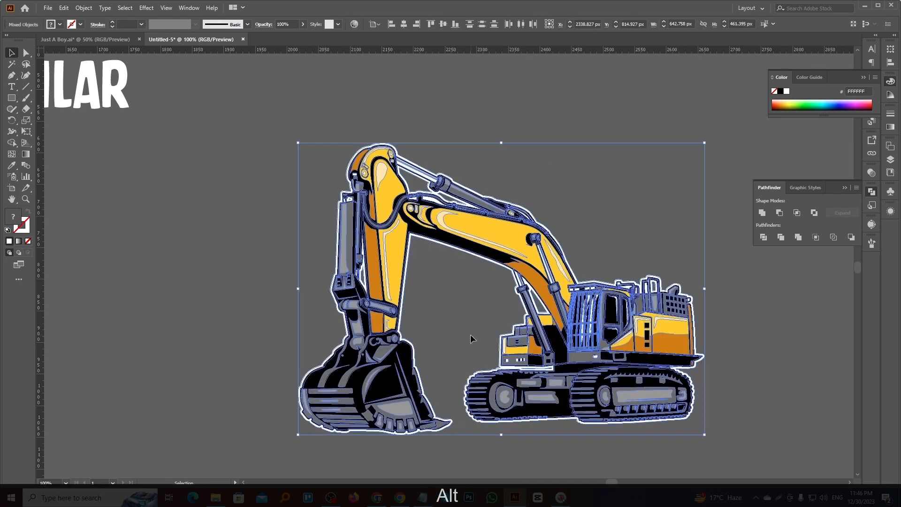
scroll(472, 335, "up", 1)
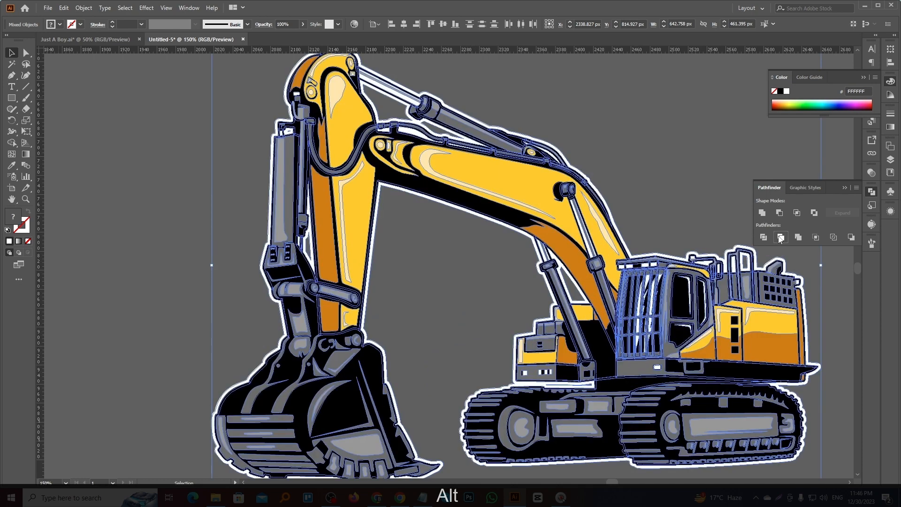
left_click(780, 237)
left_click(11, 64)
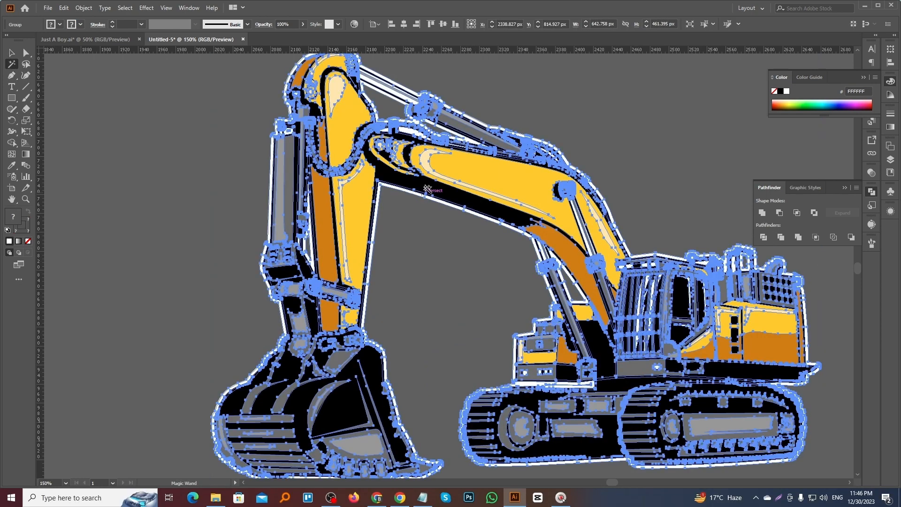
left_click(430, 185)
key("Delete")
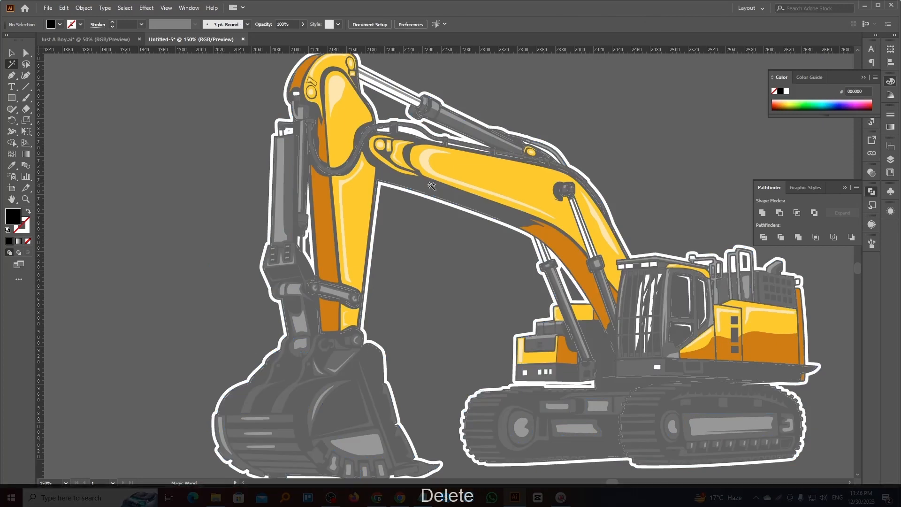
left_click(13, 53)
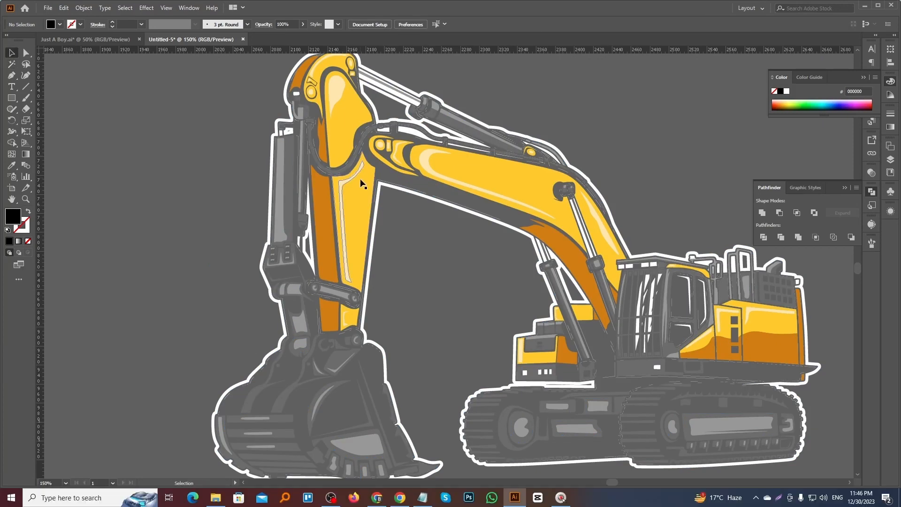
- Isolate the trimmed excavator group and cut its outer white outline out of it
scroll(389, 194, "up", 1)
left_click(385, 201)
double_click(385, 201)
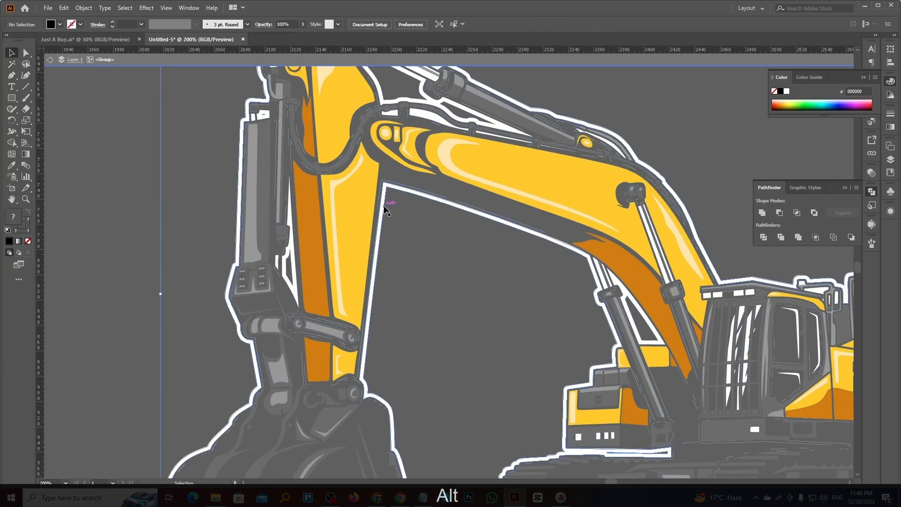
left_click(384, 205)
scroll(397, 213, "down", 2)
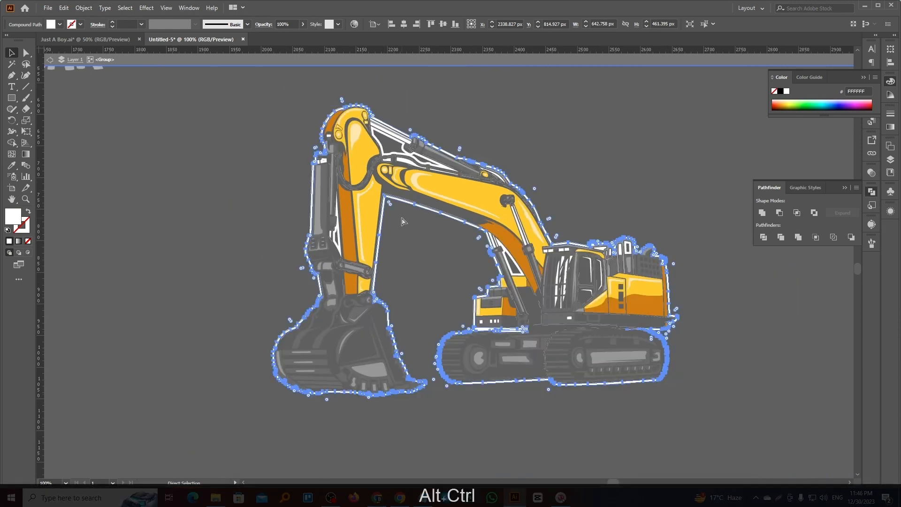
key("ctrl+x")
key("ctrl+z")
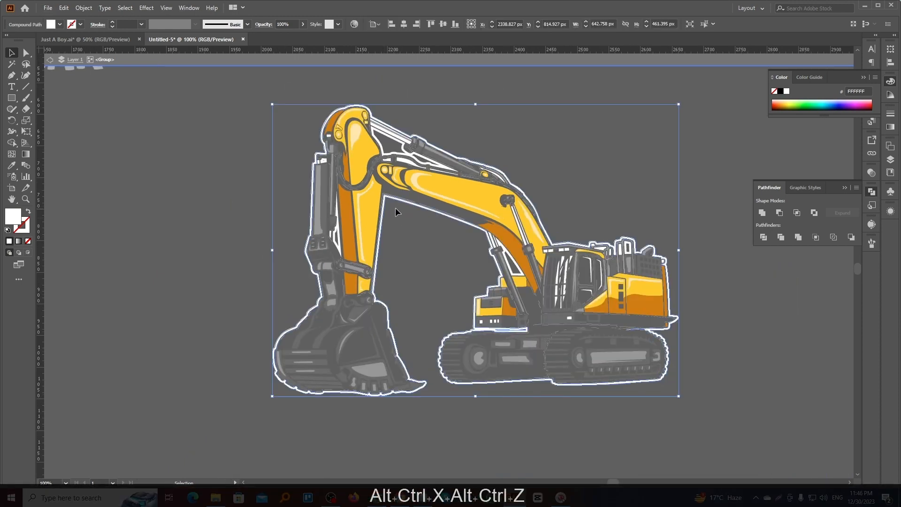
scroll(429, 208, "up", 2)
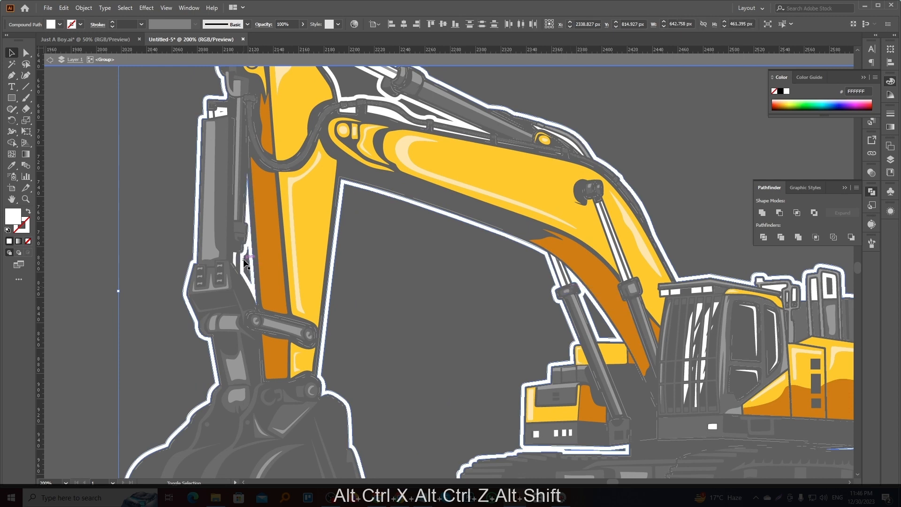
scroll(247, 262, "up", 2)
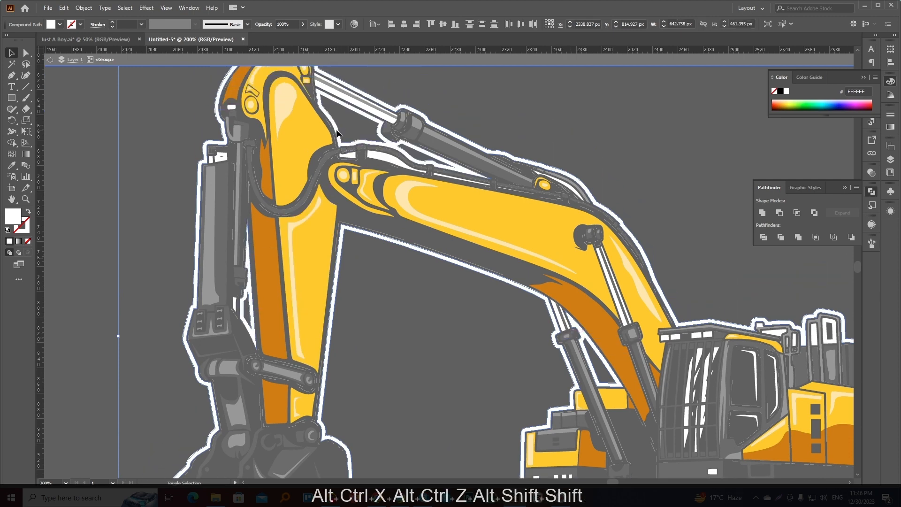
key("ctrl")
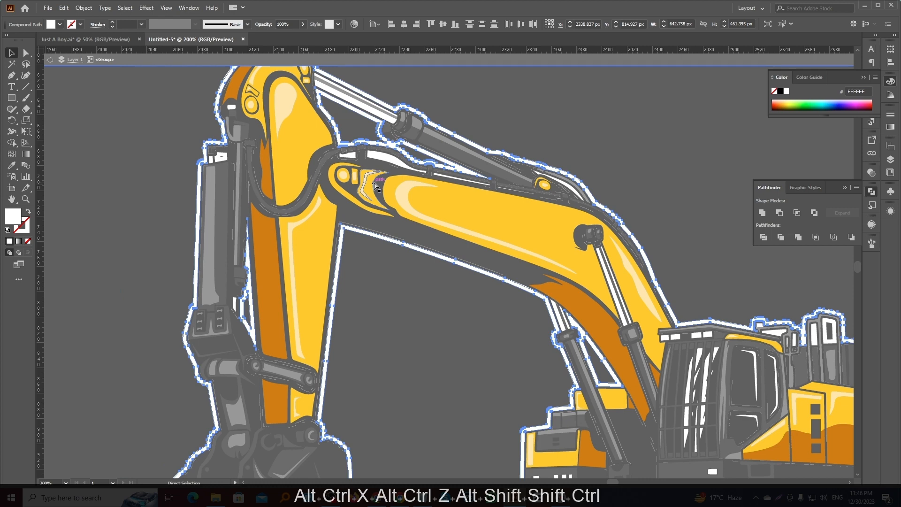
key("ctrl+x")
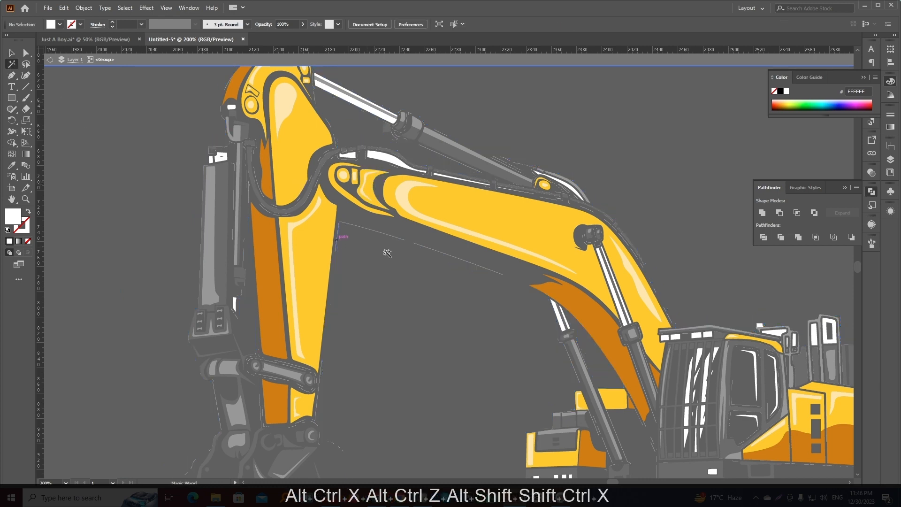
- Select all remaining white pieces in the isolated excavator with the Magic Wand and delete them
left_click(396, 241)
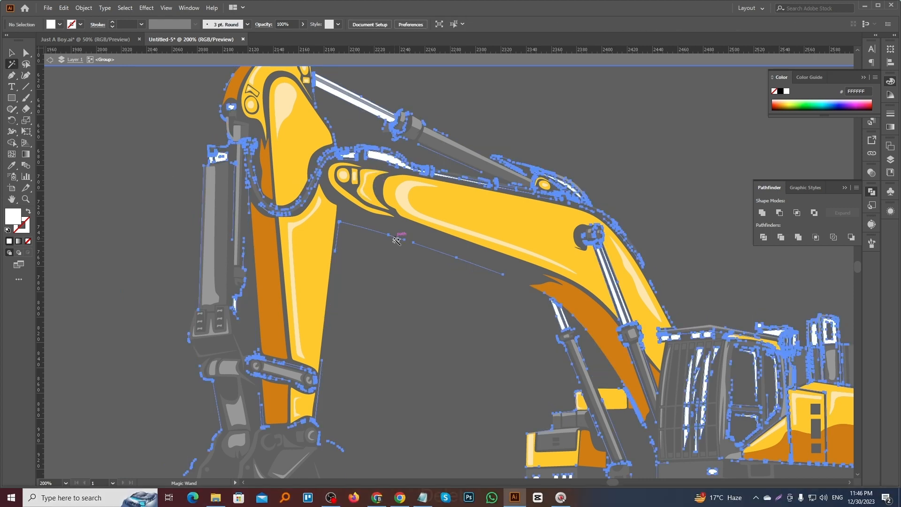
key("Delete")
left_click(12, 53)
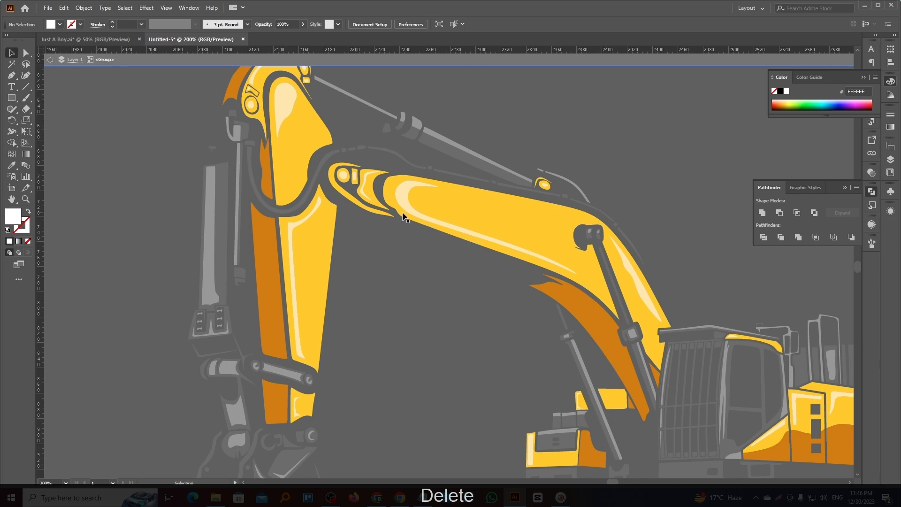
- Group all the remaining excavator pieces, leave isolation, and paste the cut white outline behind them
left_click(404, 217)
scroll(403, 252, "down", 2)
scroll(207, 125, "down", 1)
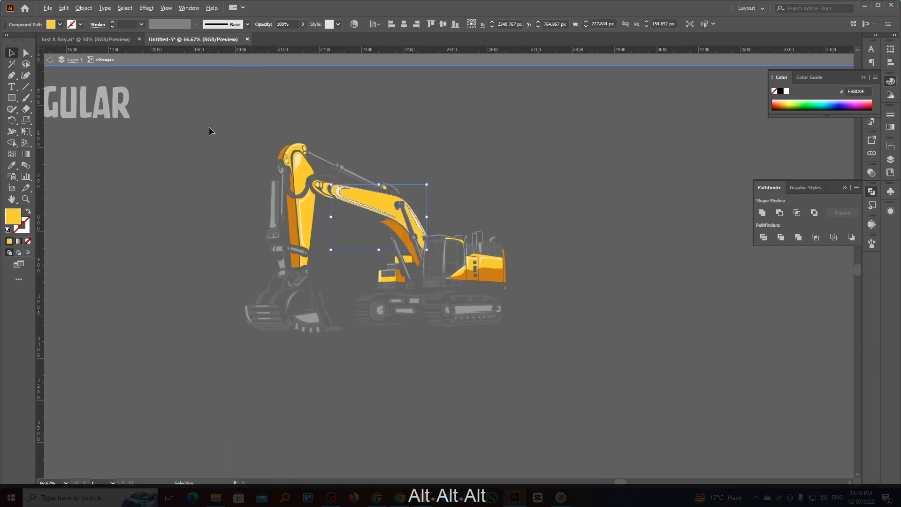
left_click_drag(204, 117, 576, 388)
key("ctrl")
key("ctrl+g")
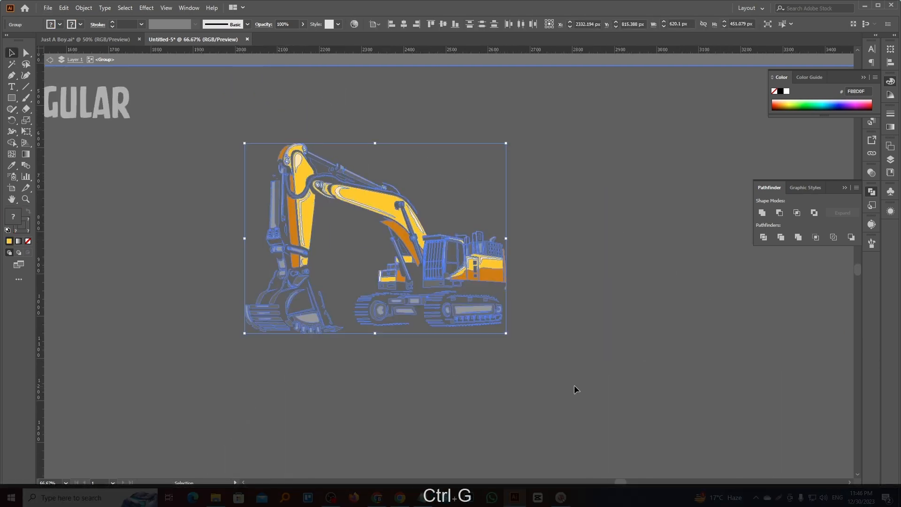
key("ctrl+b")
left_click(573, 382)
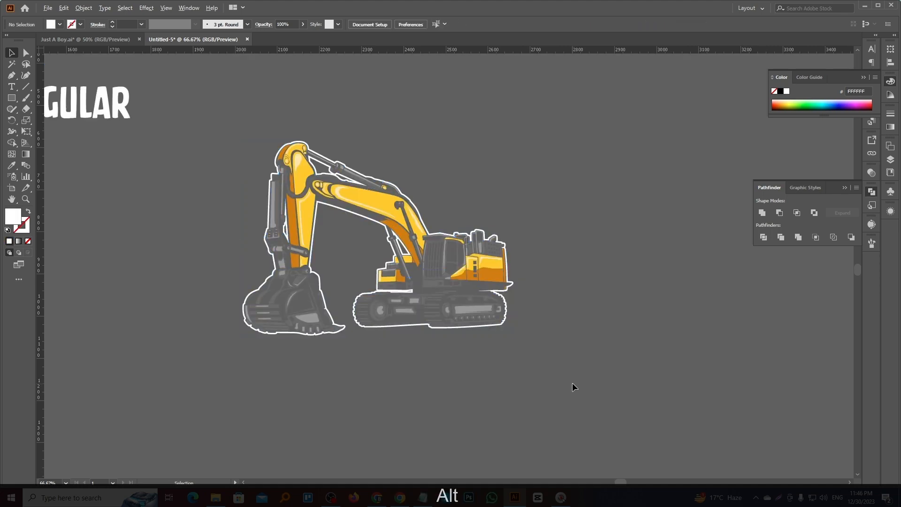
- Move JUST A BOY straight up on the artboard and move WHO and LOVES off it to below the font samples
scroll(573, 382, "down", 3)
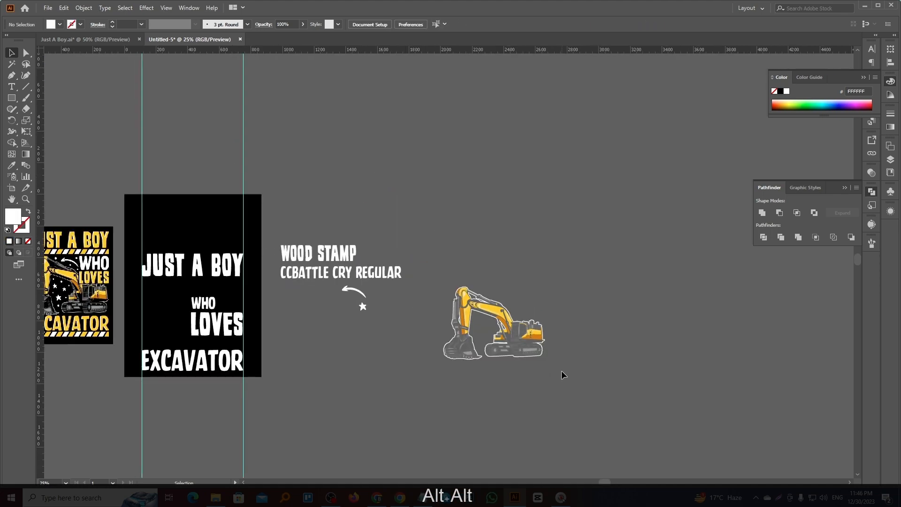
scroll(566, 369, "down", 1)
scroll(334, 304, "up", 2)
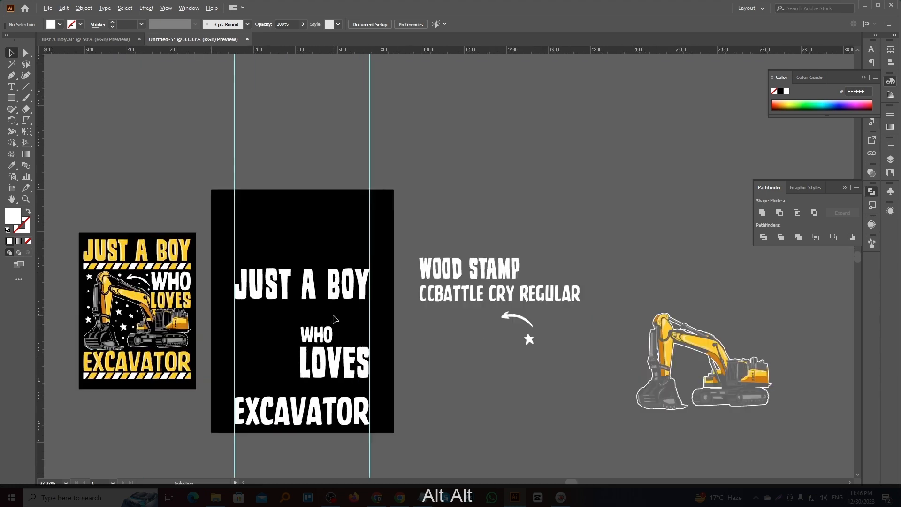
left_click(340, 293)
left_click_drag(340, 293, 340, 263)
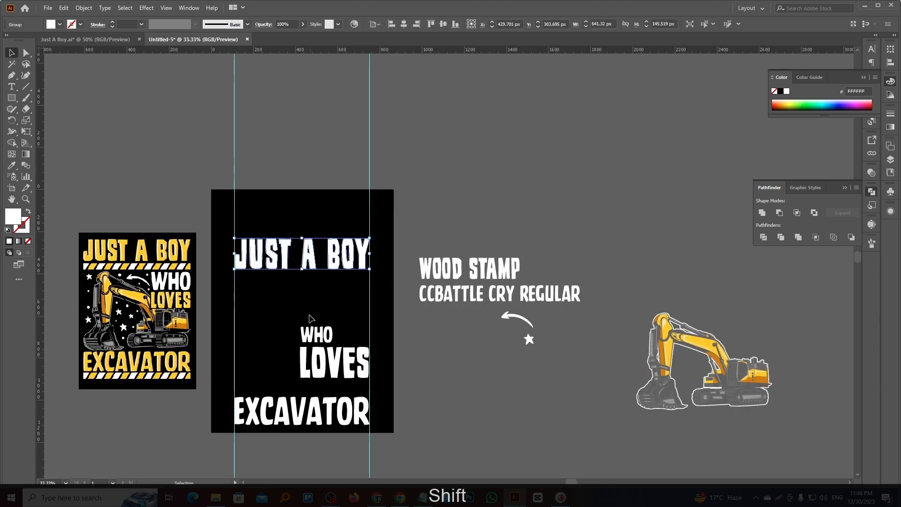
left_click(342, 368)
left_click_drag(341, 368, 457, 398)
- Group the excavator with its white outline and move it onto the artboard between JUST A BOY and EXCAVATOR
left_click_drag(655, 385, 353, 369)
key("ctrl+z")
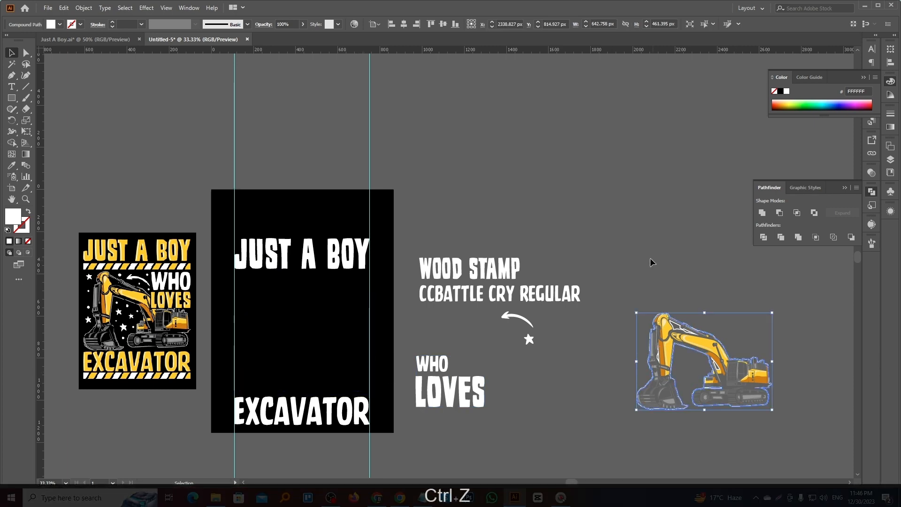
key("ctrl+g")
left_click_drag(664, 343, 253, 326)
- Nudge the excavator right between the guides and scale it proportionally to about 641 px wide so both edges meet them
scroll(243, 352, "up", 3)
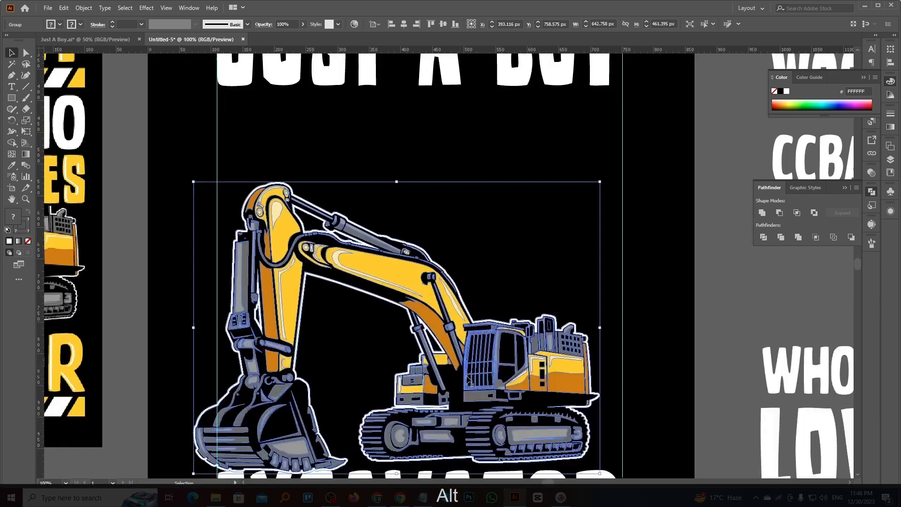
key("Right")
key("Right")
key("Right")
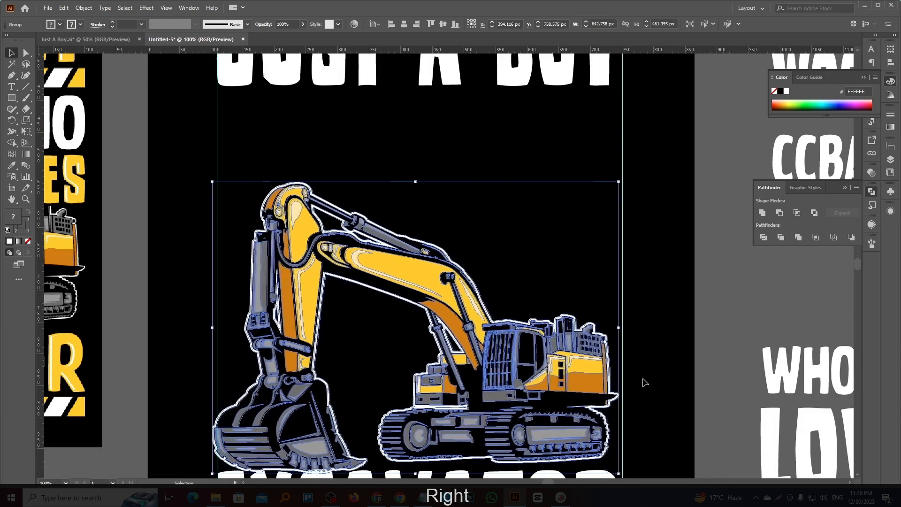
key("Right")
key("Right")
key("Right")
key("Left")
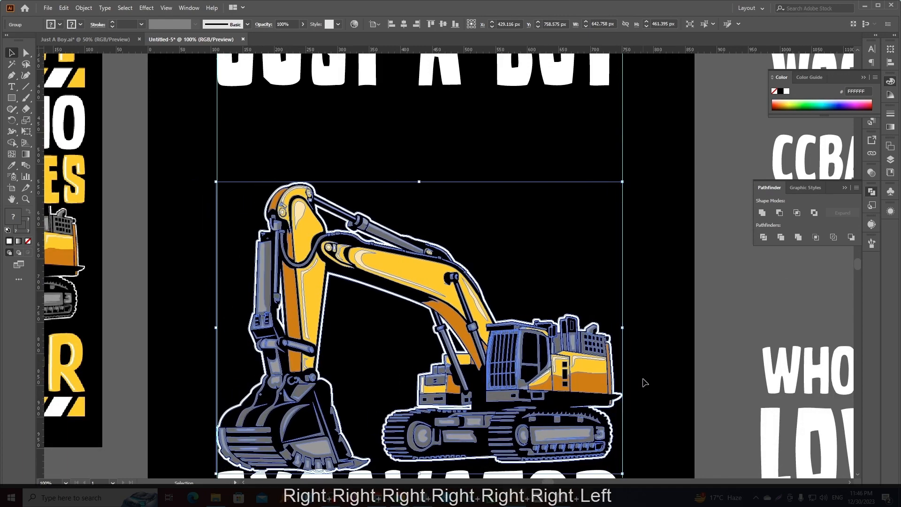
scroll(178, 345, "up", 2)
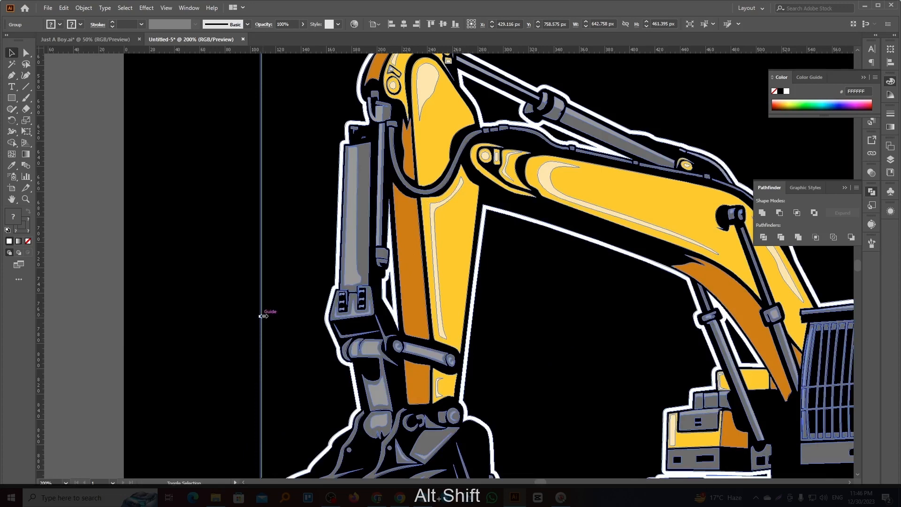
left_click_drag(263, 317, 264, 317)
- Move the excavator straight up so it sits just above the word EXCAVATOR, at about Y 744 px
scroll(446, 355, "down", 4)
scroll(446, 355, "down", 1)
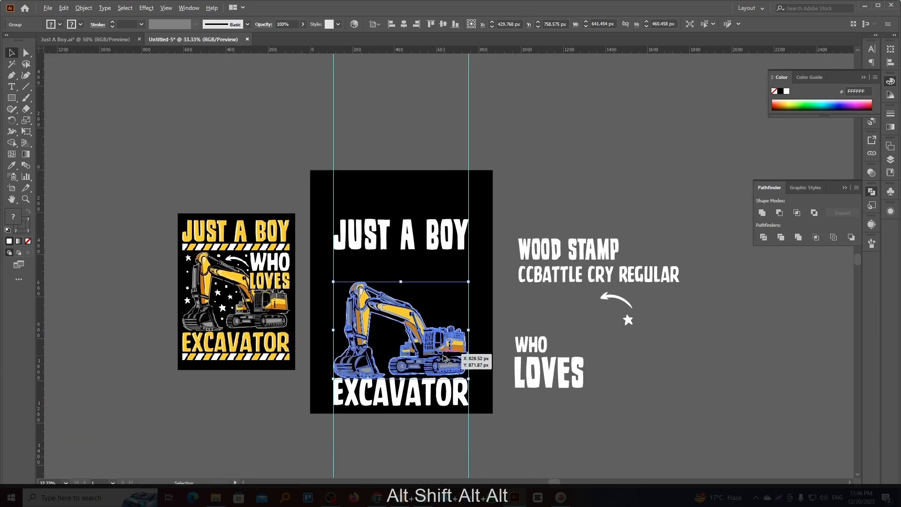
scroll(446, 355, "up", 1)
left_click_drag(446, 357, 450, 347)
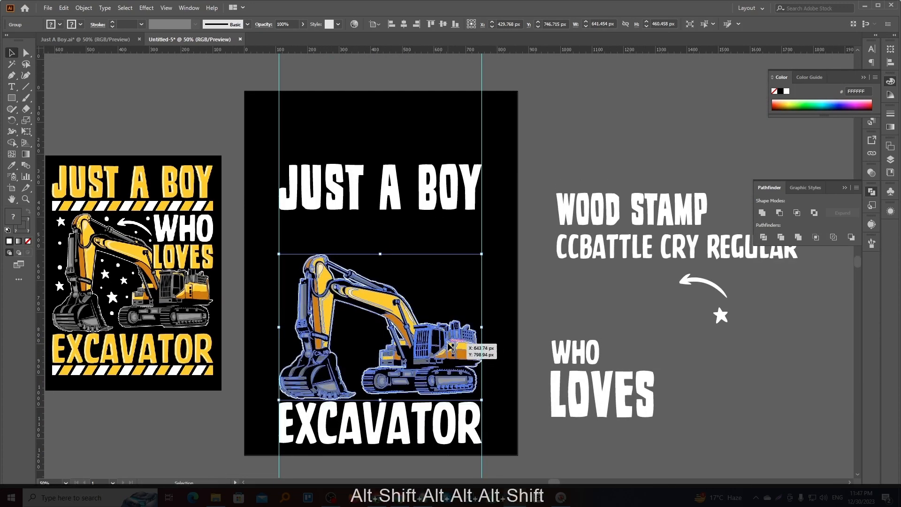
key("Up")
key("Up")
key("Up")
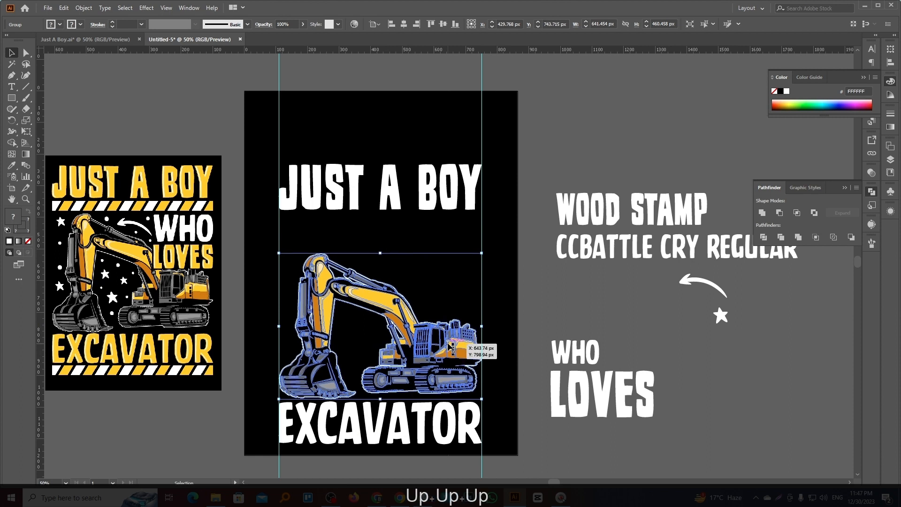
left_click(513, 304)
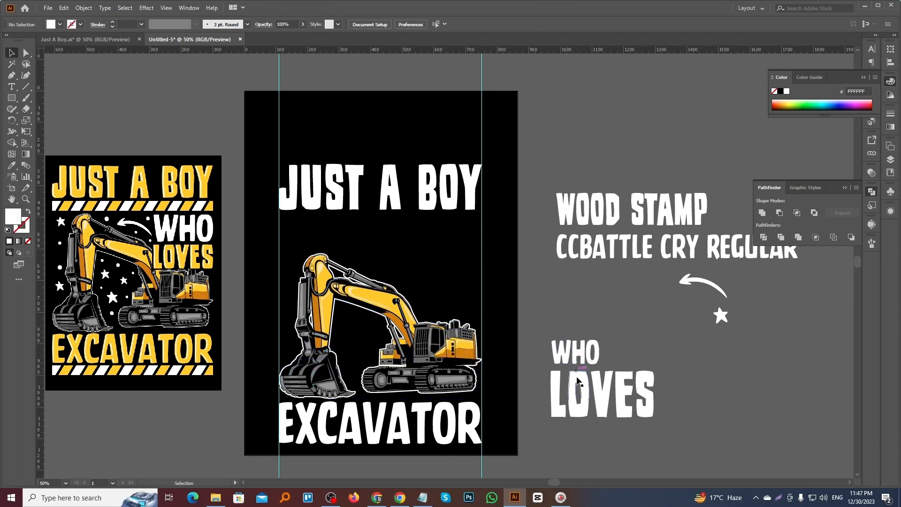
- Move LOVES onto the artboard above the excavator's cab, reduce its height slightly, and scale it proportionally to about 220 px wide to meet the guide
left_click_drag(618, 391, 480, 284)
scroll(480, 284, "up", 1, "alt")
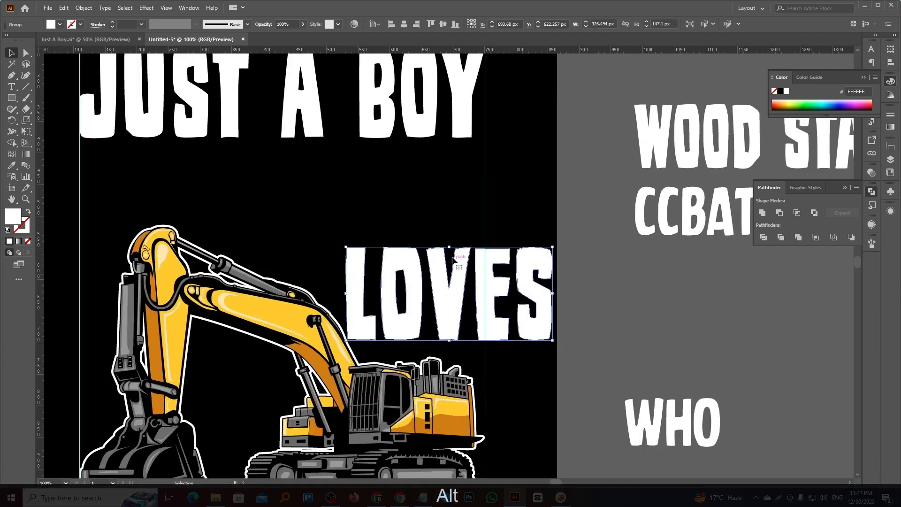
left_click_drag(450, 246, 451, 253)
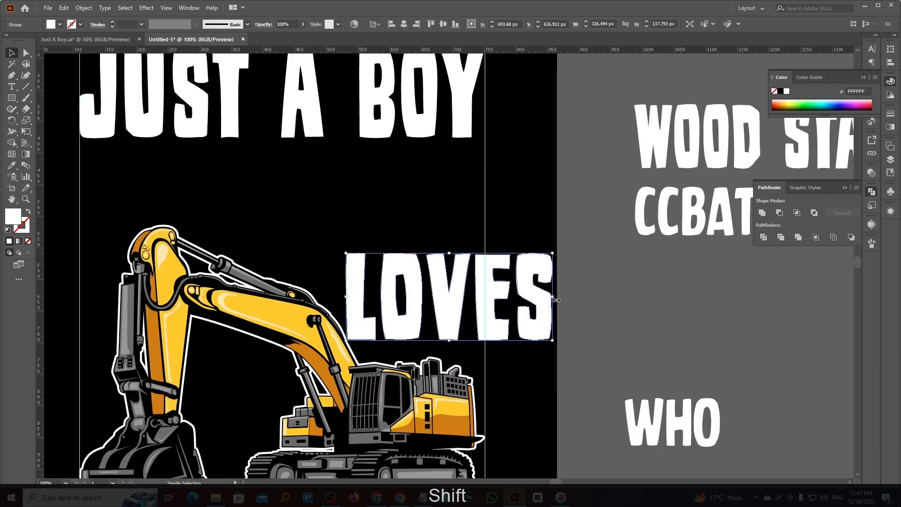
left_click_drag(556, 300, 486, 302)
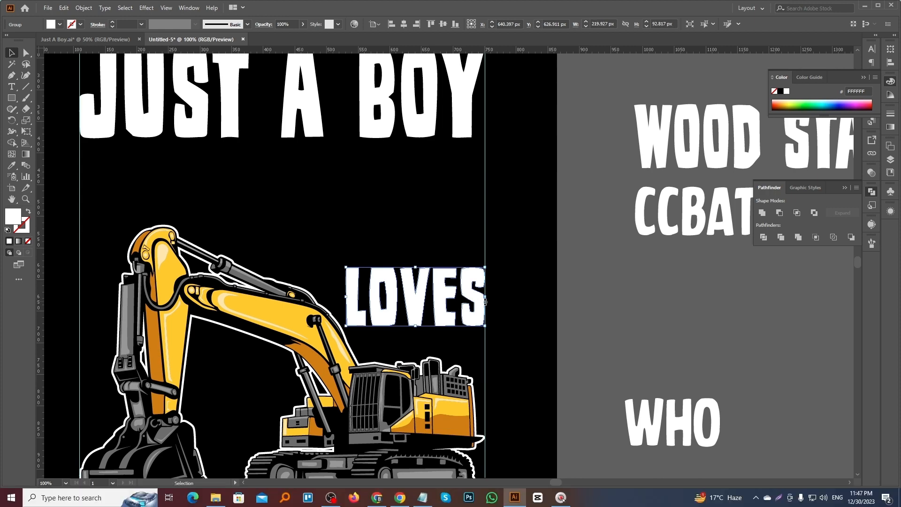
- Move LOVES straight down until it sits just above the excavator's cab, at about Y 673 px
scroll(485, 306, "up", 2, "alt")
left_click_drag(477, 327, 480, 371)
scroll(480, 372, "down", 2, "alt")
scroll(480, 372, "down", 1, "alt")
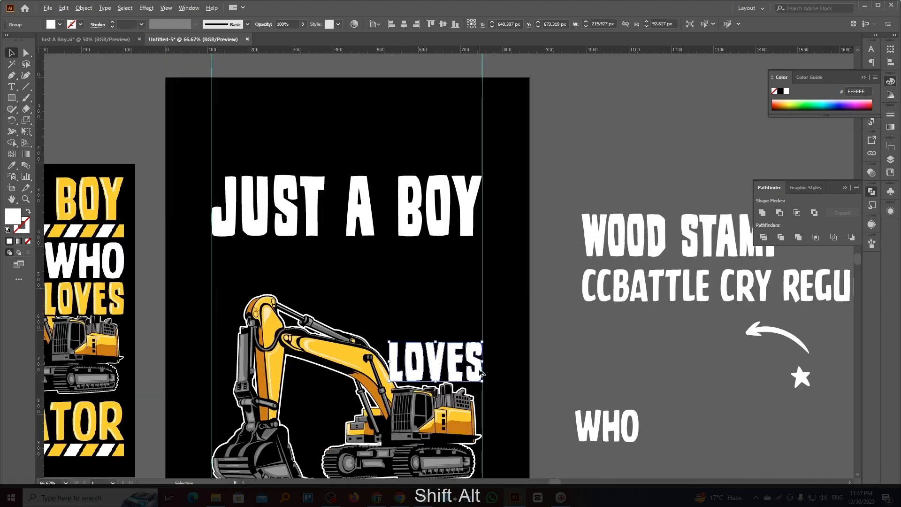
- Enlarge LOVES proportionally to about 237 px wide toward the excavator's boom and nudge it up slightly
scroll(358, 374, "down", 1, "alt")
scroll(358, 374, "up", 1, "alt")
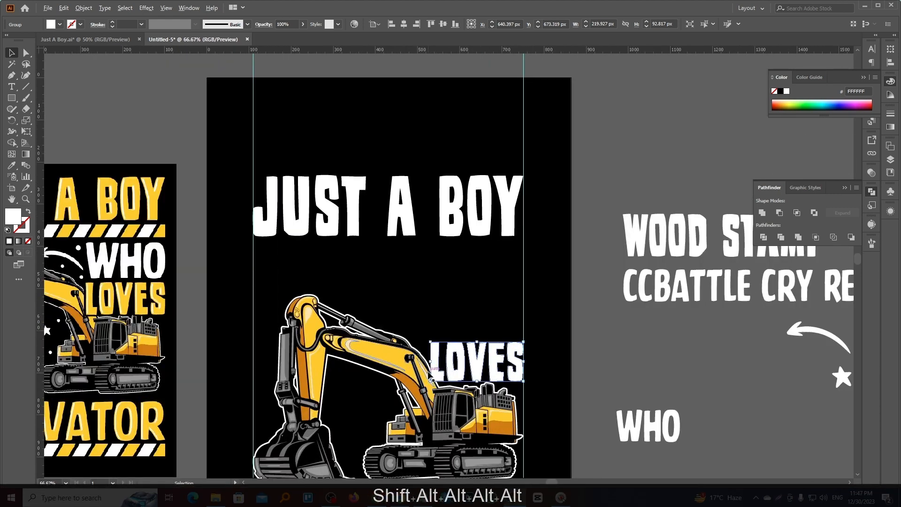
scroll(428, 374, "up", 1, "alt")
left_click_drag(437, 359, 422, 359)
scroll(463, 328, "down", 2, "alt")
key("Up")
key("Up")
key("Up")
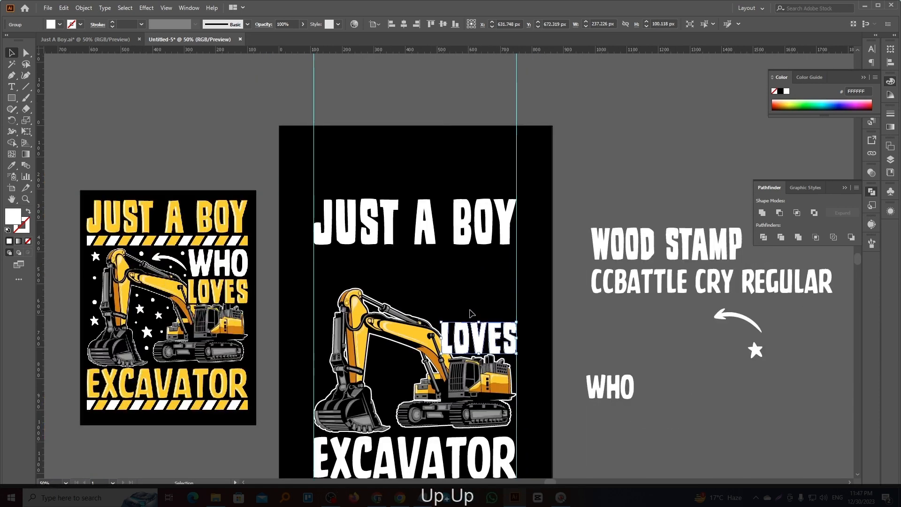
- Move WHO onto the artboard just above LOVES and scale it proportionally to about 238 px wide so both words match in width
left_click_drag(596, 384, 545, 313)
scroll(487, 297, "up", 2, "alt")
left_click_drag(417, 305, 397, 306)
left_click_drag(462, 308, 472, 300)
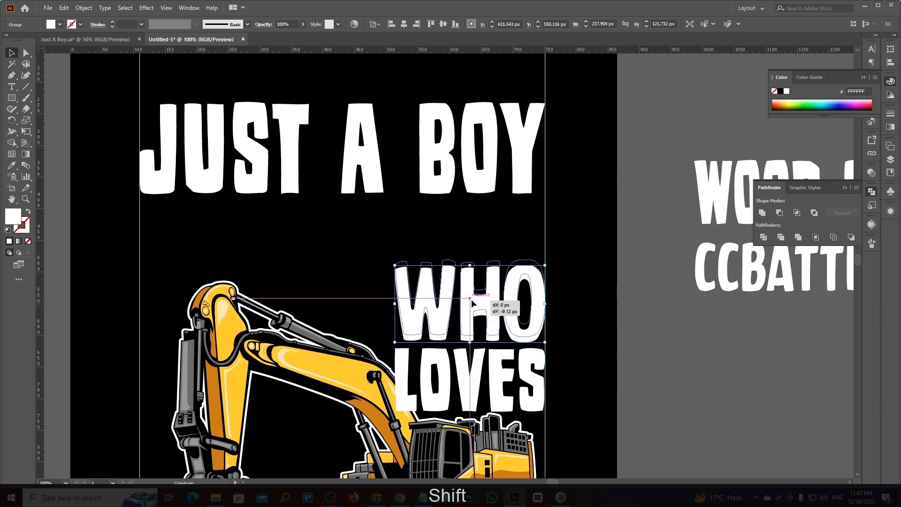
scroll(486, 305, "down", 2, "alt")
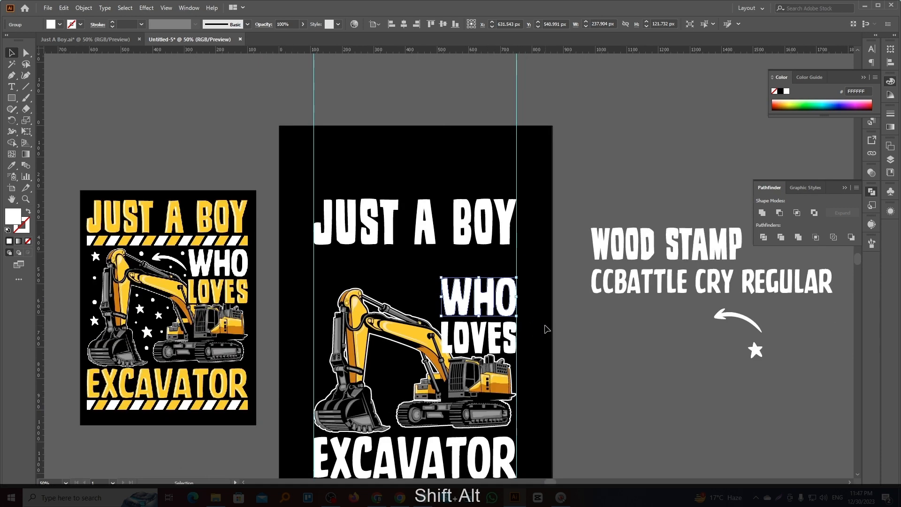
- Move JUST A BOY straight down toward WHO, to about Y 364 px, leaving a gap for a stripe bar
scroll(469, 240, "up", 1)
left_click(470, 241)
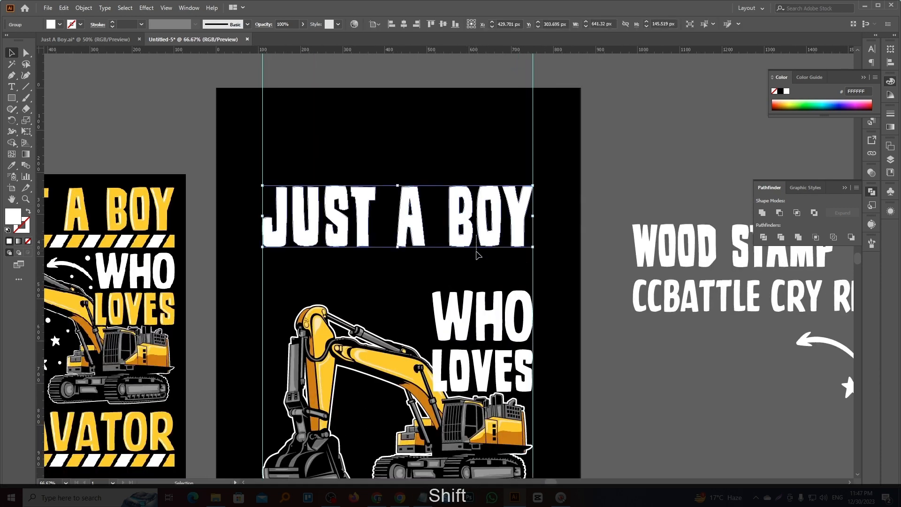
left_click_drag(482, 240, 496, 270)
scroll(525, 282, "down", 1, "alt")
key("Up")
key("Up")
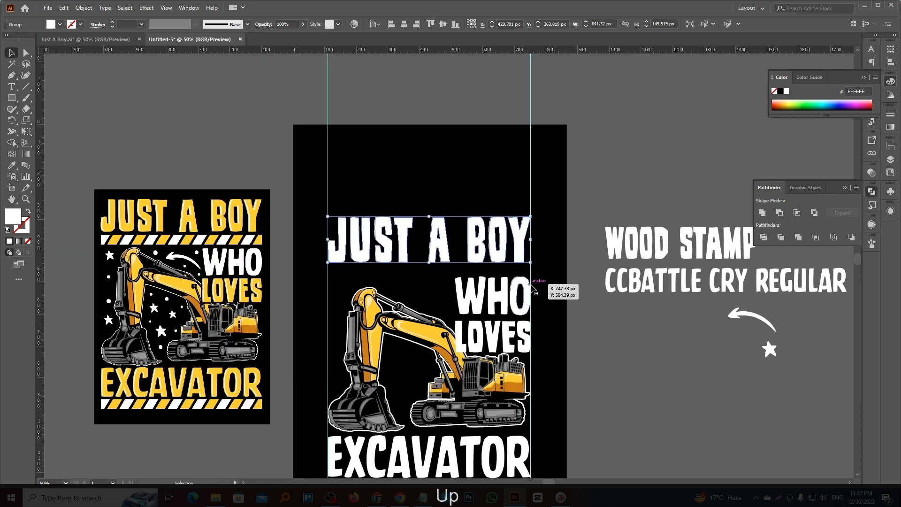
left_click(536, 291)
scroll(536, 290, "down", 1)
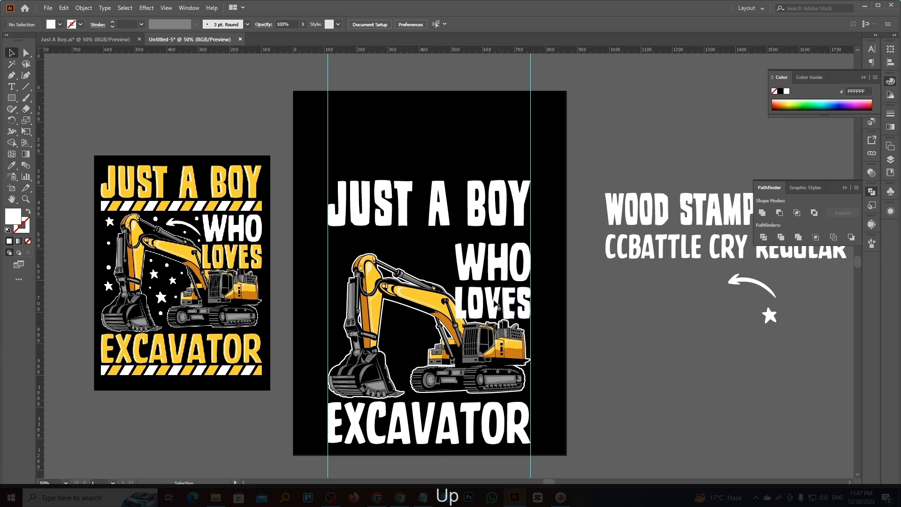
- Draw a white square about 49 px in size on the empty canvas beside the reference design
left_click(14, 99)
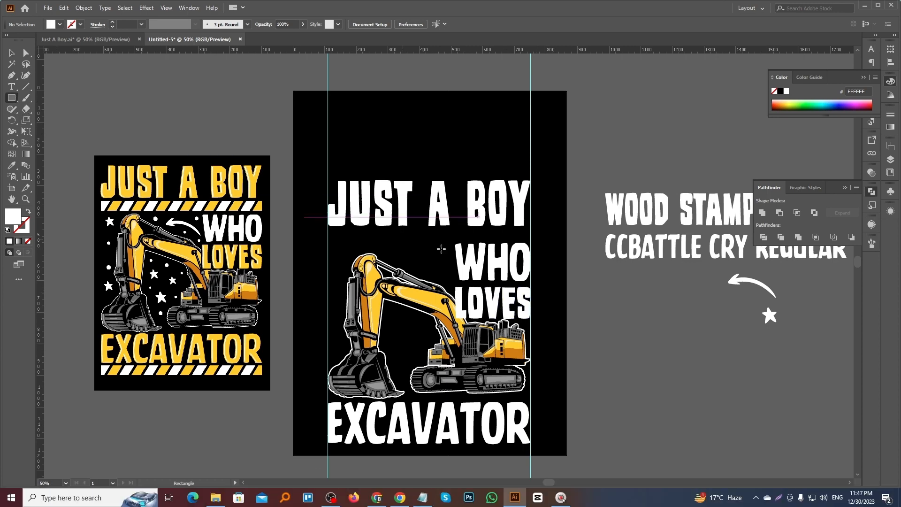
scroll(439, 242, "down", 1, "alt")
scroll(258, 227, "up", 4, "alt")
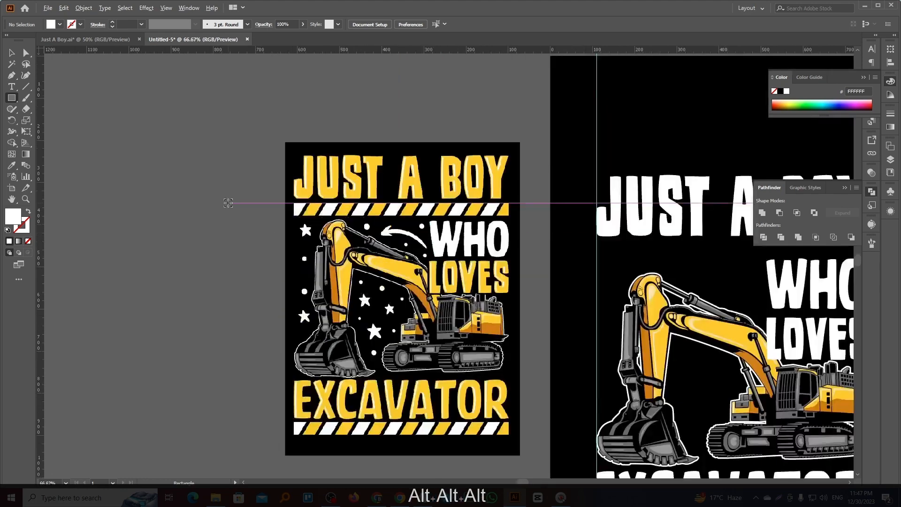
left_click_drag(215, 208, 262, 255)
left_click(11, 52)
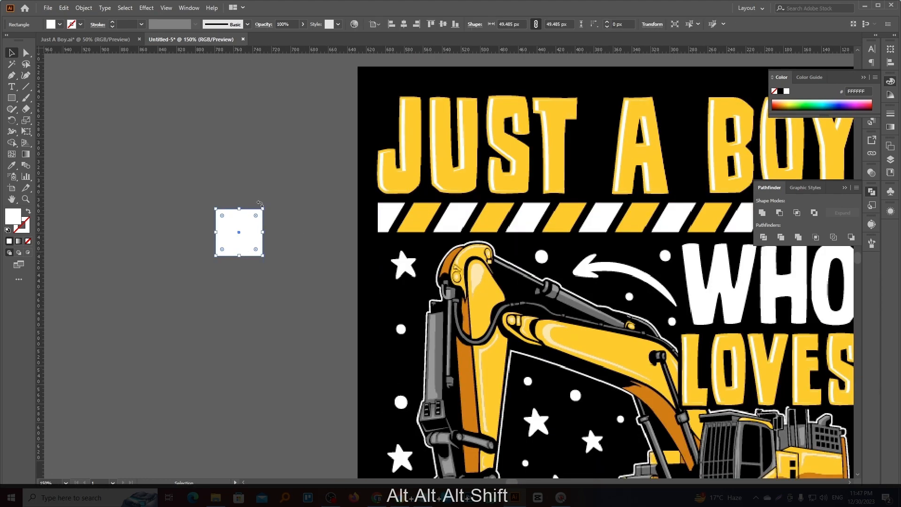
- Skew the white square with Free Transform into a right-leaning parallelogram about 74 px wide
left_click(26, 132)
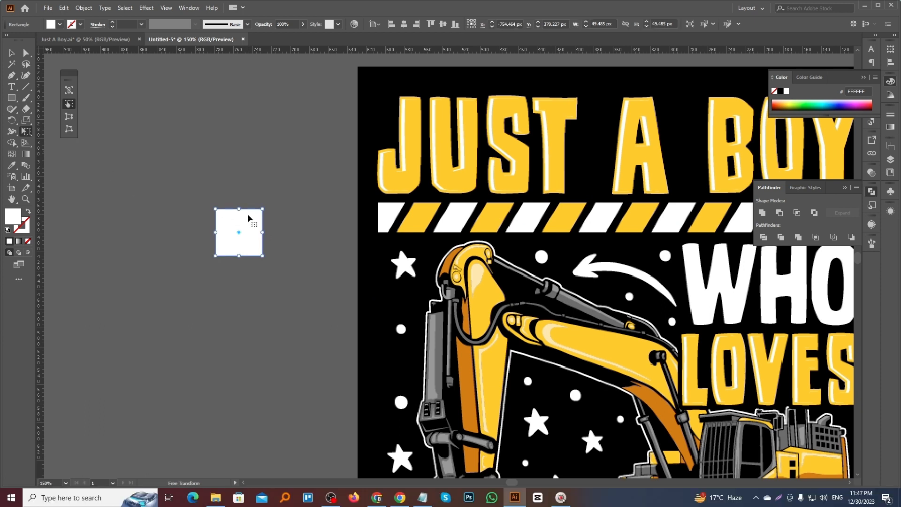
left_click_drag(239, 210, 262, 211)
key("v")
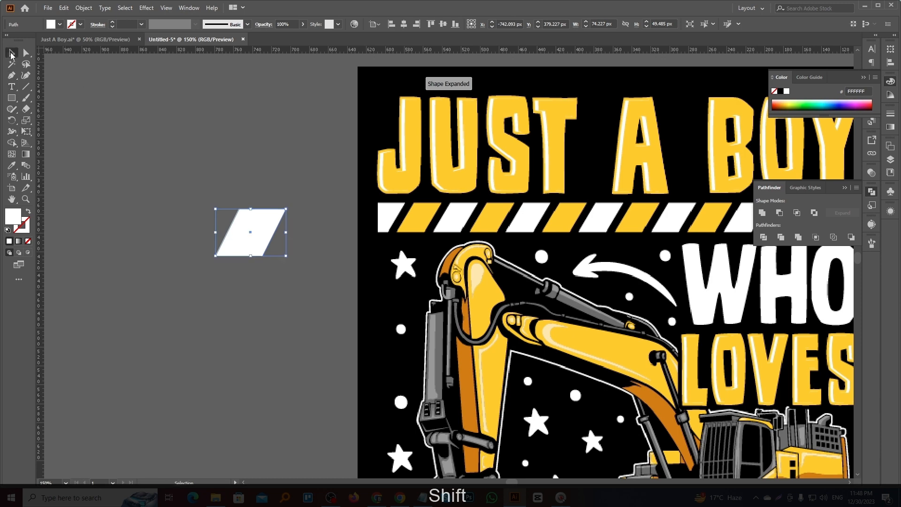
- Move the parallelogram farther from the reference design and place a duplicate beside it with a narrow gap
scroll(410, 215, "down", 3)
left_click_drag(350, 221, 151, 217)
scroll(121, 221, "up", 2)
left_click_drag(215, 222, 251, 226)
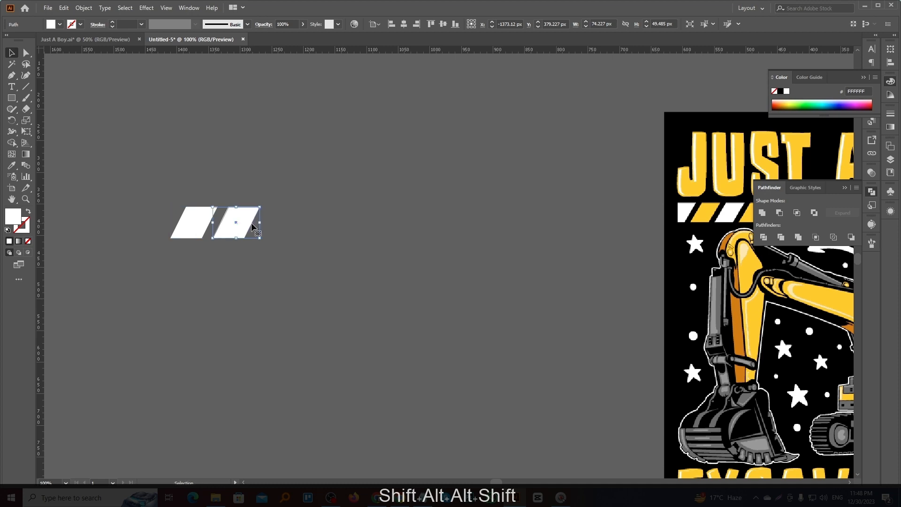
- Repeat the duplication until there is an evenly spaced row of eleven parallelograms
scroll(295, 263, "down", 2)
key("ctrl+d")
key("ctrl+d")
key("ctrl+d")
key("ctrl+d")
key("ctrl+d")
key("ctrl+d")
key("ctrl+d")
key("ctrl+d")
key("ctrl+d")
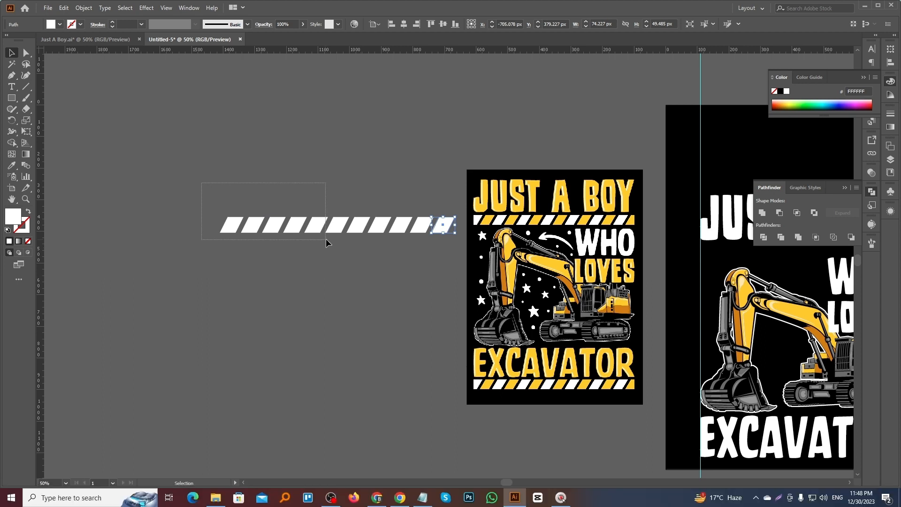
- Group the eleven parallelograms and move the stripe bar onto the artboard between JUST A BOY and WHO
left_click_drag(326, 239, 452, 251)
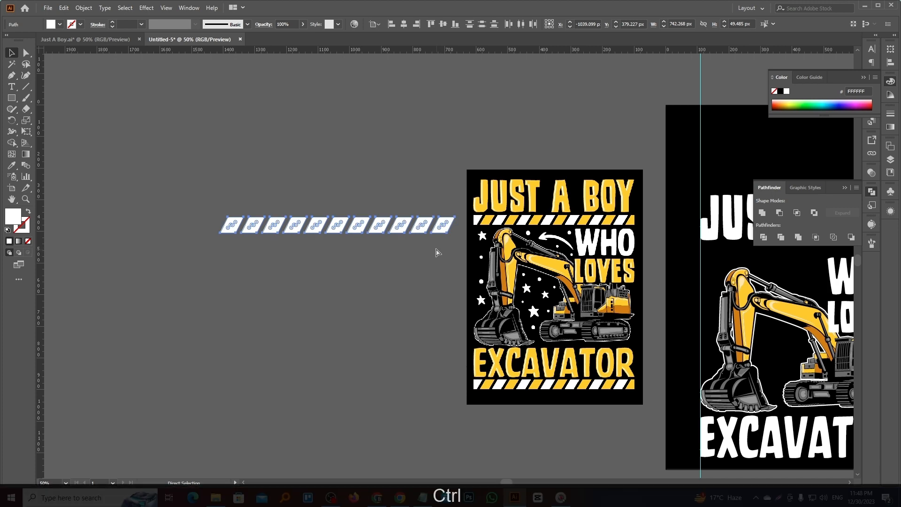
key("ctrl+g")
left_click(295, 265)
scroll(296, 265, "down", 2)
left_click_drag(374, 246, 606, 259)
scroll(550, 258, "up", 3)
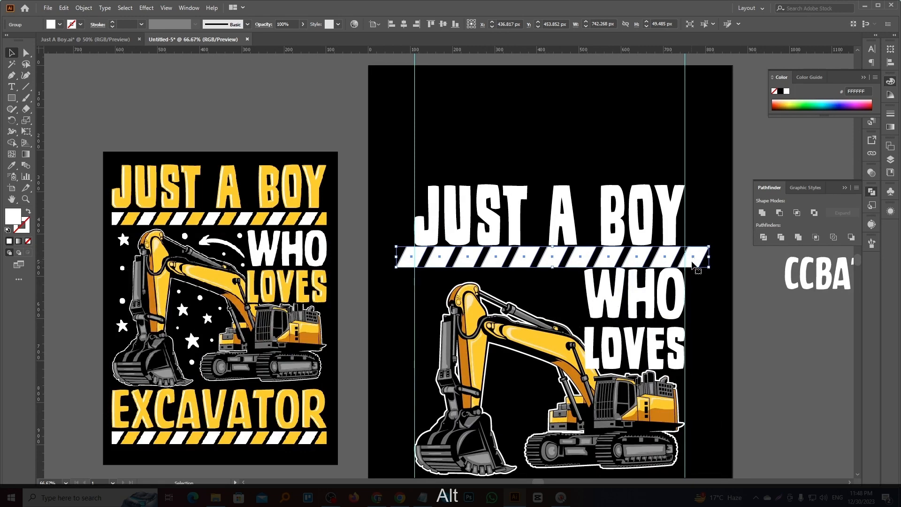
- Scale the stripe bar proportionally to about 641 px wide so both ends meet the guides
key("shift")
left_click_drag(711, 259, 696, 258)
scroll(422, 256, "up", 2)
left_click_drag(406, 253, 386, 252)
scroll(386, 250, "down", 2)
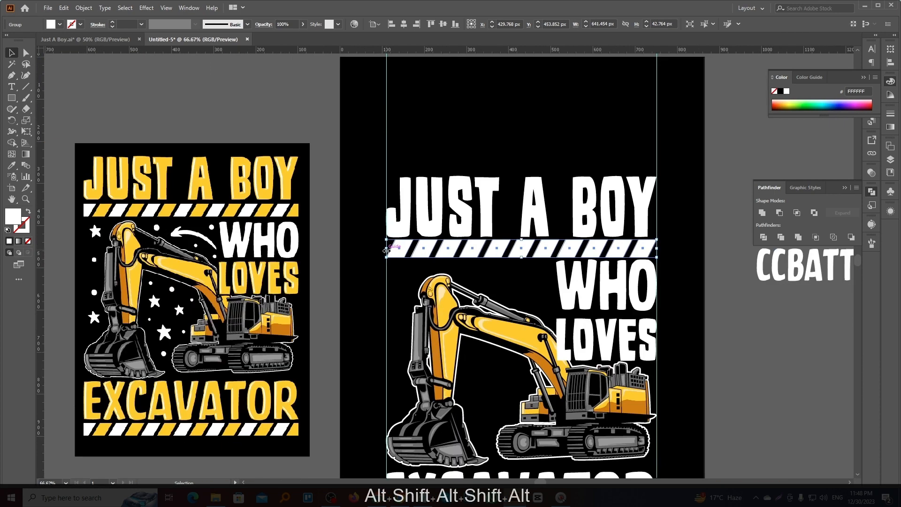
- Nudge JUST A BOY up about 13 px to open a gap above the stripe bar
left_click(531, 227)
key("Up")
key("Up")
key("Up")
key("Up")
key("Up")
key("Up")
key("Up")
key("Up")
key("Up")
key("Up")
key("Up")
key("Up")
key("Up")
- Erase the slanted outer tips at both ends of the stripe bar so it finishes with straight vertical edges
left_click(534, 252)
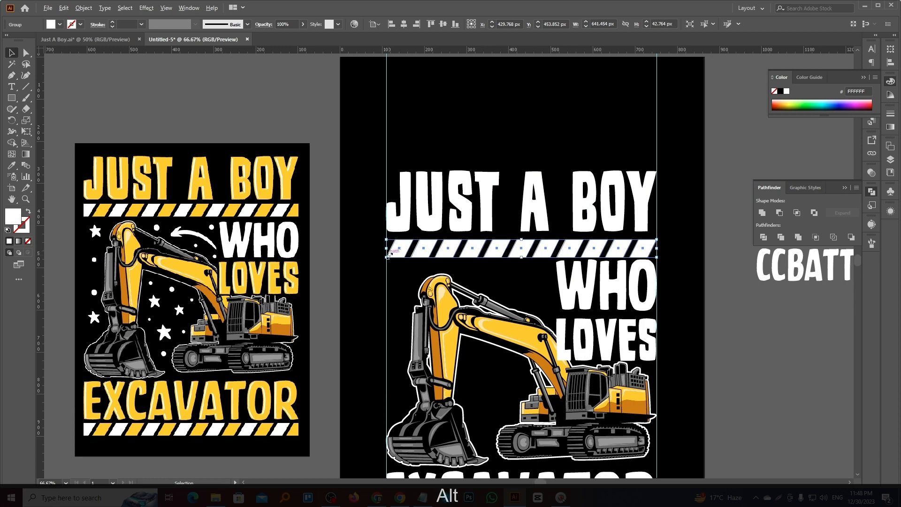
scroll(388, 254, "up", 3)
left_click(28, 111)
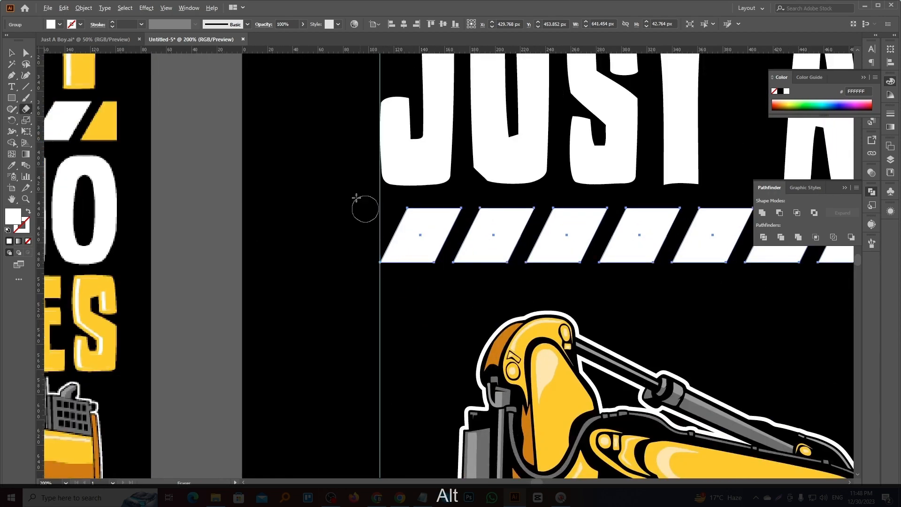
left_click_drag(335, 177, 407, 305)
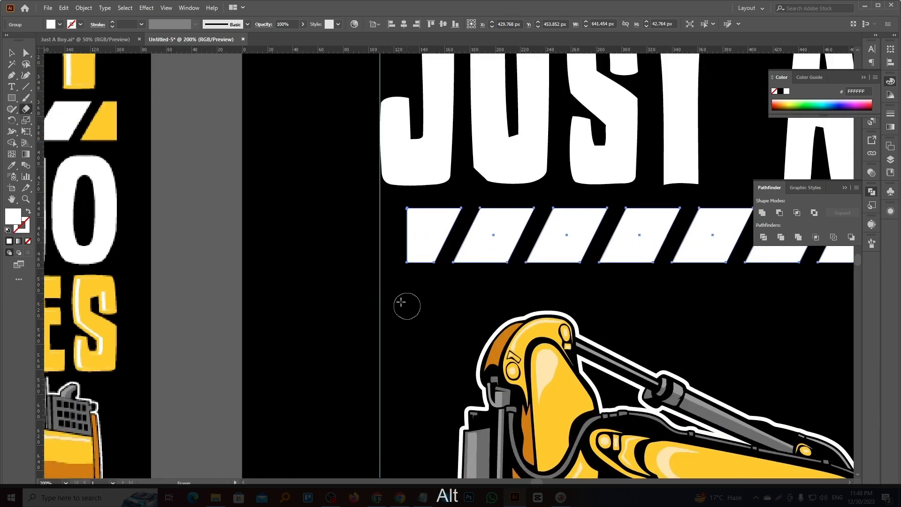
scroll(305, 267, "down", 5)
scroll(613, 310, "up", 4)
left_click_drag(612, 310, 540, 203)
scroll(565, 219, "down", 2)
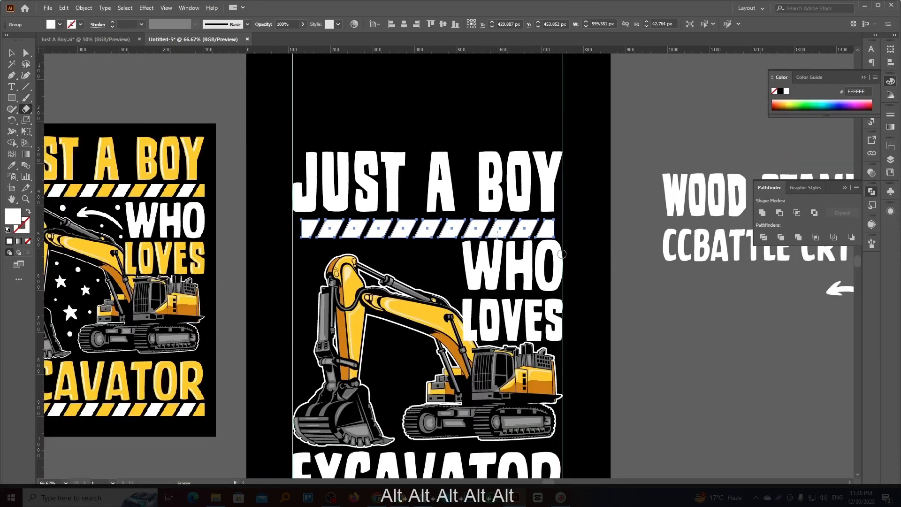
- Enlarge the trimmed stripe bar proportionally to about 641 px wide between the guides and nudge it up 5 px
key("v")
scroll(565, 238, "up", 1)
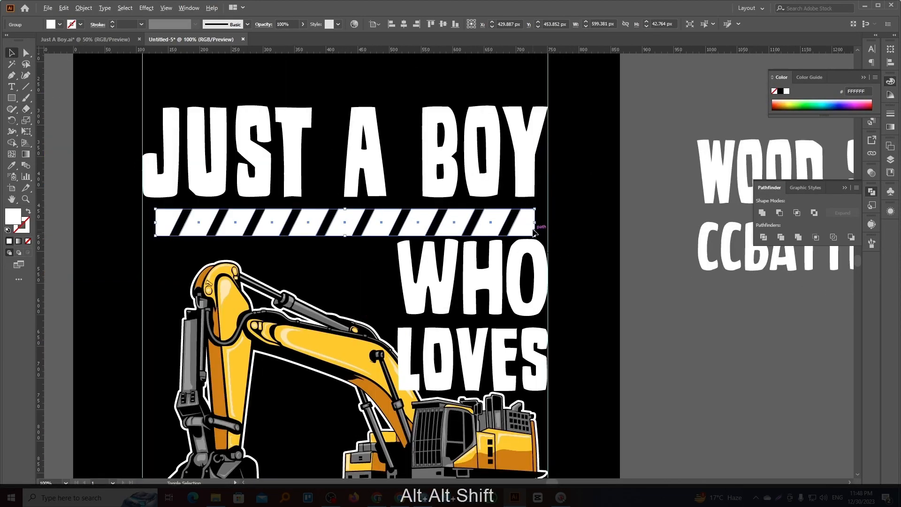
left_click_drag(537, 223, 548, 224)
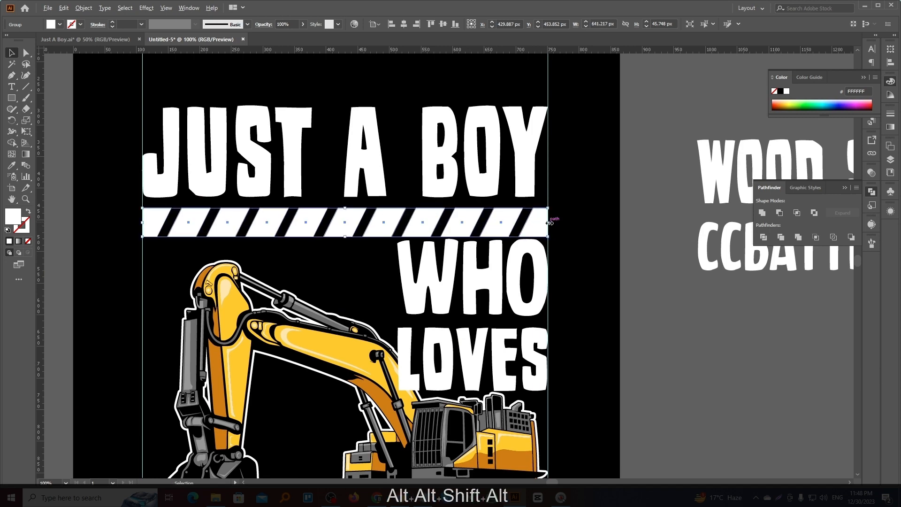
scroll(548, 221, "down", 1)
key("Up")
key("Up")
key("Up")
key("Up")
key("Up")
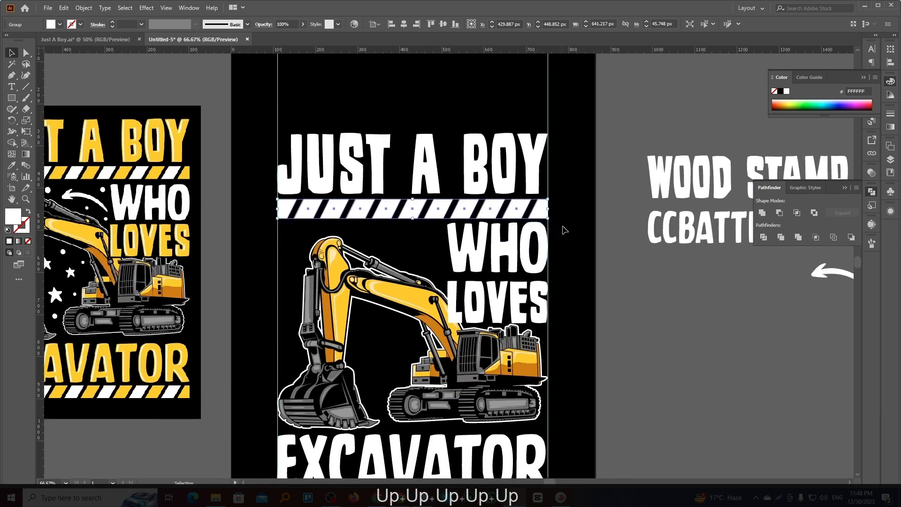
left_click(568, 226)
scroll(566, 226, "down", 1)
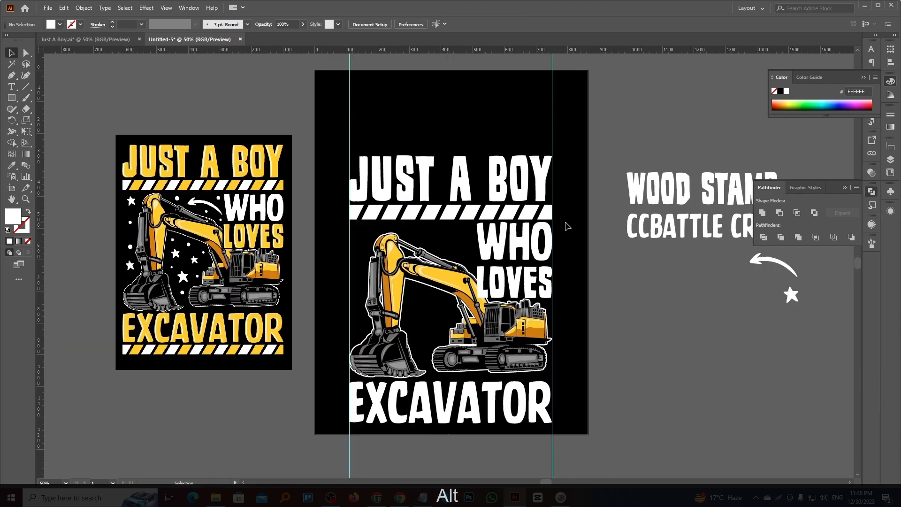
- Recolor every second stripe in the bar with the yellow (F8BD0F) sampled from the excavator's boom
scroll(360, 212, "up", 1)
double_click(373, 212)
scroll(409, 213, "up", 1)
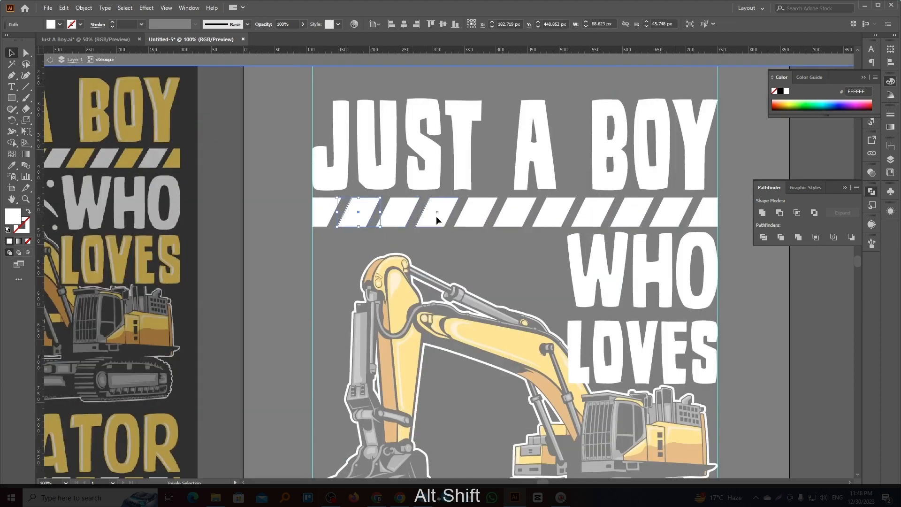
left_click(435, 216, "shift")
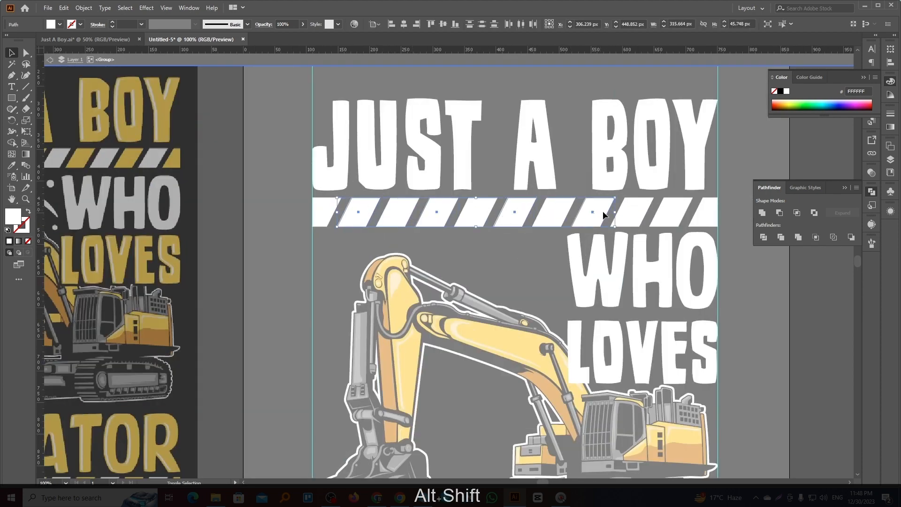
key("i")
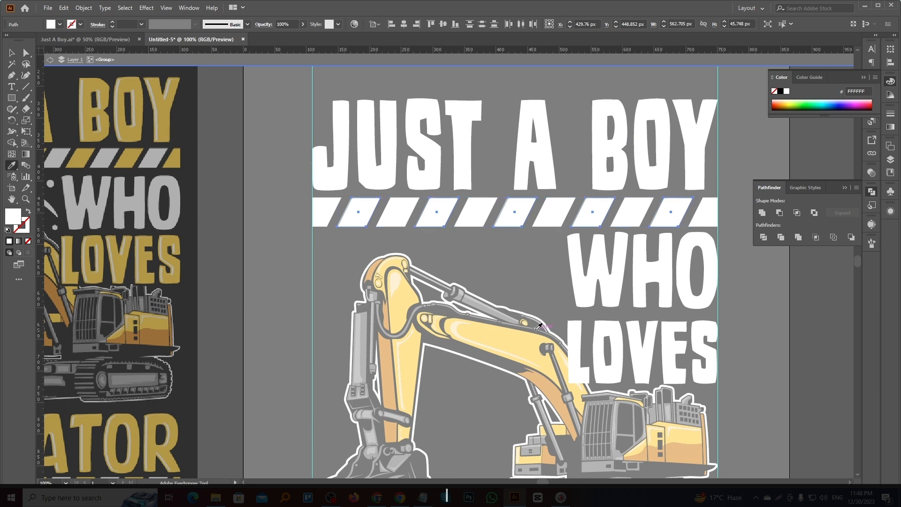
left_click(505, 339)
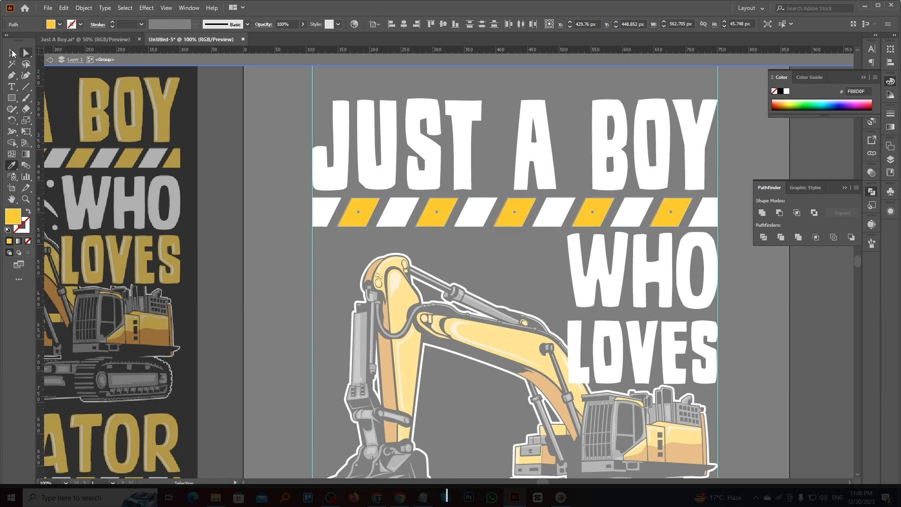
left_click(12, 53)
double_click(247, 214)
scroll(439, 211, "down", 2)
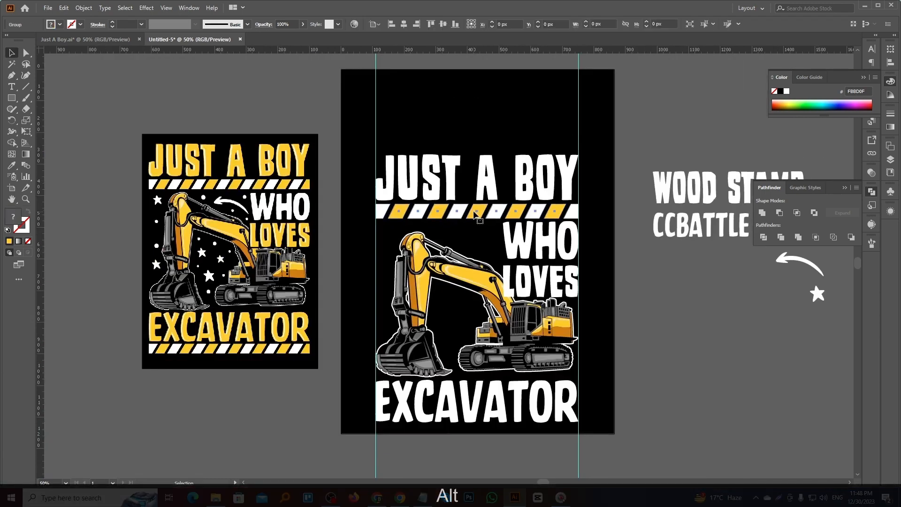
- Duplicate the yellow-and-white stripe bar to just below EXCAVATOR and nudge the copy down slightly
left_click(476, 214)
scroll(484, 206, "down", 2)
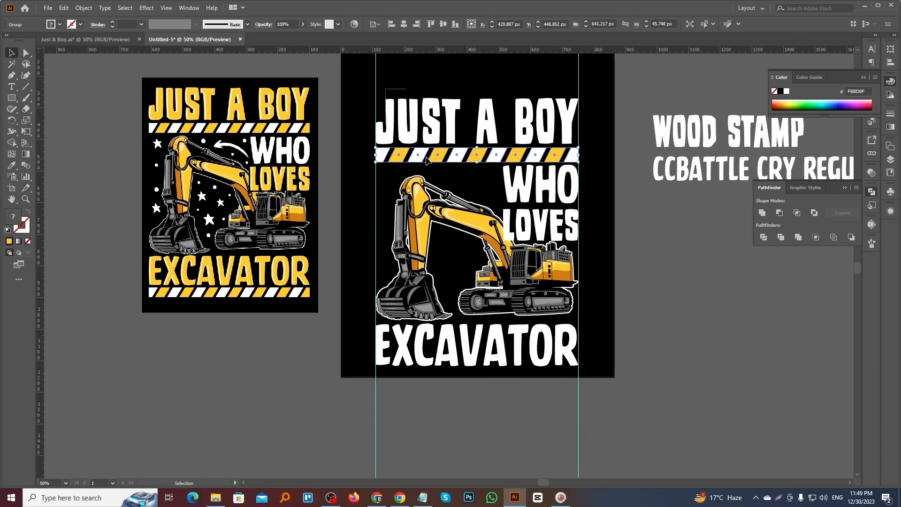
left_click_drag(546, 352, 538, 299)
scroll(549, 353, "up", 2)
left_click(616, 295)
left_click_drag(523, 167, 521, 389)
key("Down")
key("Down")
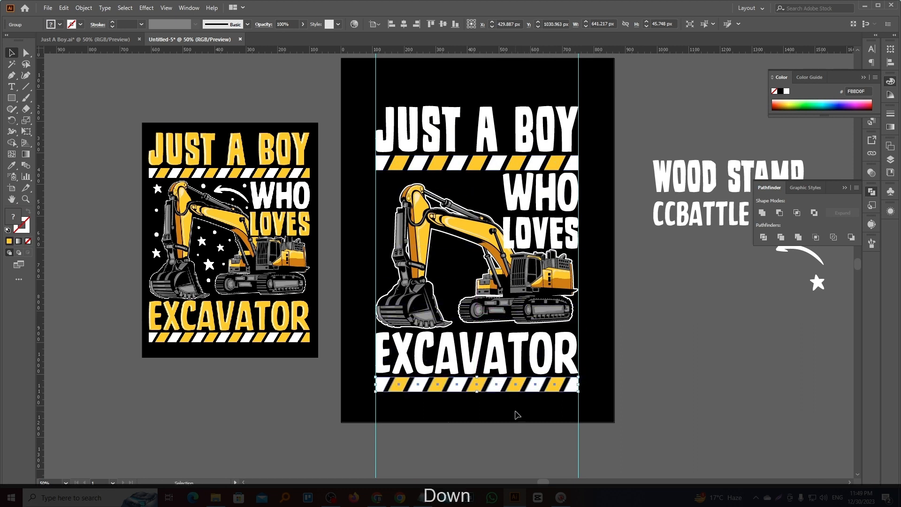
left_click(516, 413)
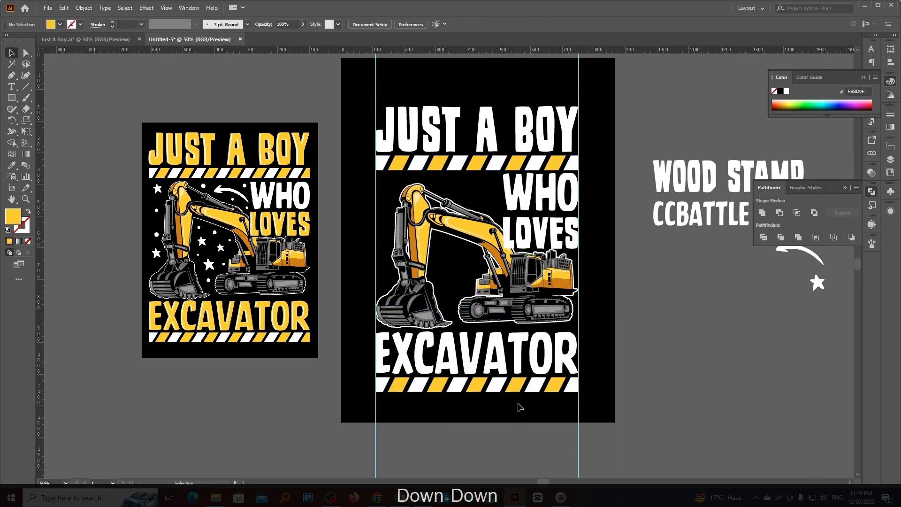
- Nudge the excavator illustration slightly down toward the word EXCAVATOR
scroll(526, 376, "up", 1)
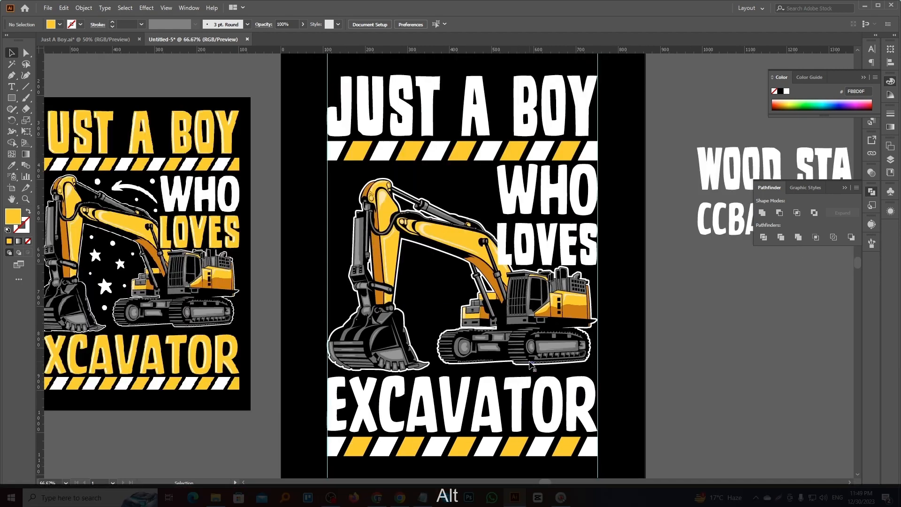
left_click(531, 365)
key("Down")
key("Down")
key("Down")
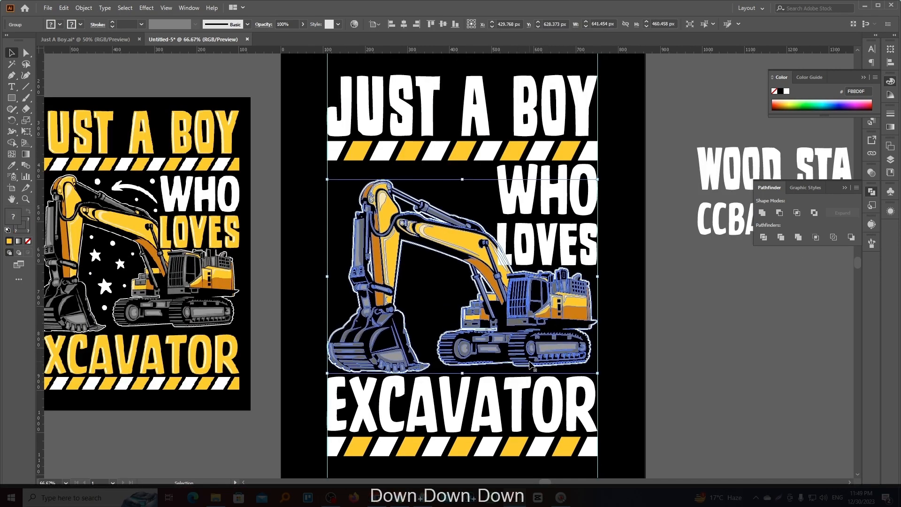
- Nudge the word WHO down a few pixels to widen its gap below the upper stripe bar
scroll(531, 365, "up", 2)
left_click(557, 314)
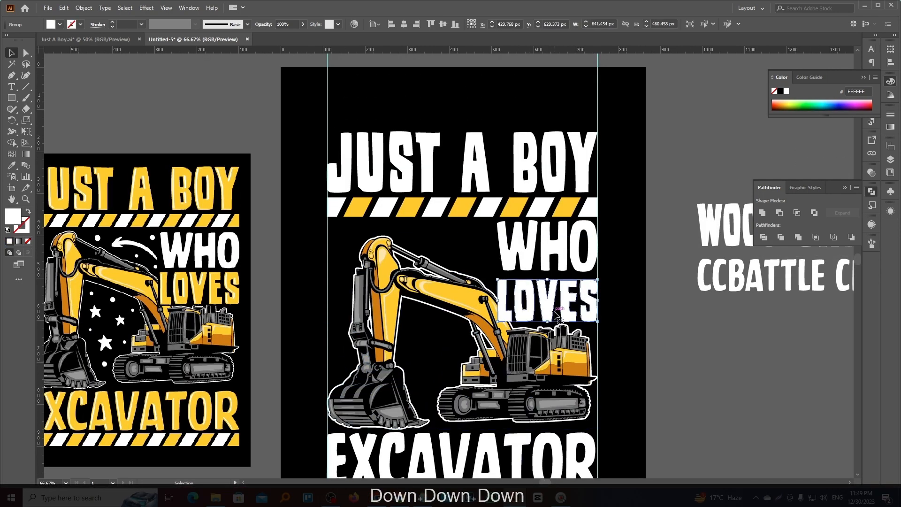
left_click(556, 268)
key("Down")
key("Down")
key("Down")
key("Down")
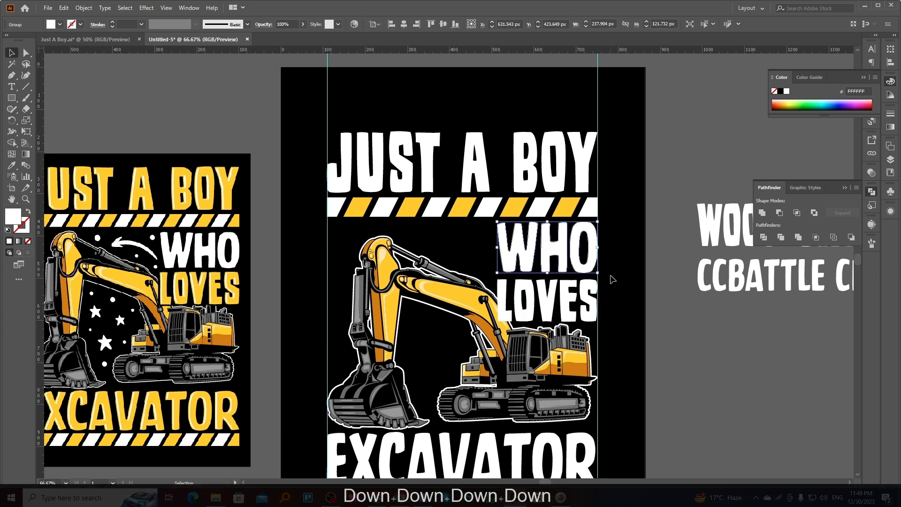
key("Down")
- Nudge the word LOVES down slightly to balance its spacing between WHO and the excavator's cab
left_click(577, 303)
key("Down")
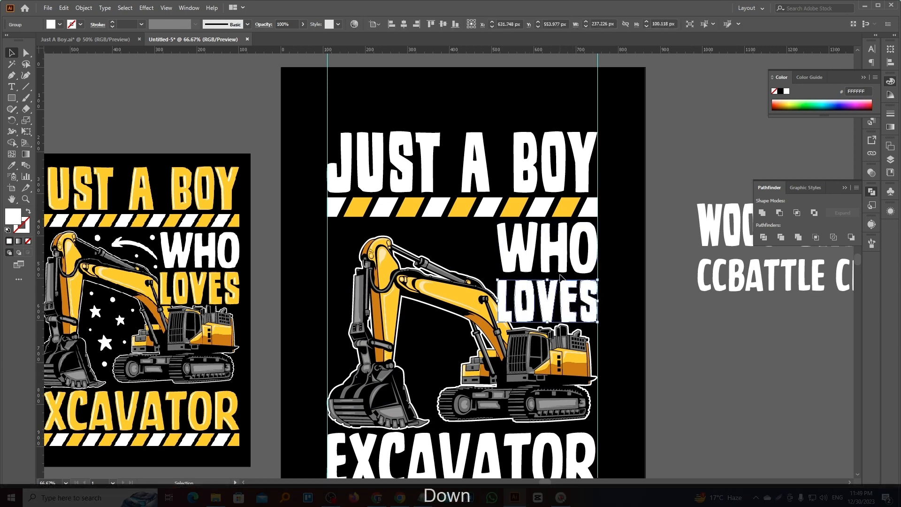
key("Down")
key("Up")
left_click(621, 281)
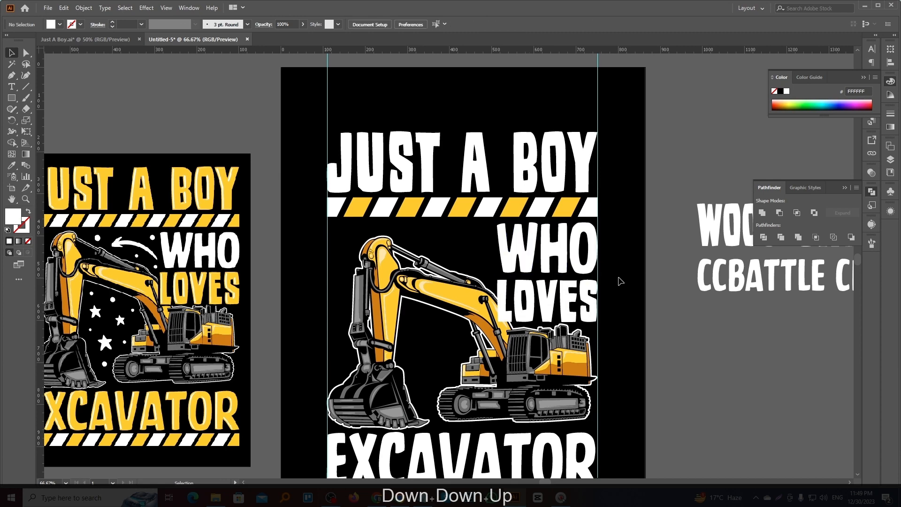
- Copy the curved arrow into the space between the boom and WHO, and nudge the upper stripe bar slightly down
scroll(619, 331, "down", 1)
left_click_drag(777, 314, 487, 262)
scroll(454, 252, "up", 2)
left_click(515, 205)
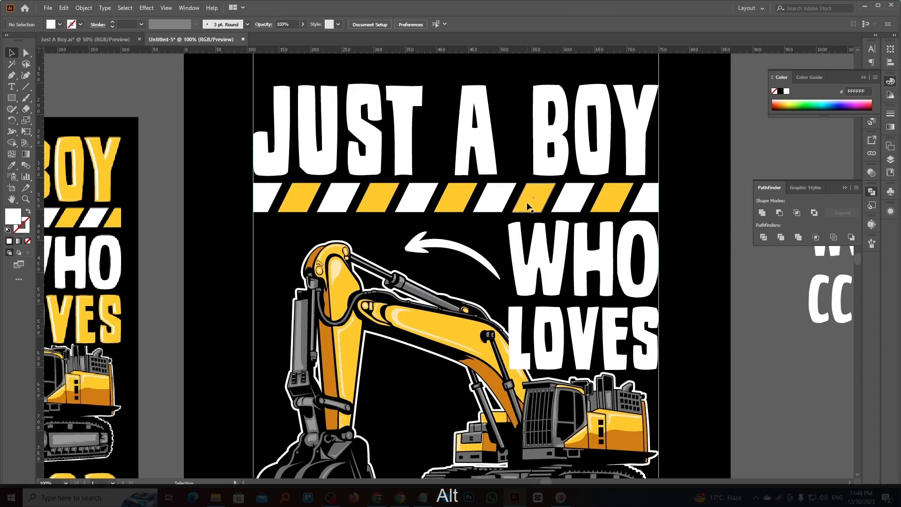
left_click(527, 205)
key("Down")
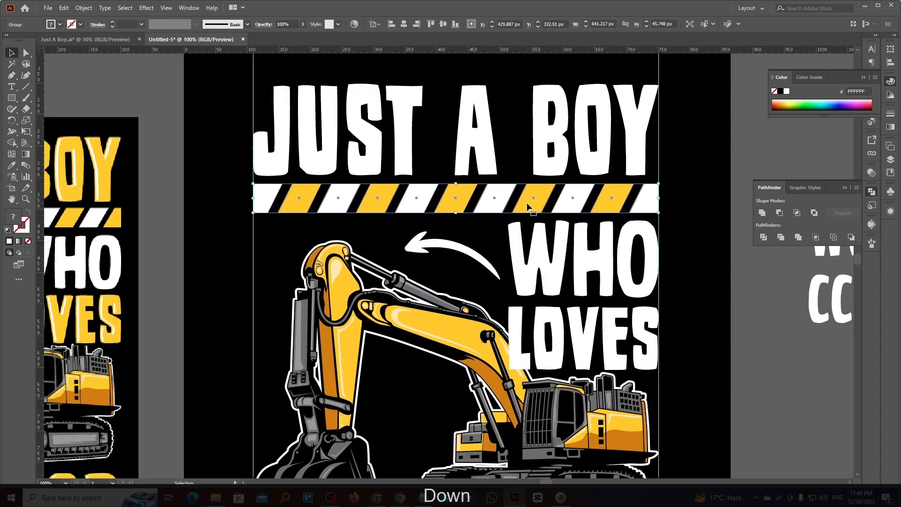
- Recolor JUST A BOY and LOVES together with the sampled excavator yellow (F8BD0F)
left_click(543, 158)
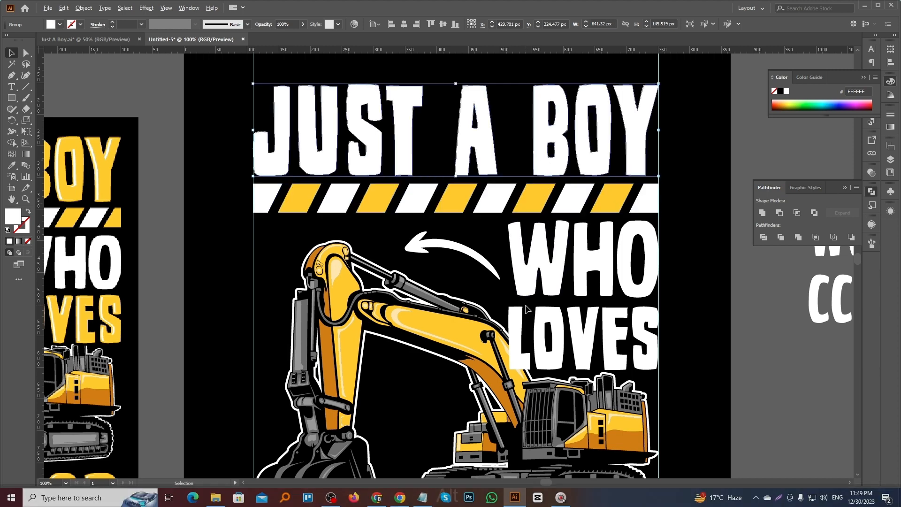
scroll(528, 308, "down", 2)
scroll(536, 314, "up", 1)
left_click(541, 321, "shift")
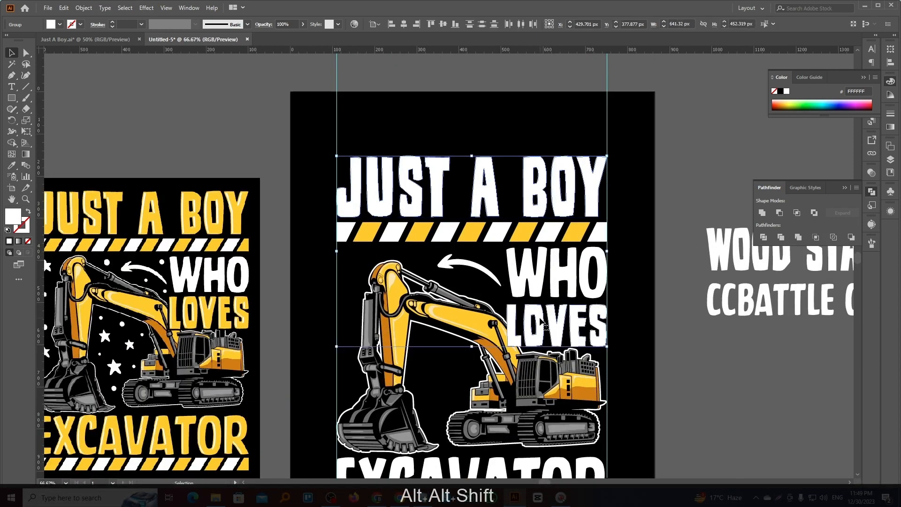
scroll(541, 321, "down", 2)
key("i")
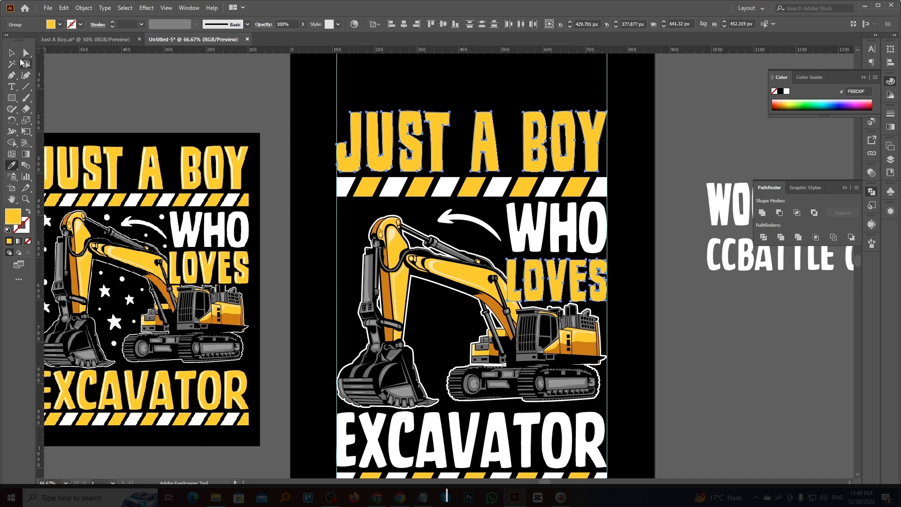
left_click(13, 53)
key("ctrl+shift+a")
- Place two copies of the white star in the space under the boom, one above and right of the other
scroll(295, 266, "down", 1)
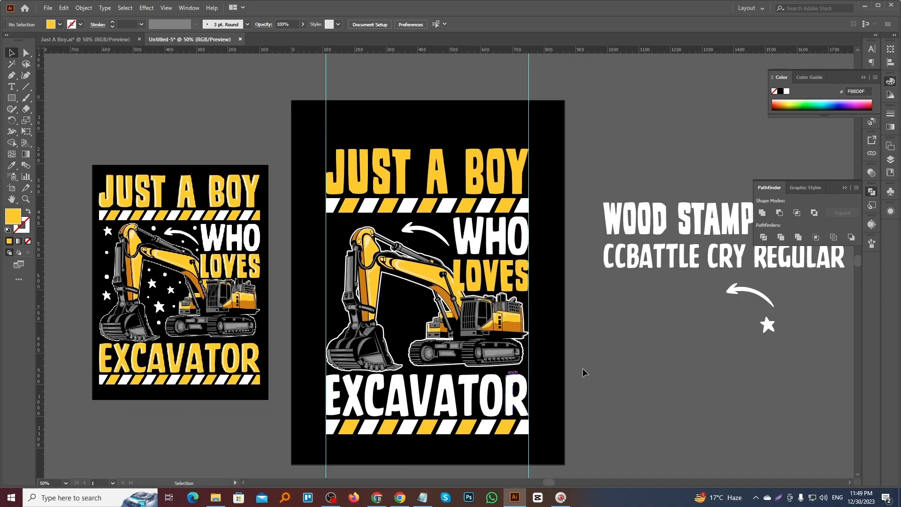
left_click_drag(773, 330, 425, 280)
scroll(401, 335, "up", 2)
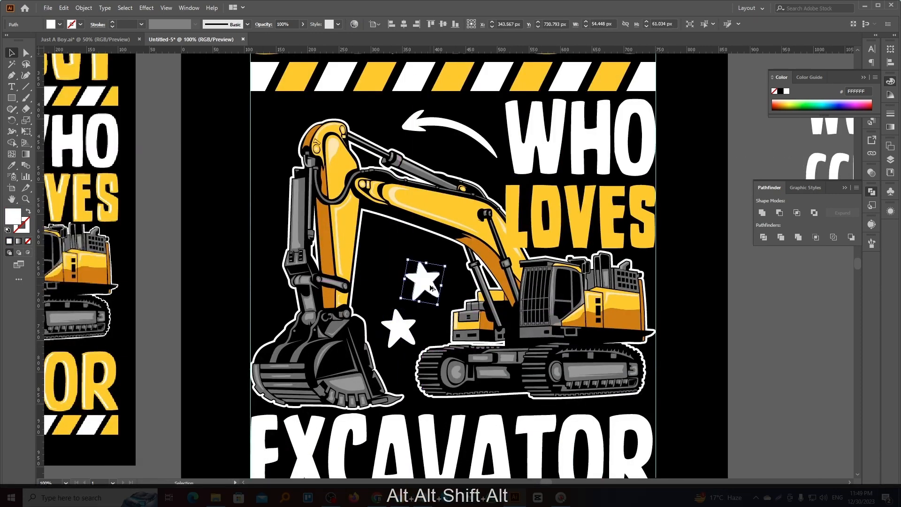
scroll(429, 287, "down", 2)
scroll(437, 294, "up", 1)
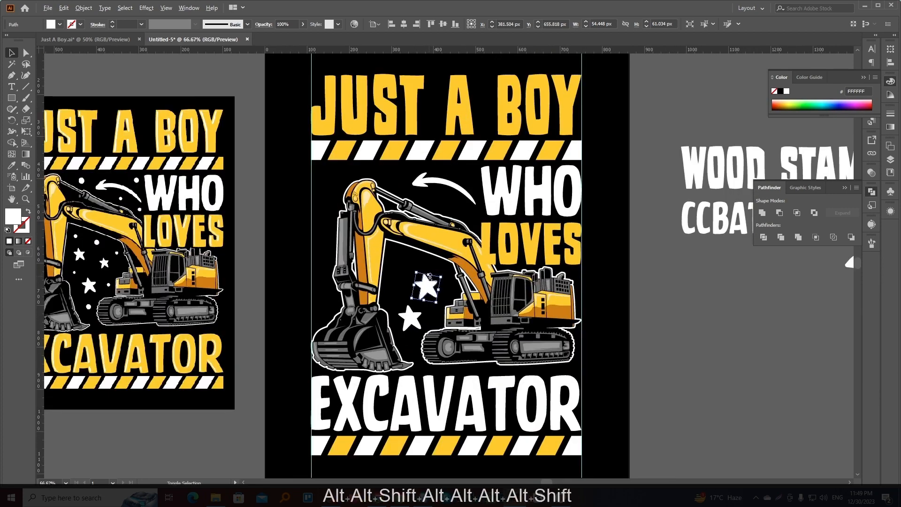
- Shrink the upper star to about 34 px wide, then duplicate it to its left and make that copy larger
scroll(429, 288, "up", 3)
left_click_drag(431, 283, 350, 257)
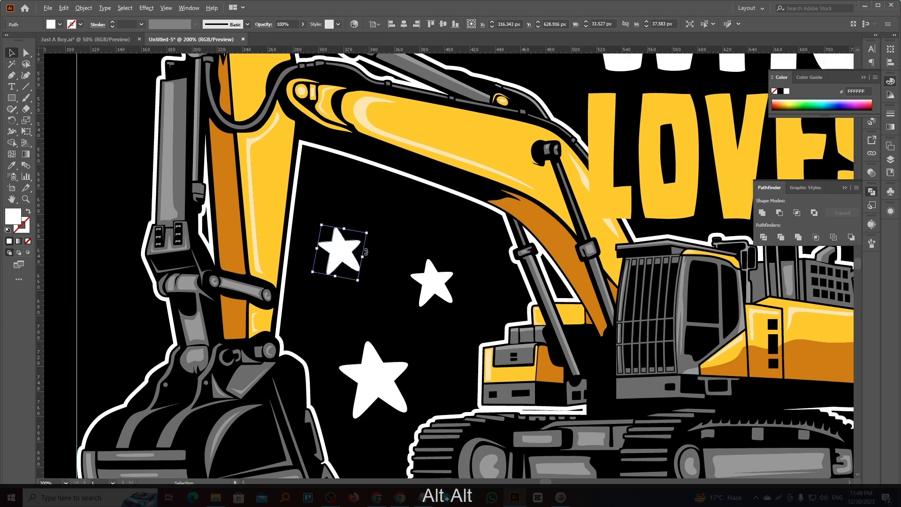
left_click(403, 295)
scroll(409, 306, "down", 4)
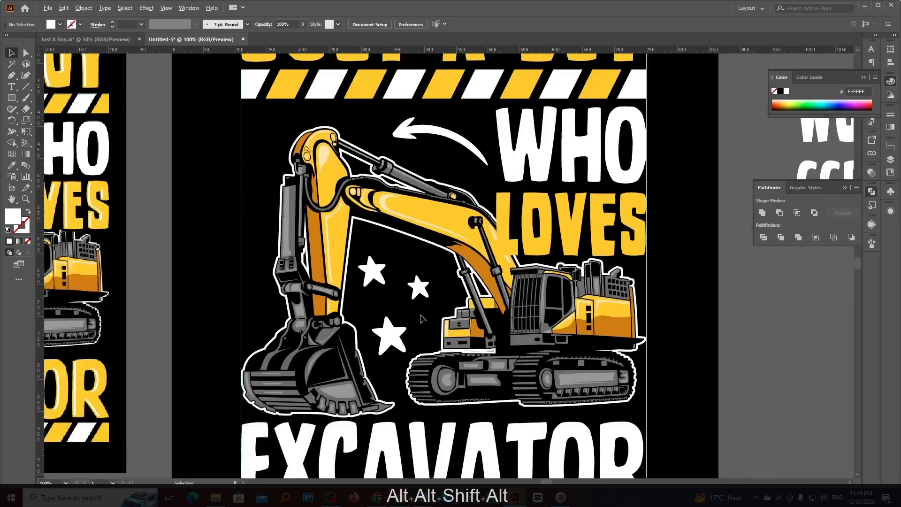
- Copy the small star to the left of the arm above the bucket, and again beside the top of the boom
scroll(419, 317, "up", 1)
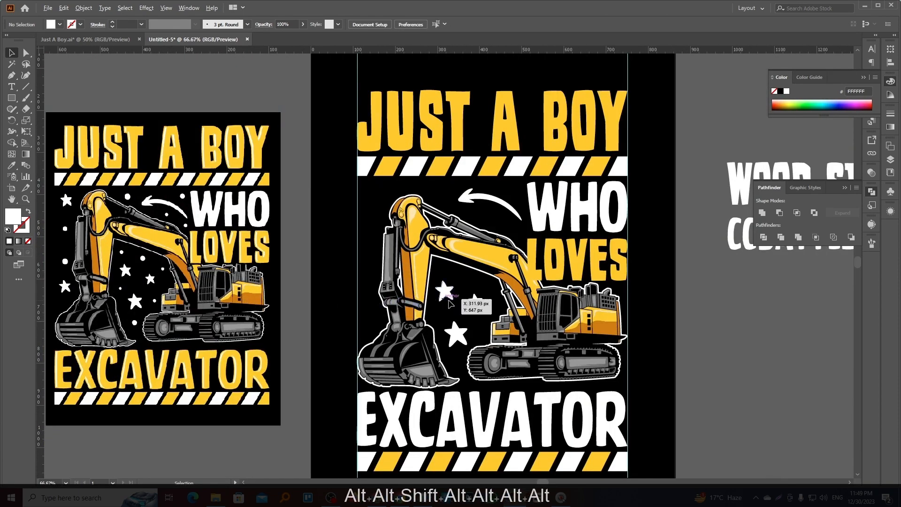
scroll(414, 308, "up", 1)
left_click_drag(520, 304, 371, 326)
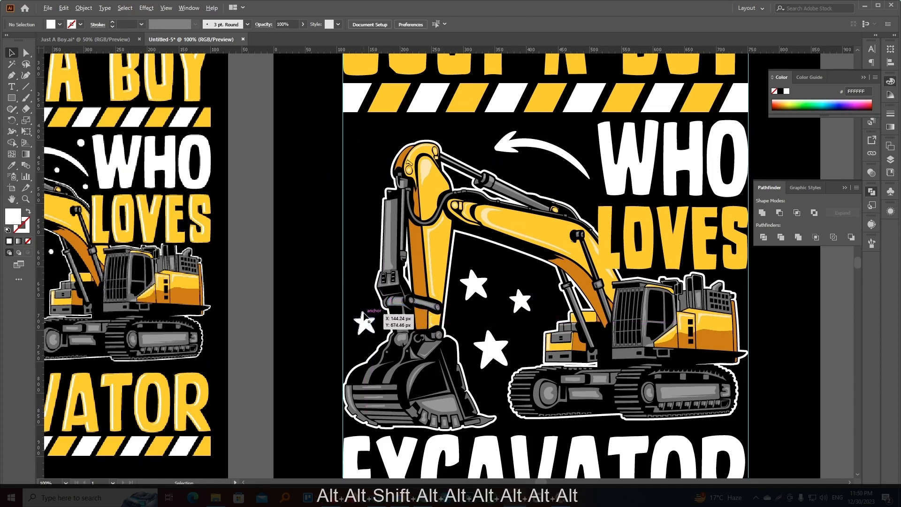
scroll(370, 326, "up", 3)
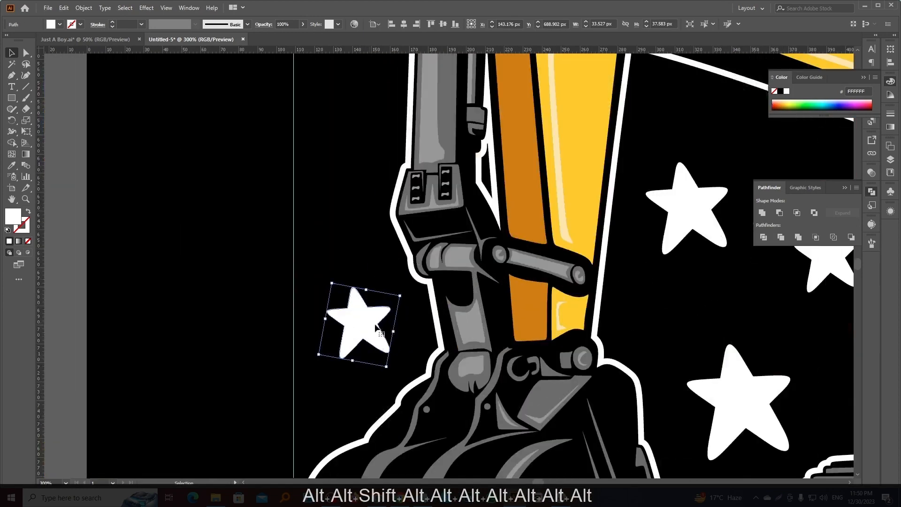
left_click_drag(392, 332, 381, 186)
left_click(394, 341)
scroll(393, 341, "down", 3)
scroll(408, 256, "down", 3)
- Enlarge the star beside the top of the boom to about 40 px wide
scroll(407, 256, "up", 3)
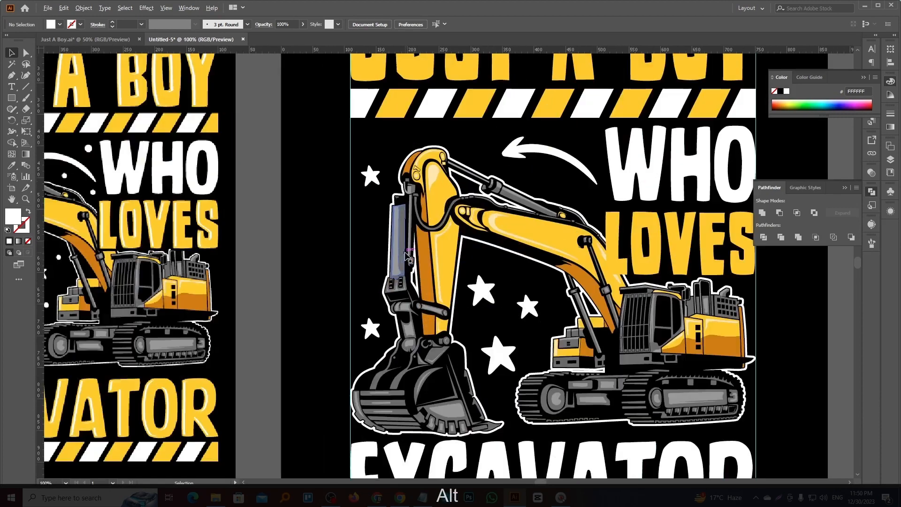
scroll(405, 252, "up", 1)
scroll(371, 200, "up", 1)
left_click(373, 209)
left_click_drag(374, 198, 375, 178)
left_click(379, 256)
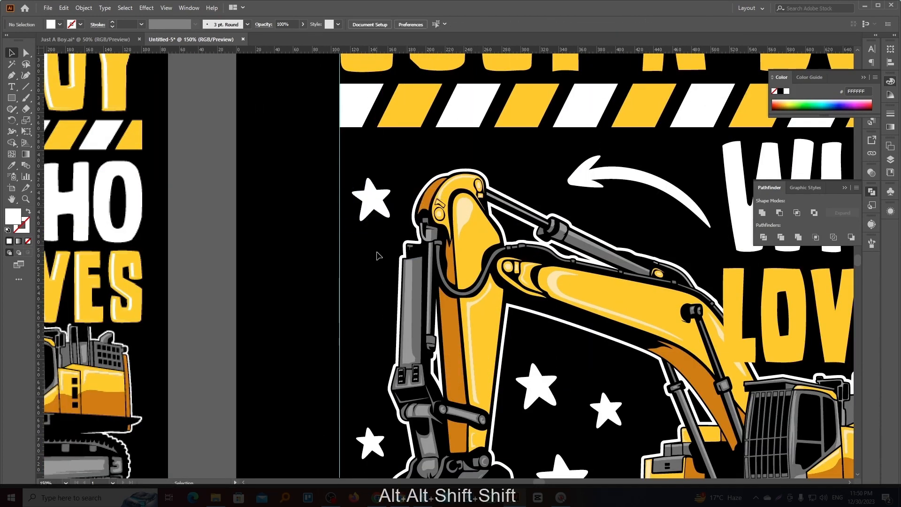
- Paint small white dots of varied size around the stars under the boom with the Blob Brush
left_click_drag(26, 98, 60, 110)
scroll(363, 255, "down", 2)
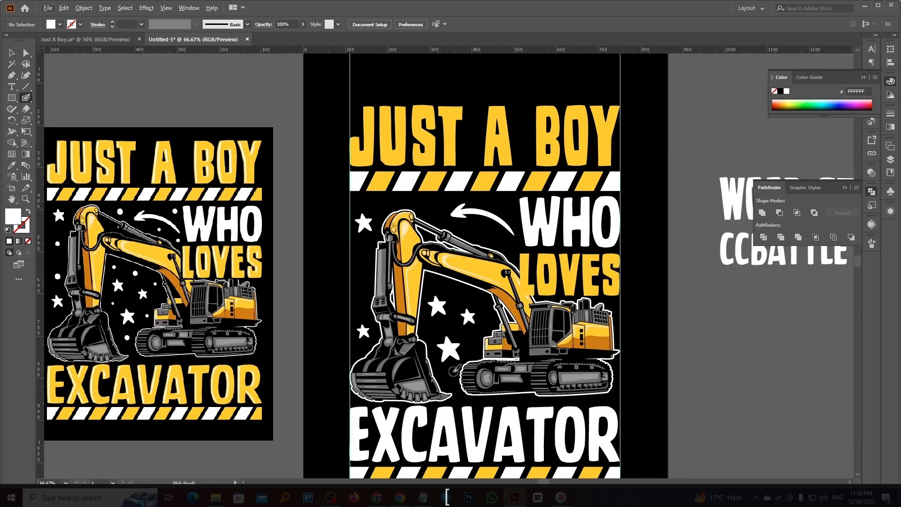
left_click(451, 371)
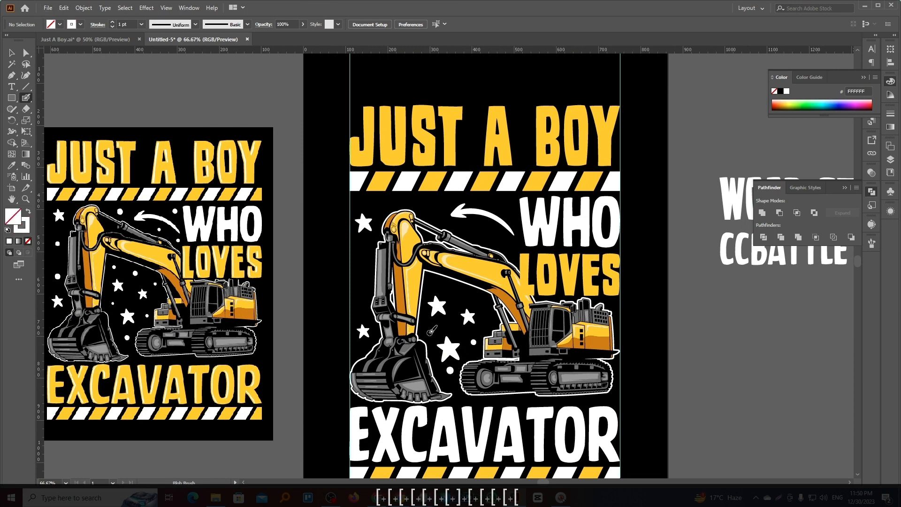
key("bracketleft")
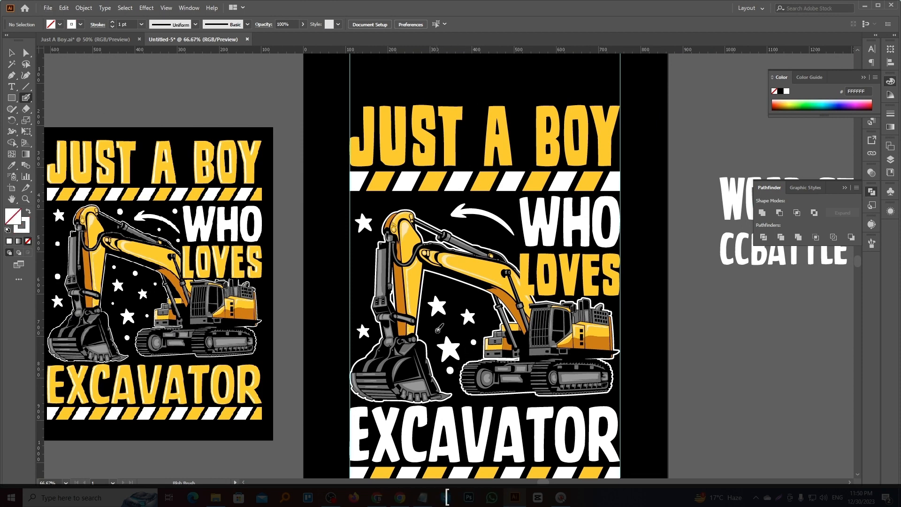
key("bracketright")
key("bracketright")
left_click(461, 294)
- Paint more white dots of varied brush size around the curved arrow and along the excavator arm's outer side
key("bracketleft")
key("bracketleft")
key("bracketleft")
key("bracketleft")
key("bracketright")
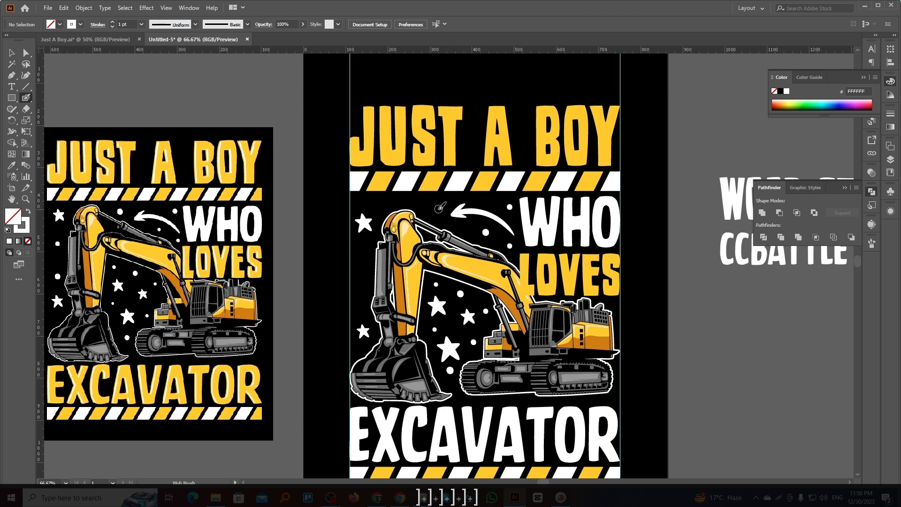
key("bracketleft")
key("bracketleft")
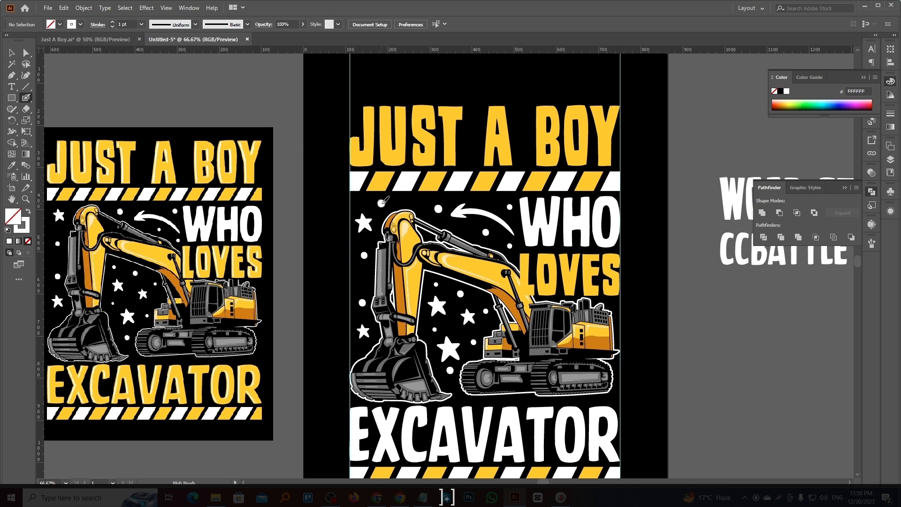
- Shift the white dot beside the top of the boom slightly down and left
scroll(442, 270, "down", 2)
scroll(496, 295, "up", 1)
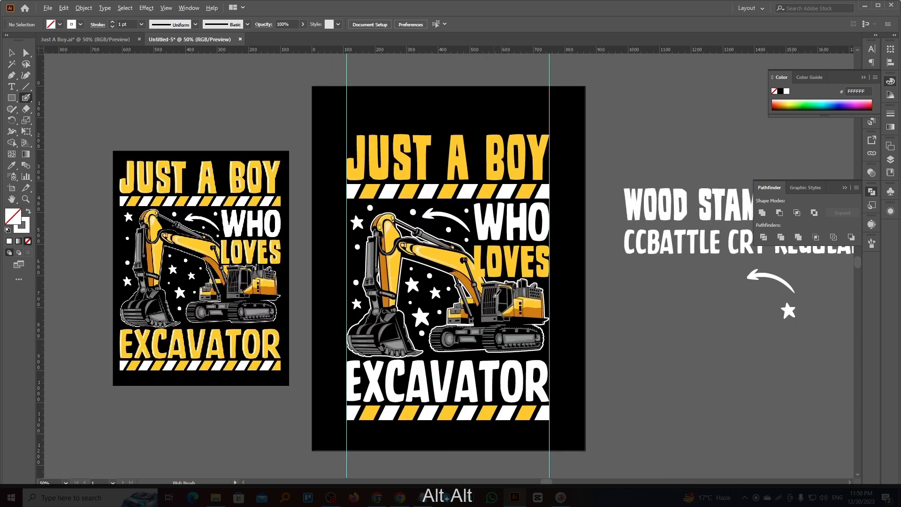
scroll(451, 305, "up", 1)
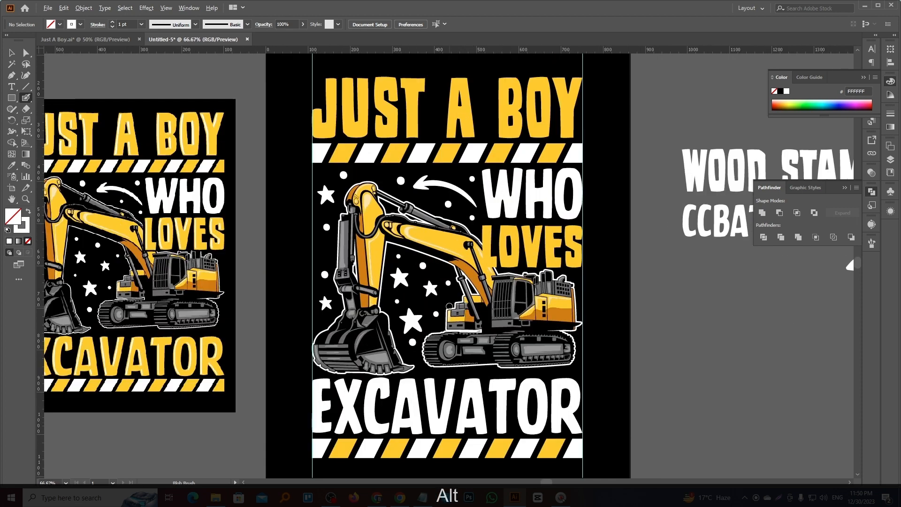
left_click(12, 53)
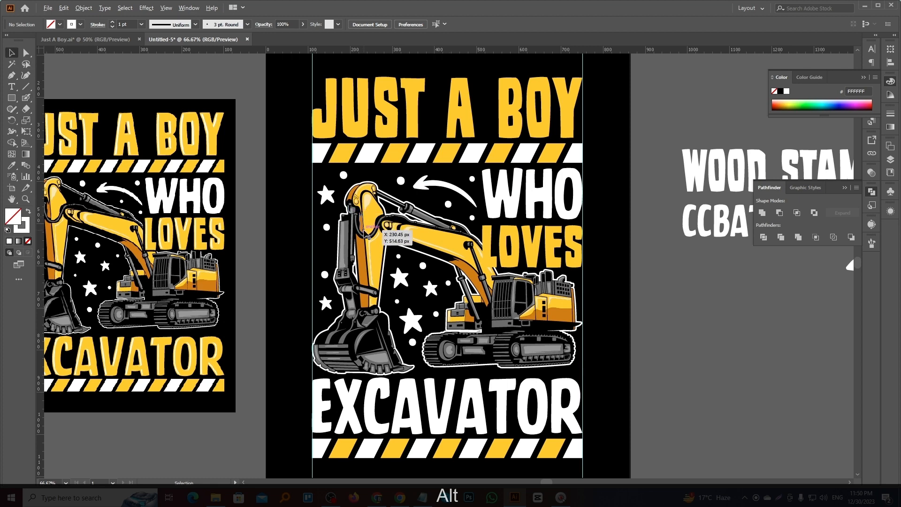
scroll(343, 150, "up", 2)
scroll(343, 150, "up", 1)
left_click_drag(342, 151, 338, 159)
- Enlarge the star beside the top of the boom to about 46 px wide and move it slightly down
left_click(301, 197)
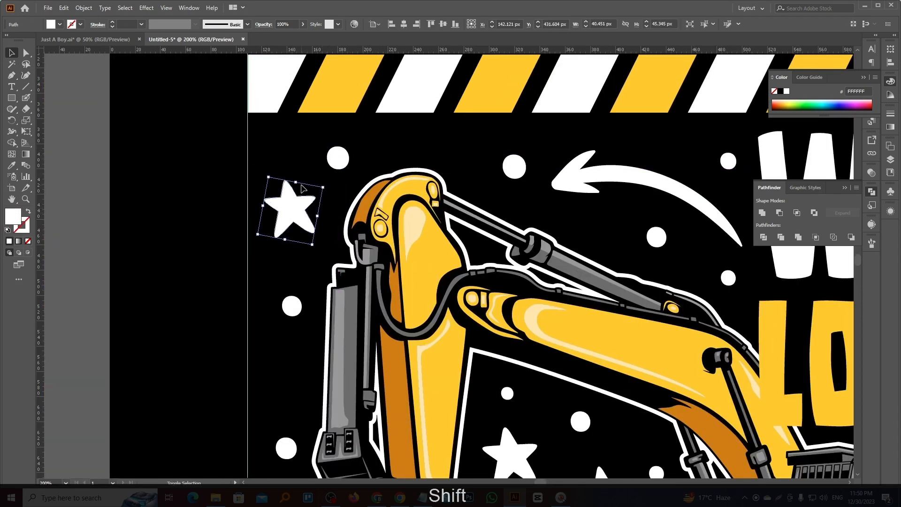
left_click_drag(297, 185, 298, 174)
left_click_drag(299, 204, 301, 212)
scroll(341, 178, "down", 3)
scroll(340, 178, "down", 1)
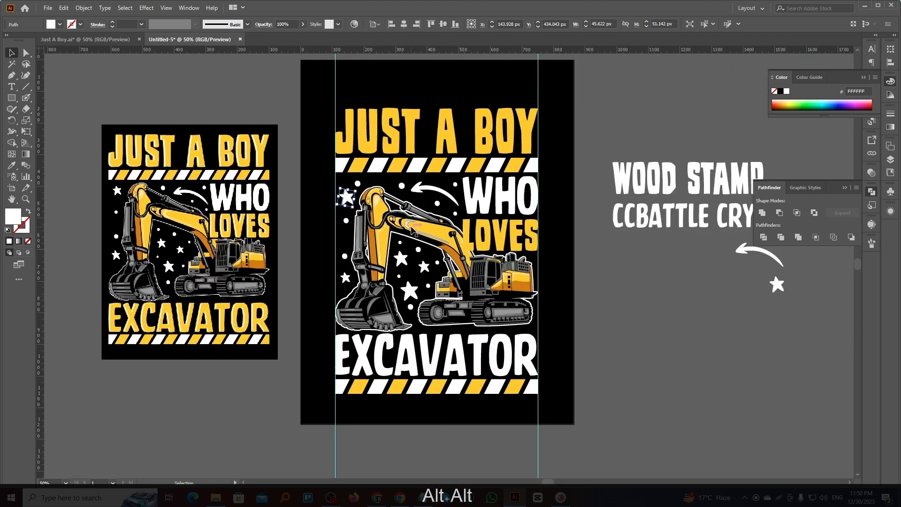
- Recolour the EXCAVATOR lettering with the yellow sampled from the word LOVES using the Eyedropper
left_click(461, 350)
scroll(478, 243, "up", 1)
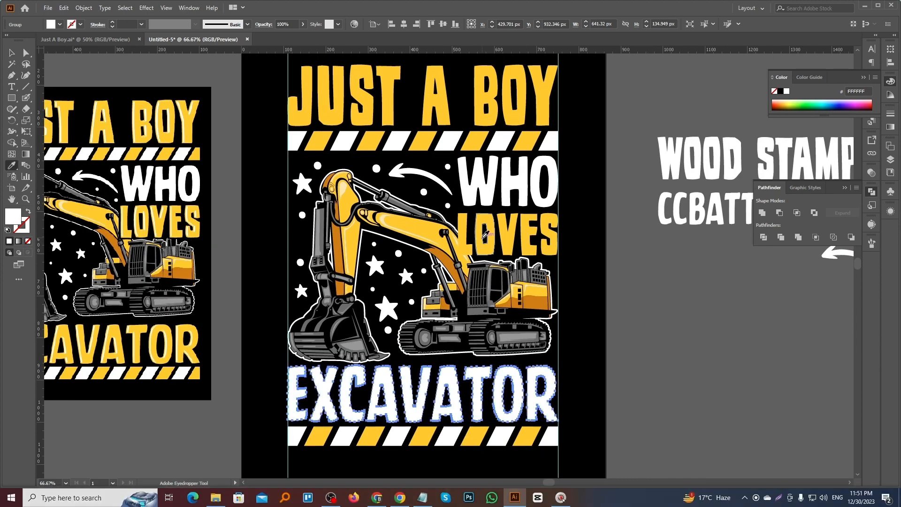
key("i")
left_click(483, 241)
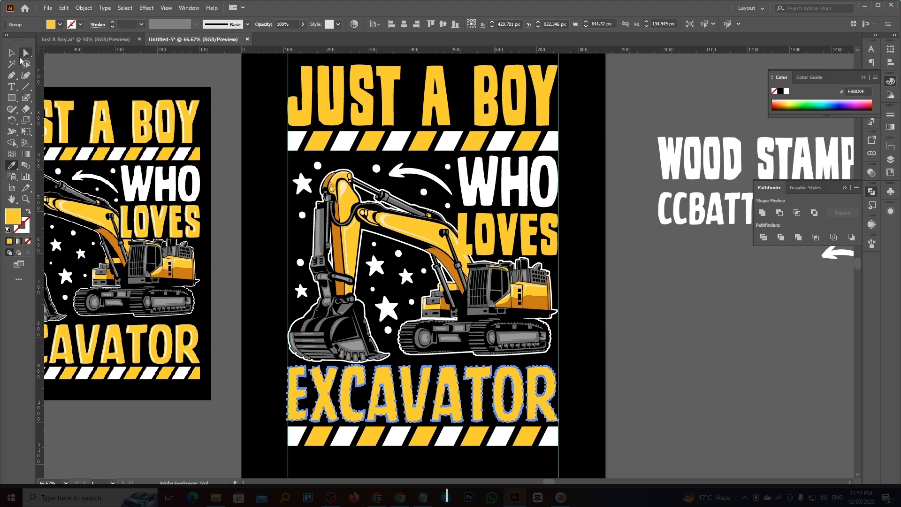
left_click(13, 54)
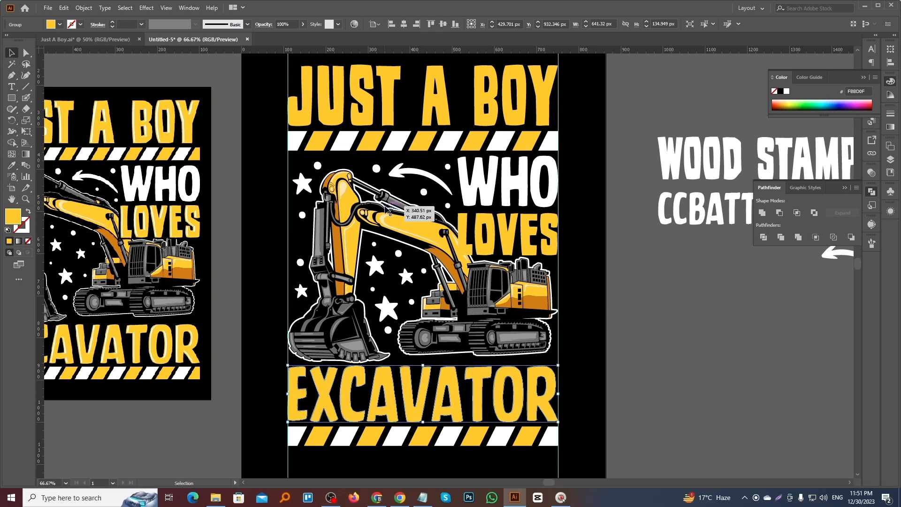
- Offset the outlines of the word LOVES outward by 5 px with round joins
left_click(496, 229)
scroll(485, 231, "up", 2)
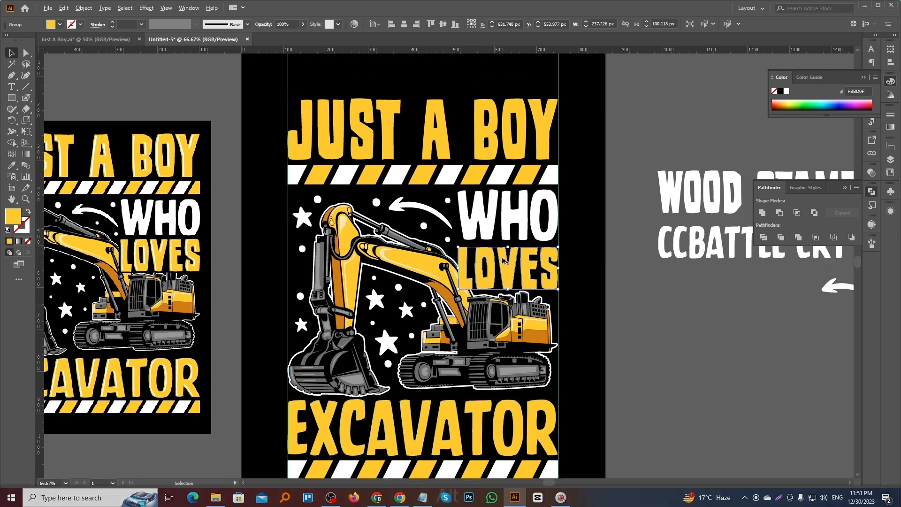
scroll(504, 259, "up", 3)
left_click(83, 8)
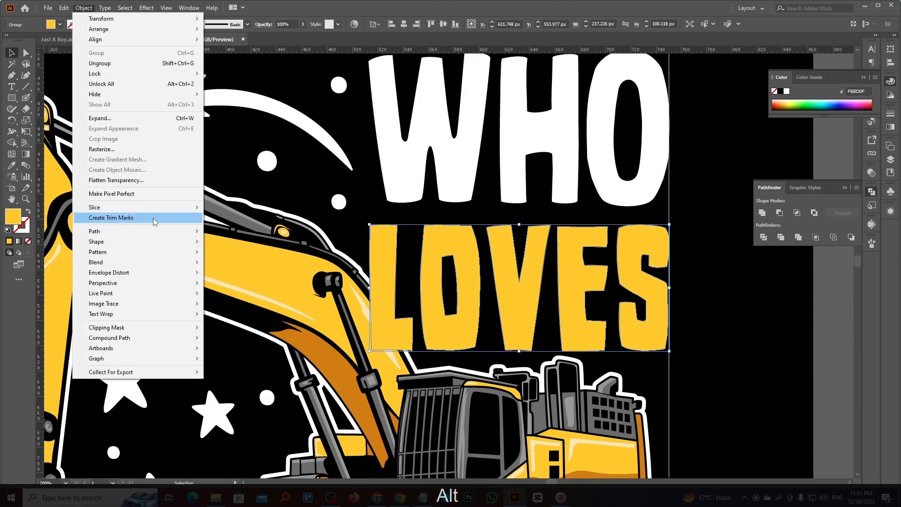
mouse_move(133, 233)
left_click(246, 265)
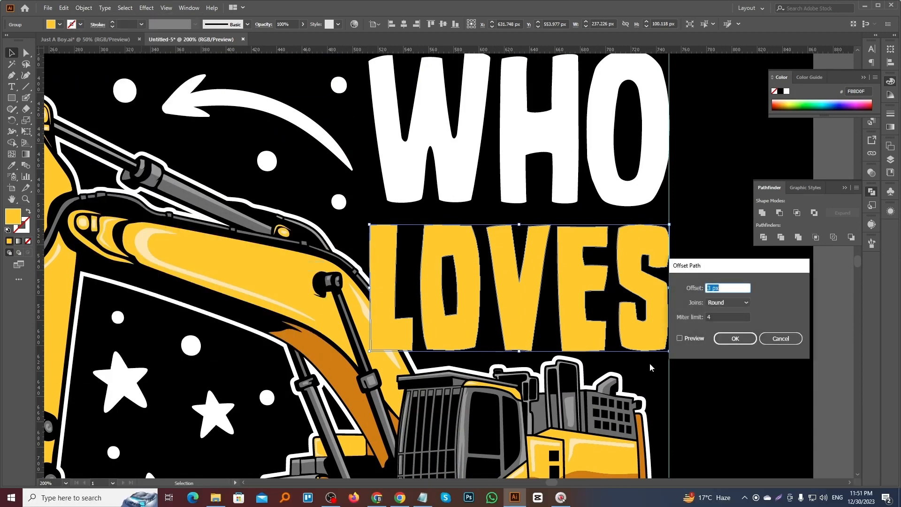
left_click(680, 339)
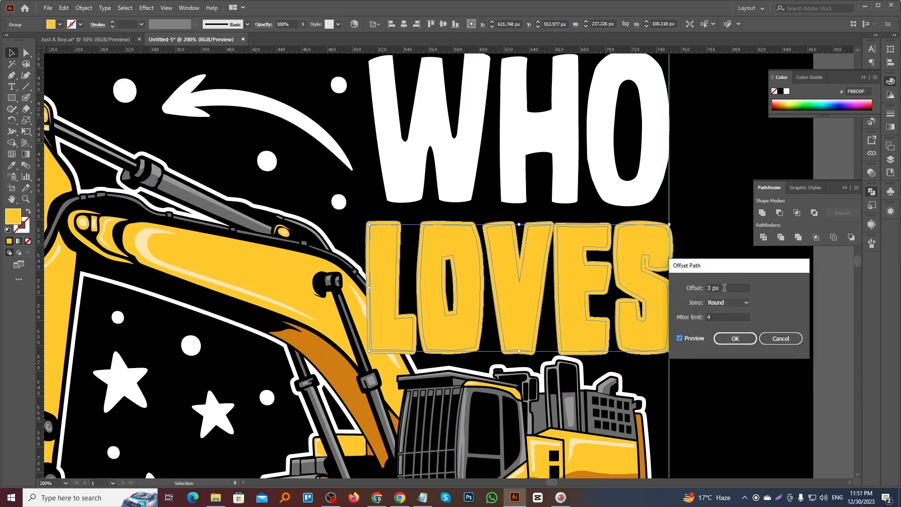
key("Up")
key("Up")
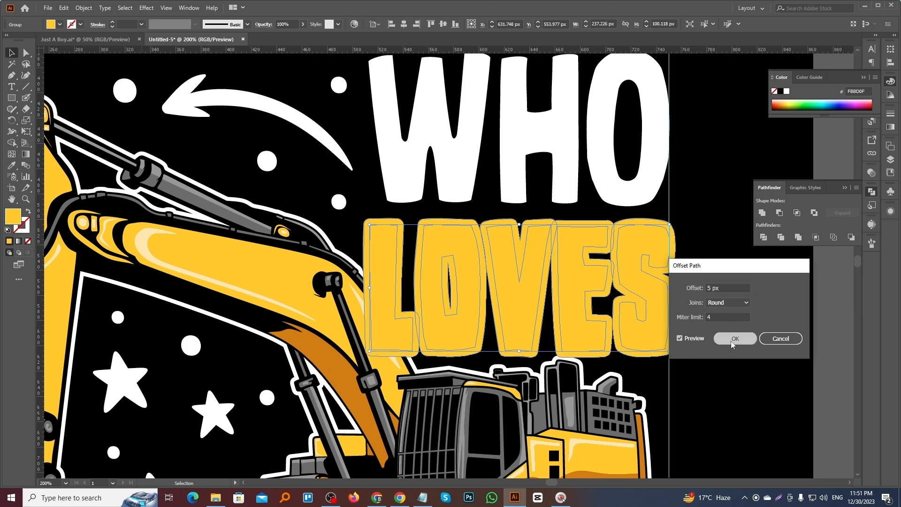
left_click(735, 338)
- Unite the LOVES offset into a single shape, fill it black and cut it to the clipboard
left_click(762, 213)
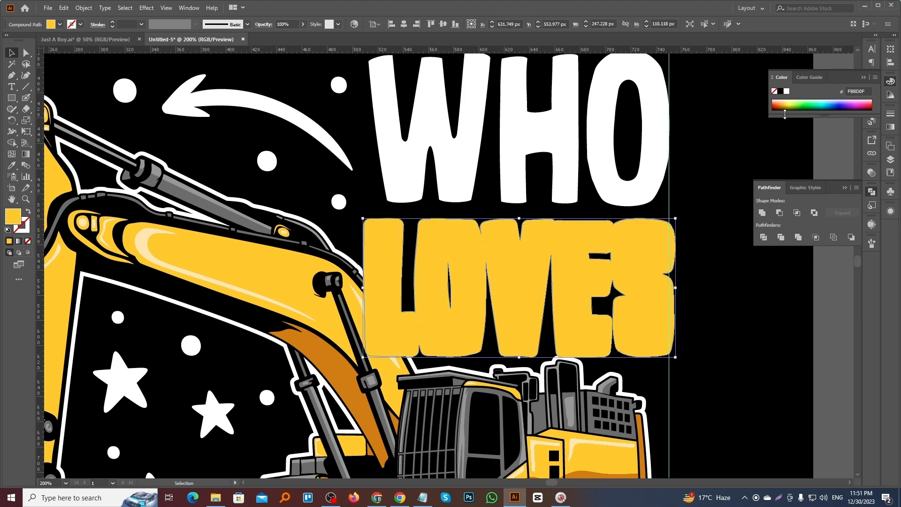
left_click(781, 91)
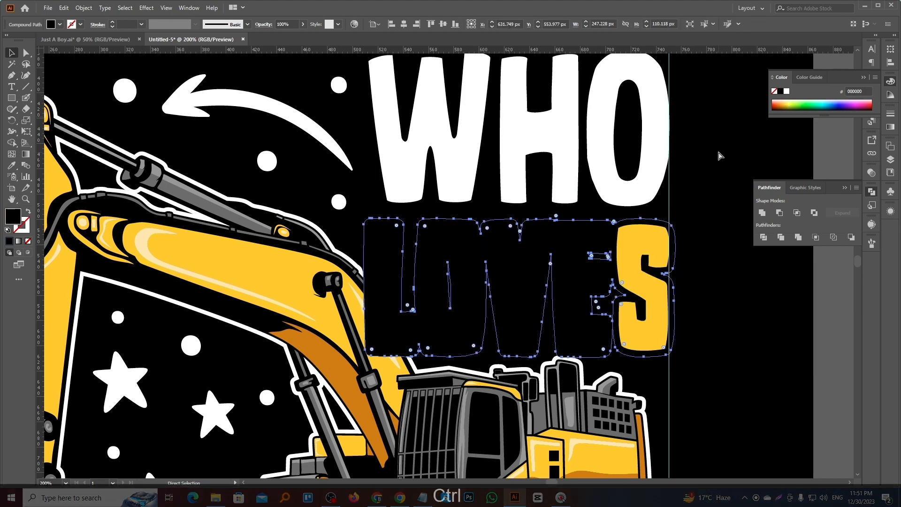
key("ctrl+x")
- Give the excavator artwork an unclipped opacity mask containing the cut black LOVES shape pasted in place, then return to normal artwork editing
left_click(598, 407)
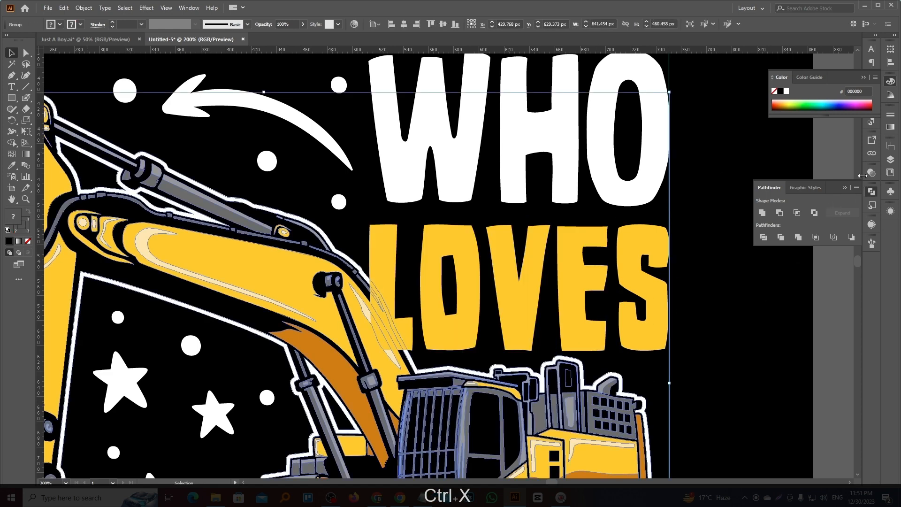
left_click(872, 173)
left_click(840, 198)
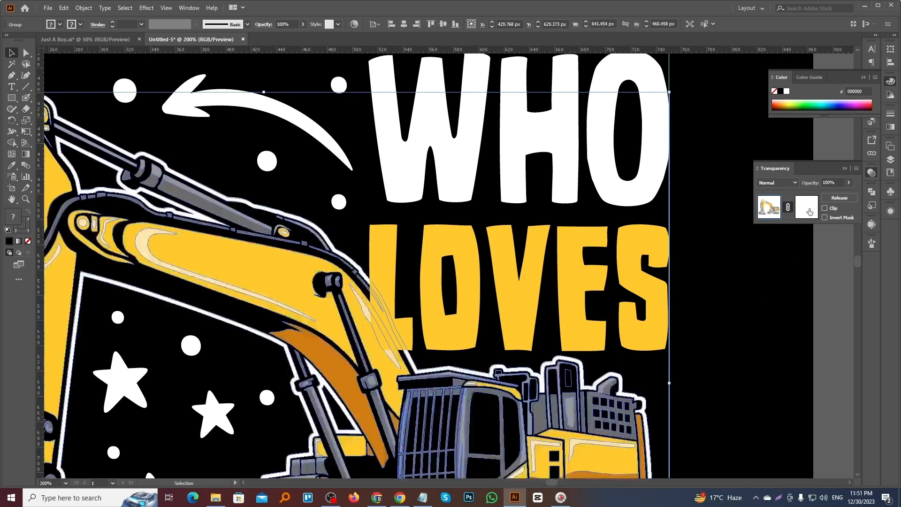
left_click(808, 209)
key("ctrl+f")
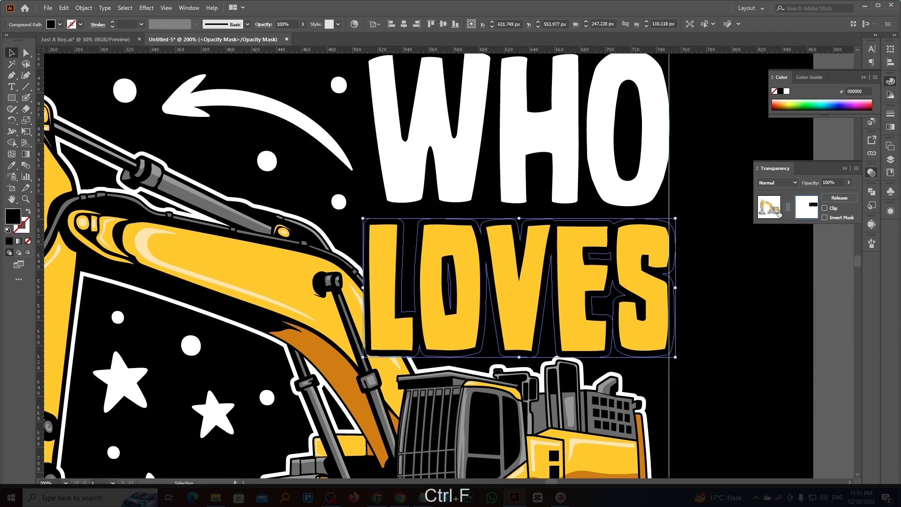
left_click(777, 211)
left_click(736, 273)
scroll(523, 268, "down", 3)
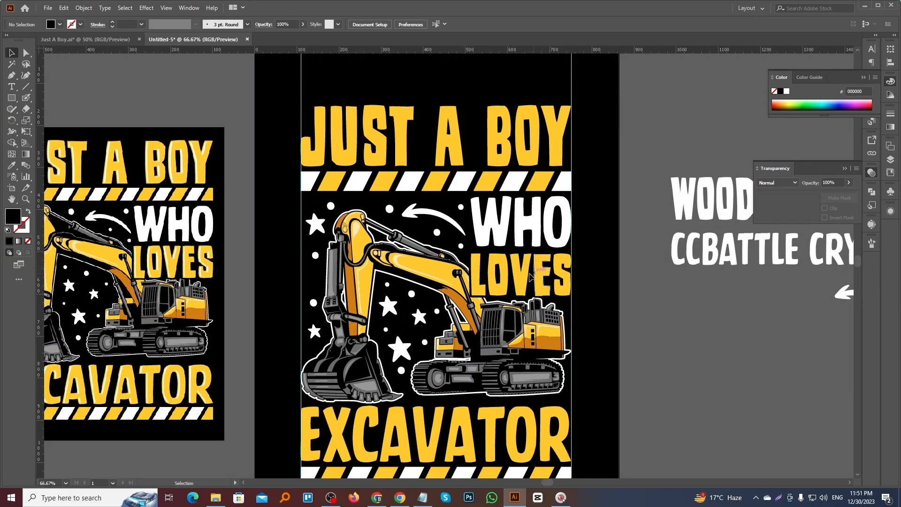
- Create an inset of the JUST A BOY lettering with a -4 px path offset and miter joins, and group it
scroll(527, 268, "up", 2)
left_click(505, 208)
scroll(505, 208, "up", 2)
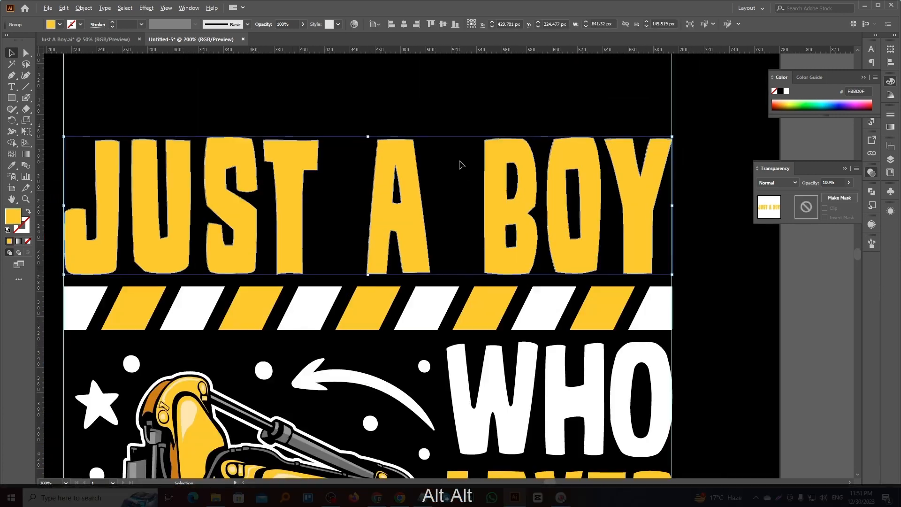
scroll(528, 218, "down", 1)
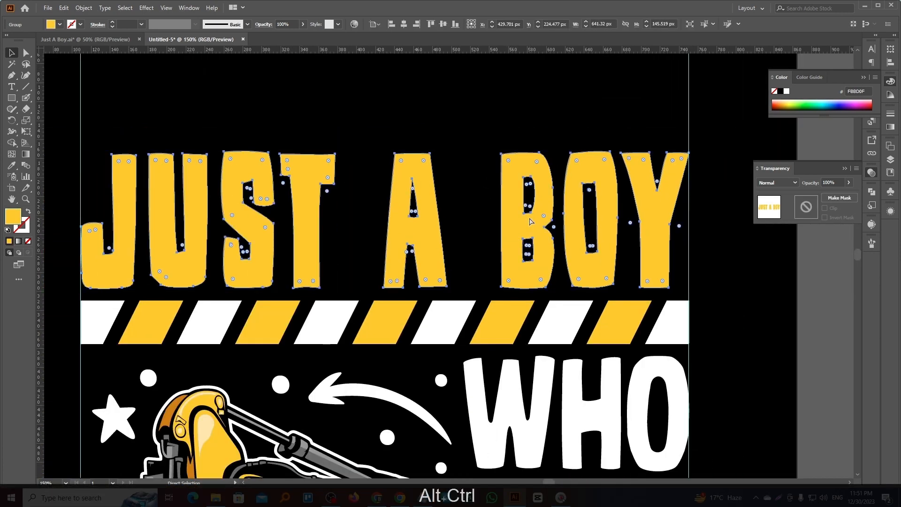
left_click(83, 9)
mouse_move(119, 233)
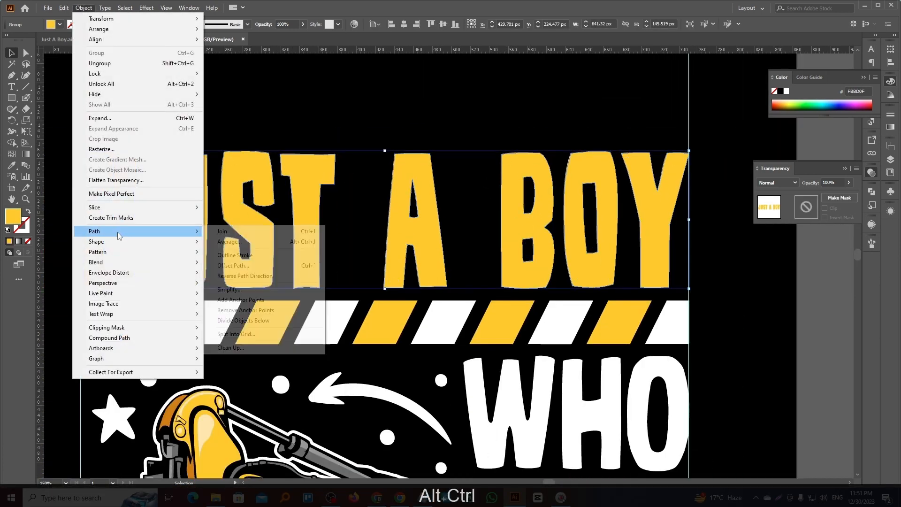
left_click(298, 264)
left_click(691, 340)
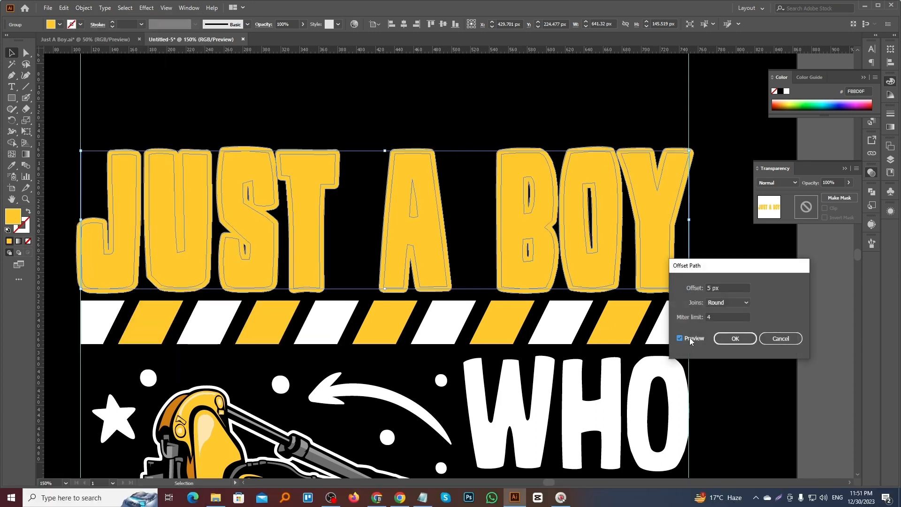
left_click(733, 303)
left_click(727, 311)
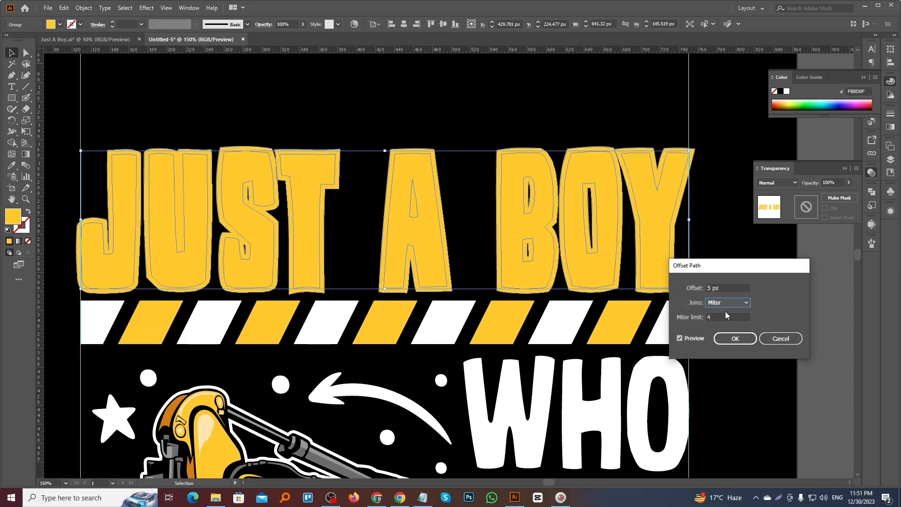
left_click(732, 287)
scroll(732, 288, "down", 10)
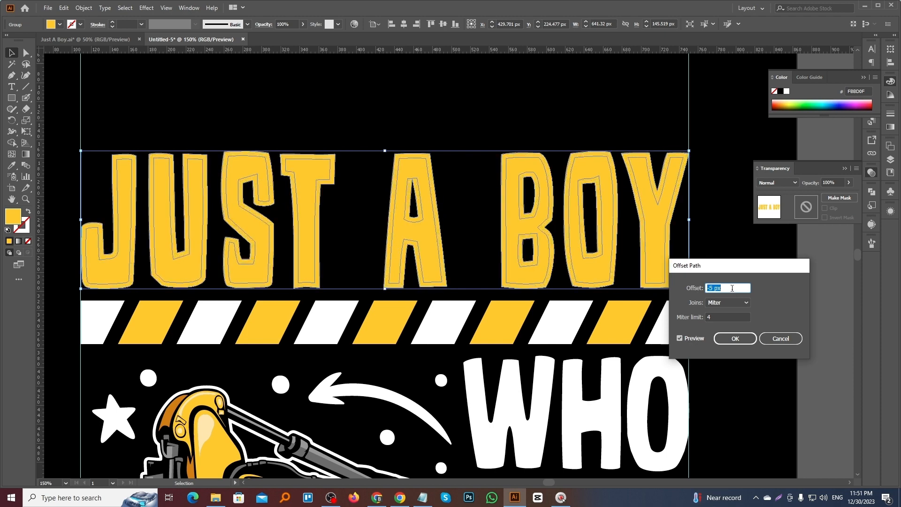
scroll(732, 288, "up", 1)
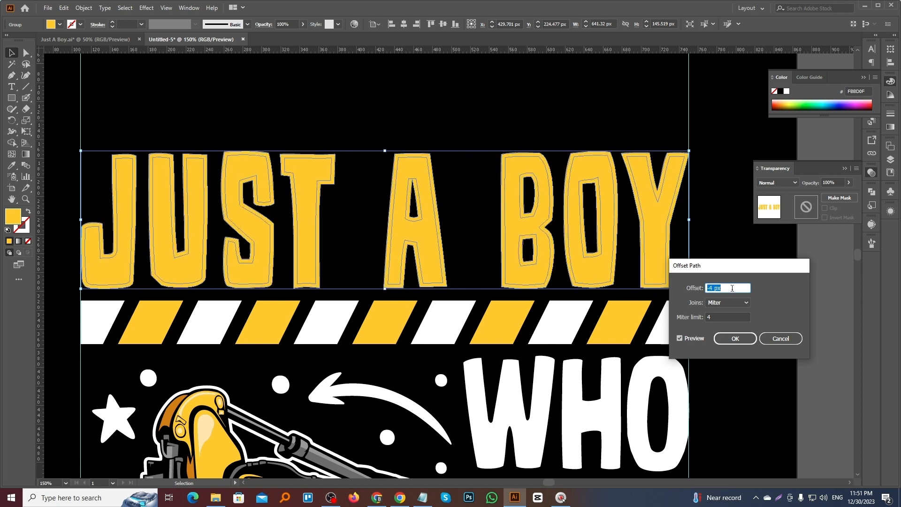
left_click(736, 338)
key("ctrl+g")
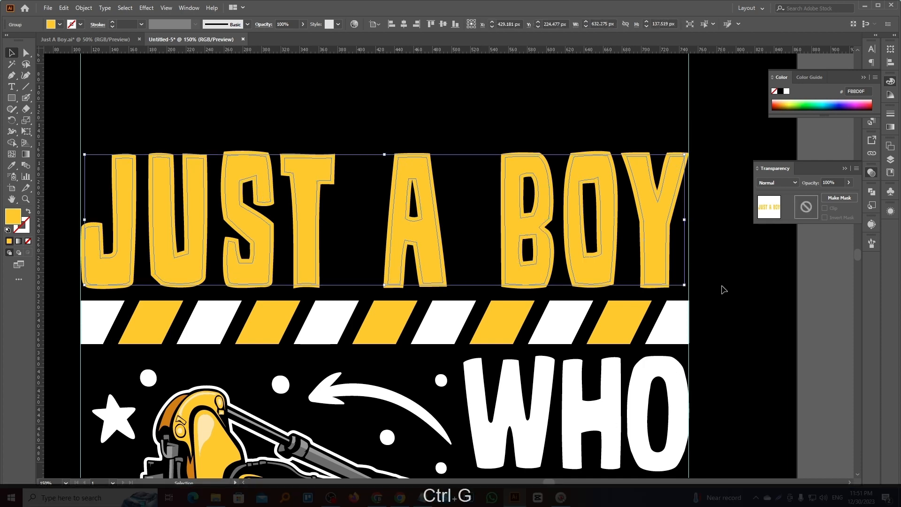
- Cut the inset group and paste it in place in front of the JUST A BOY lettering
key("ctrl+x")
left_click(614, 272)
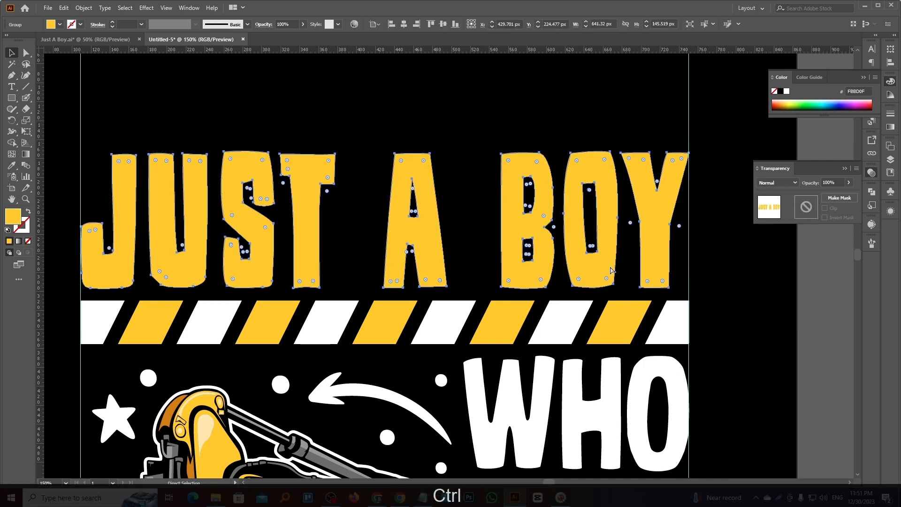
key("ctrl+f")
scroll(606, 253, "up", 1)
- Paste a copy of the inset lettering behind it, fill the copy white and shift it 2 px left
key("ctrl+c")
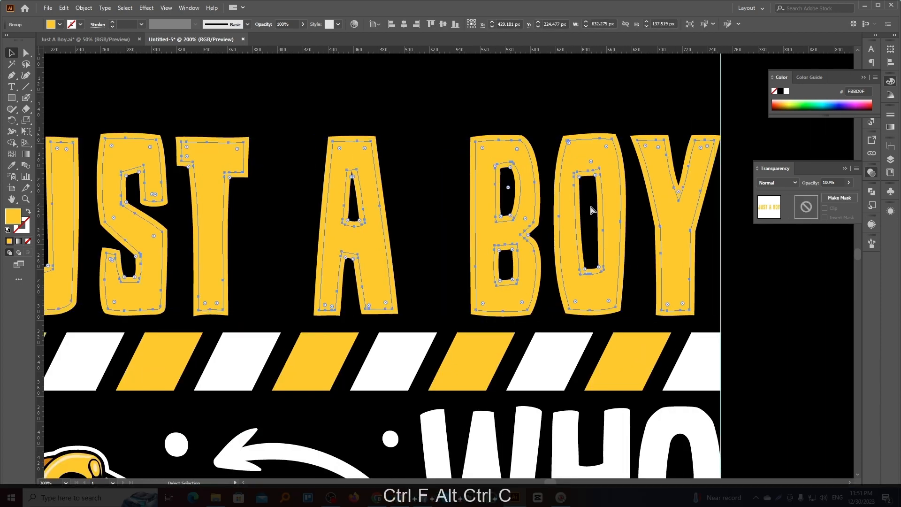
key("ctrl+b")
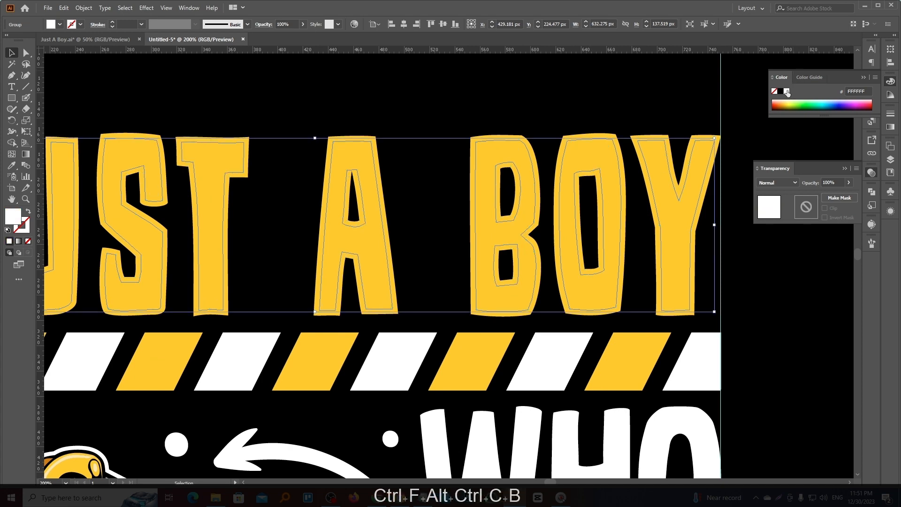
key("Left")
key("Left")
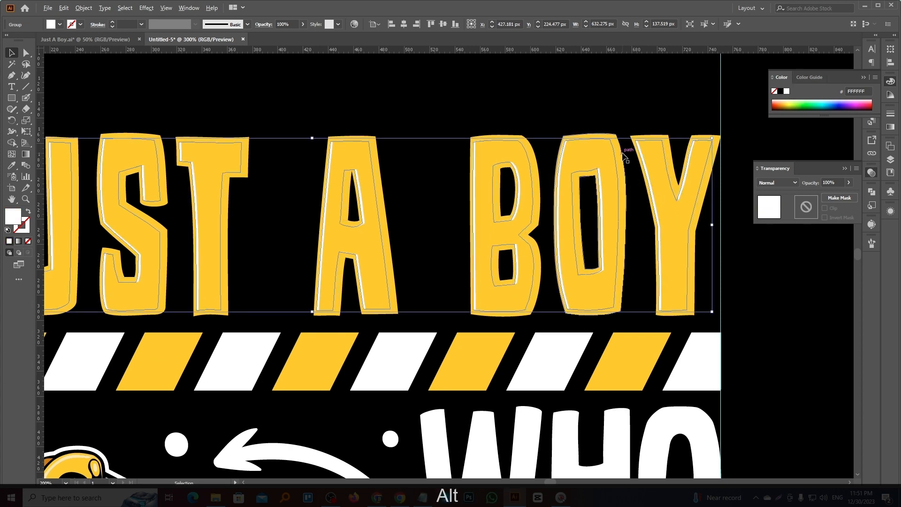
- Shift the base yellow JUST A BOY lettering 3 px left and the white highlight copy another 2 px left
scroll(620, 147, "up", 2)
left_click(616, 149)
key("Left")
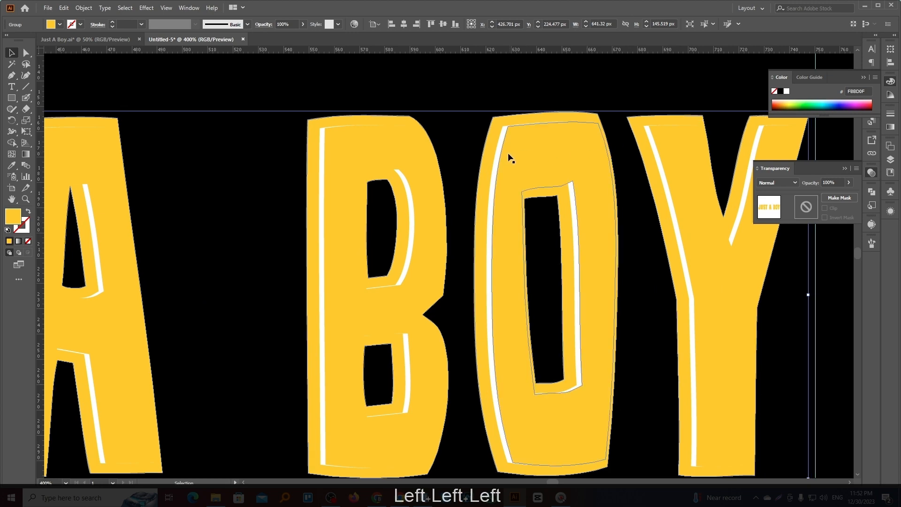
left_click(496, 161)
key("Left")
key("Left")
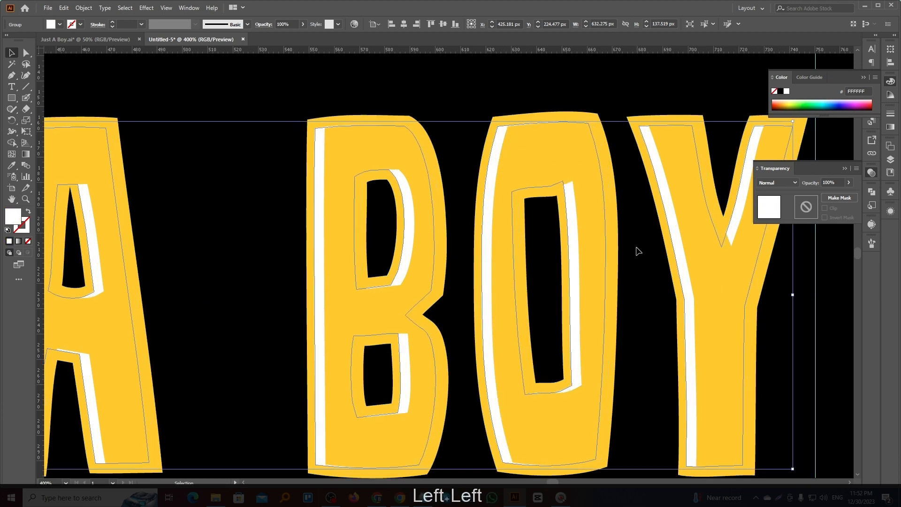
- Group all layers of the JUST A BOY lettering and move the group 3 px right, back to the guide
left_click(636, 250)
scroll(578, 217, "down", 1)
left_click_drag(539, 132, 598, 241)
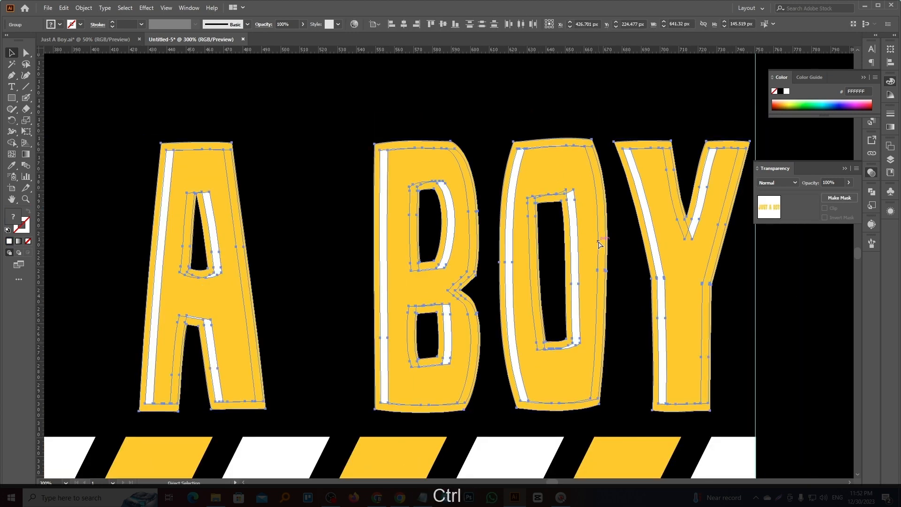
key("ctrl+g")
key("Right")
key("Right")
key("Right")
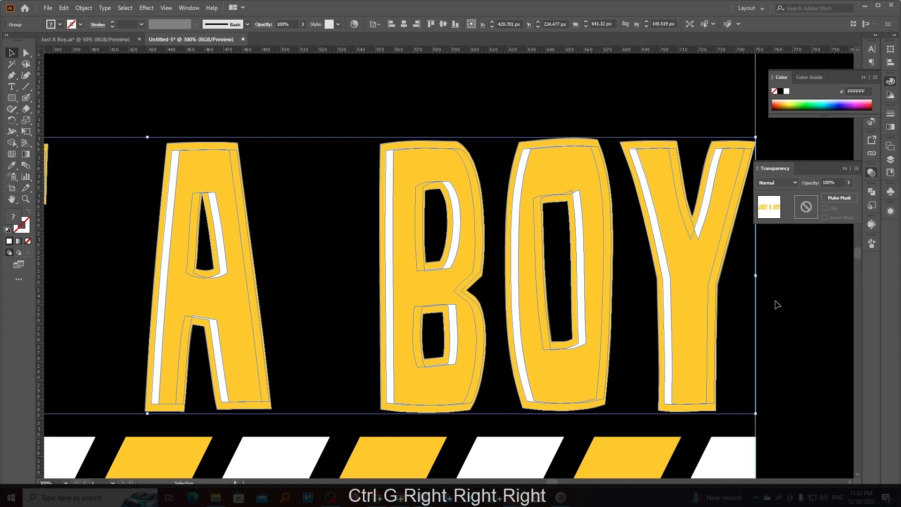
scroll(477, 203, "down", 3)
left_click(597, 304)
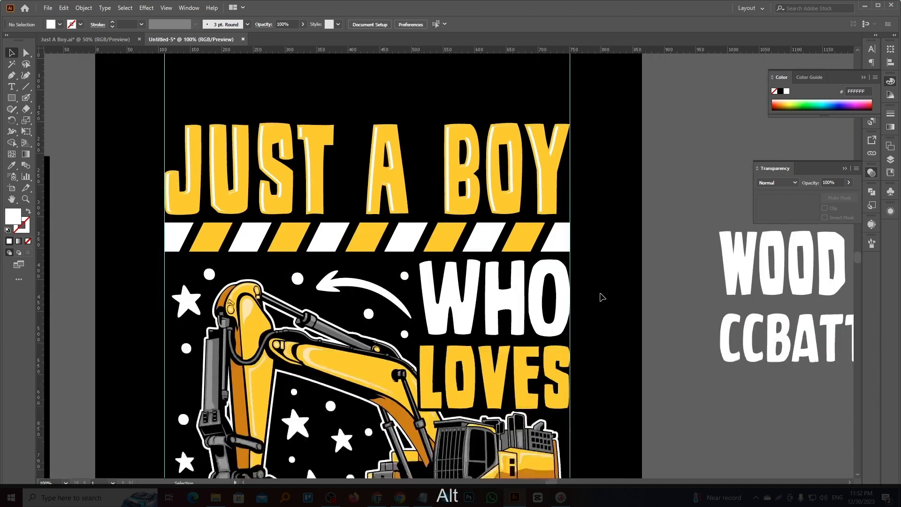
- Create an inset of the word LOVES with a -4 px path offset and miter joins, and group it
scroll(598, 298, "down", 1)
scroll(535, 352, "up", 2)
left_click(535, 351)
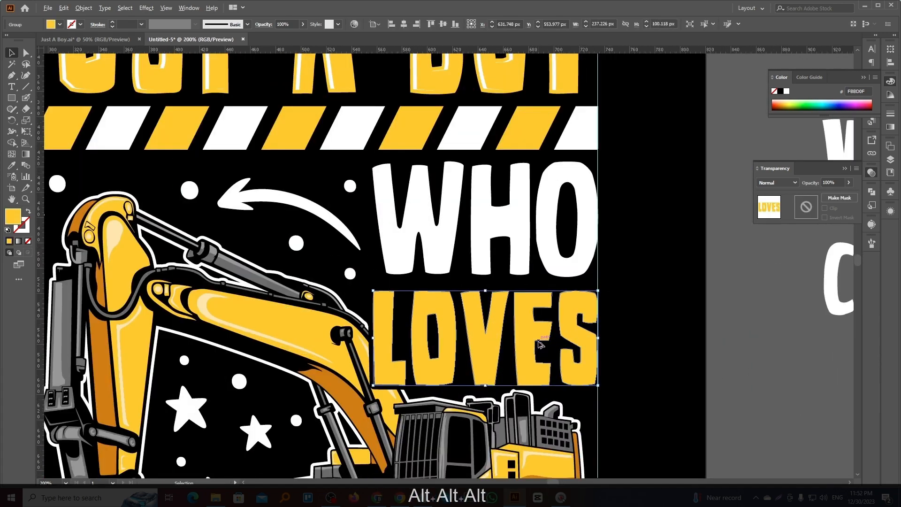
scroll(535, 351, "up", 1)
key("ctrl+grave")
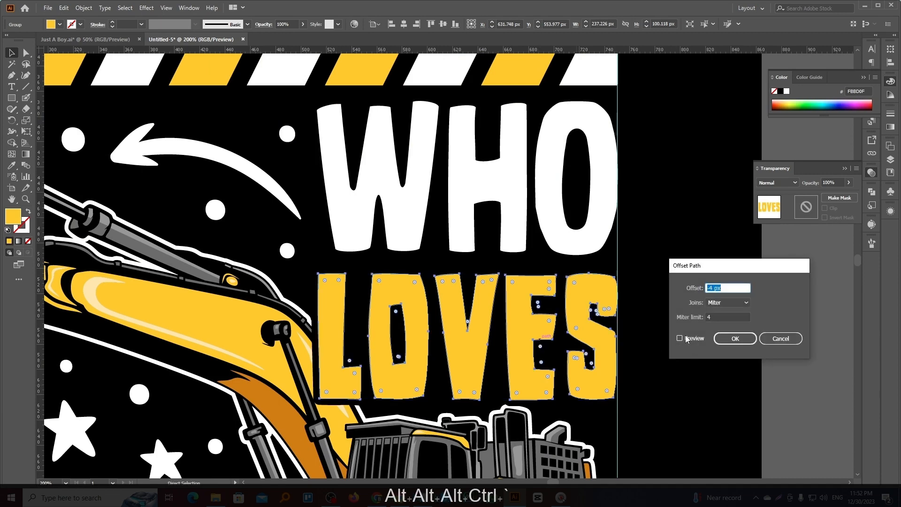
left_click(681, 339)
left_click(735, 338)
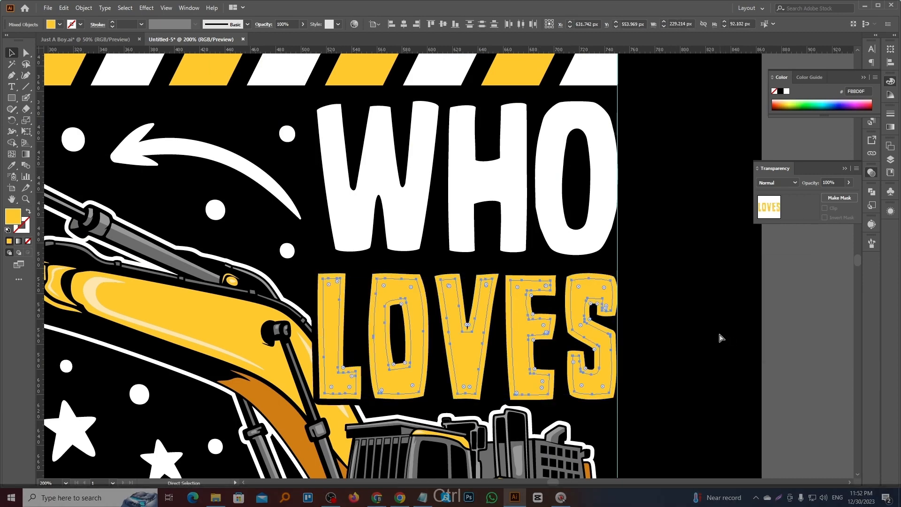
key("ctrl+g")
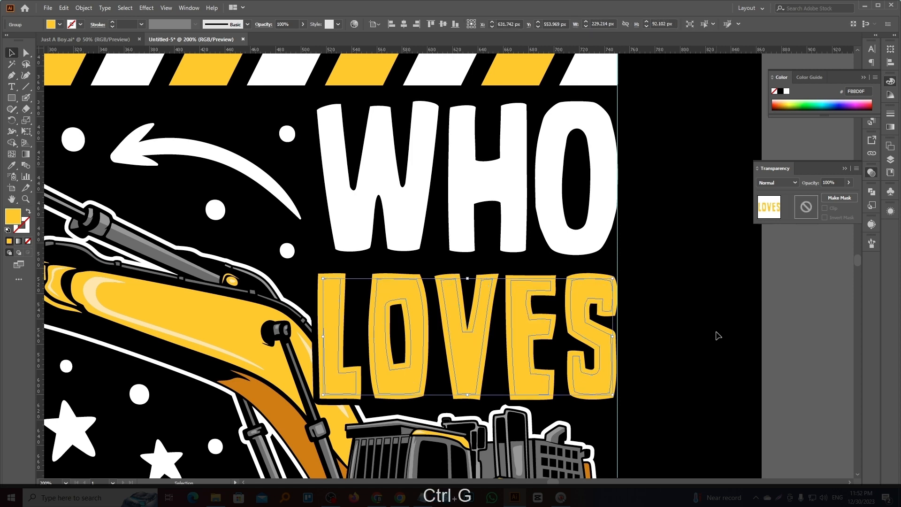
- Cut the LOVES inset group and paste it in place directly in front of the yellow LOVES lettering
key("ctrl+x")
left_click(536, 350)
key("ctrl")
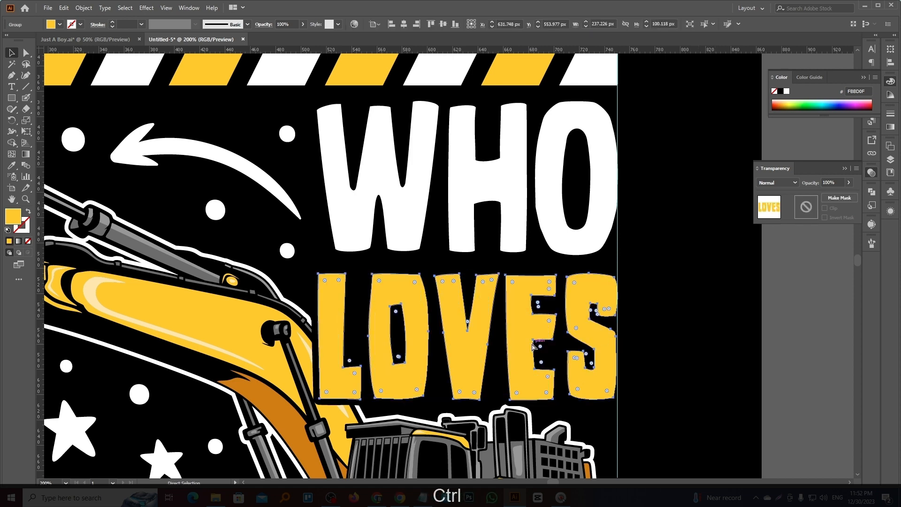
key("ctrl+f")
- Paste a copy of the LOVES inset behind it, fill the copy white and shift it 2 px left
key("ctrl+c")
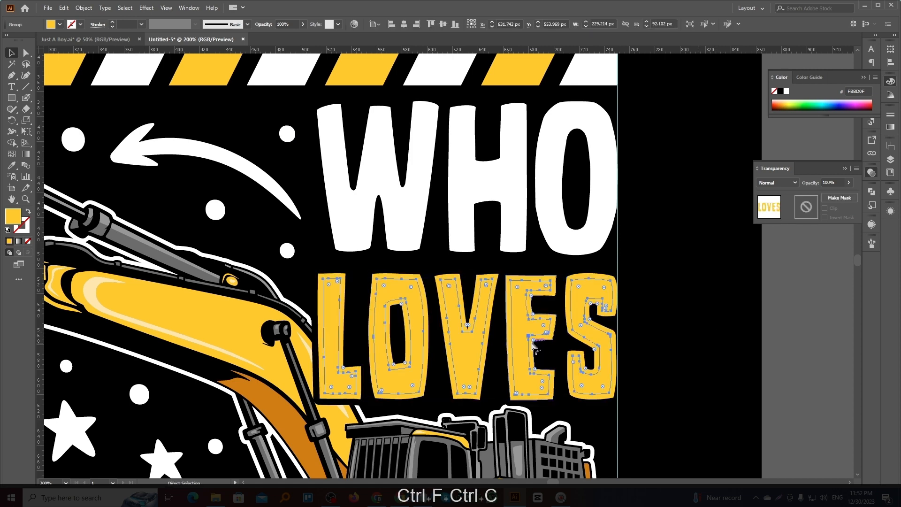
key("ctrl+b")
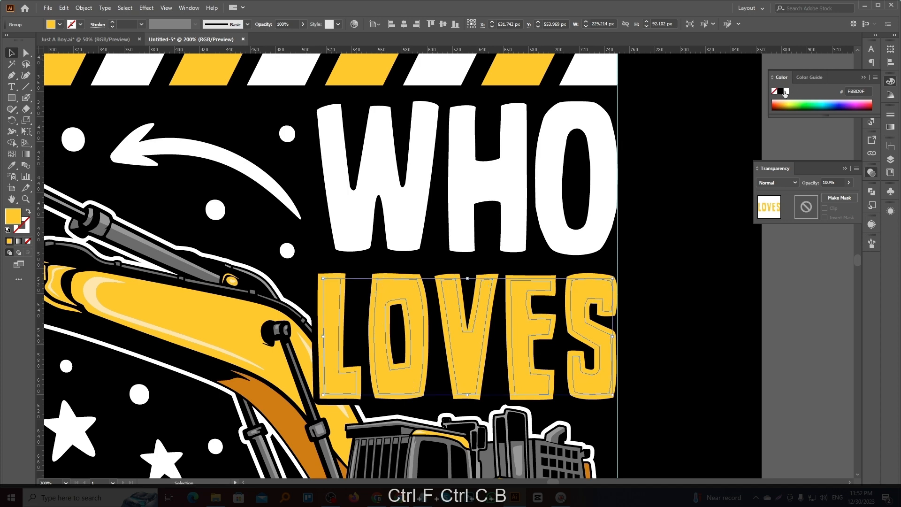
left_click(787, 91)
scroll(450, 345, "up", 1)
key("Left")
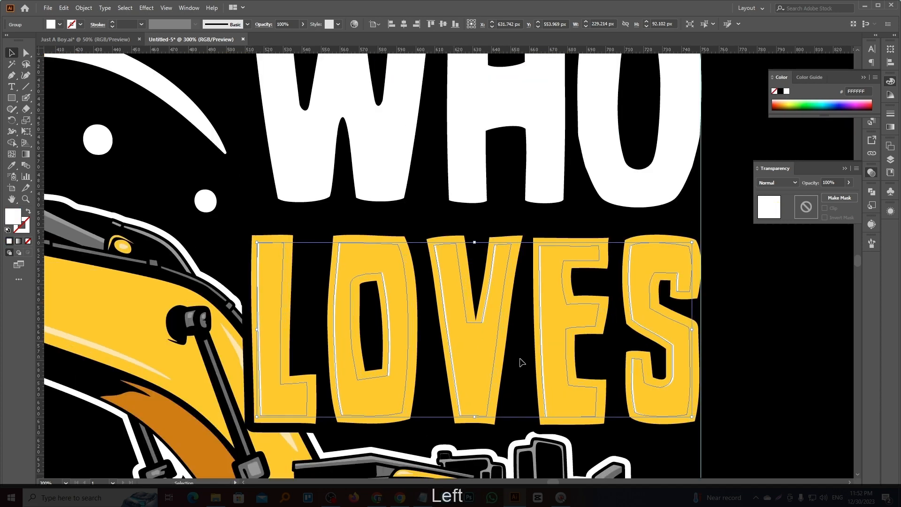
key("Left")
- Shift the base yellow LOVES lettering 3 px left and its white highlight copy another 2 px left
left_click(465, 243)
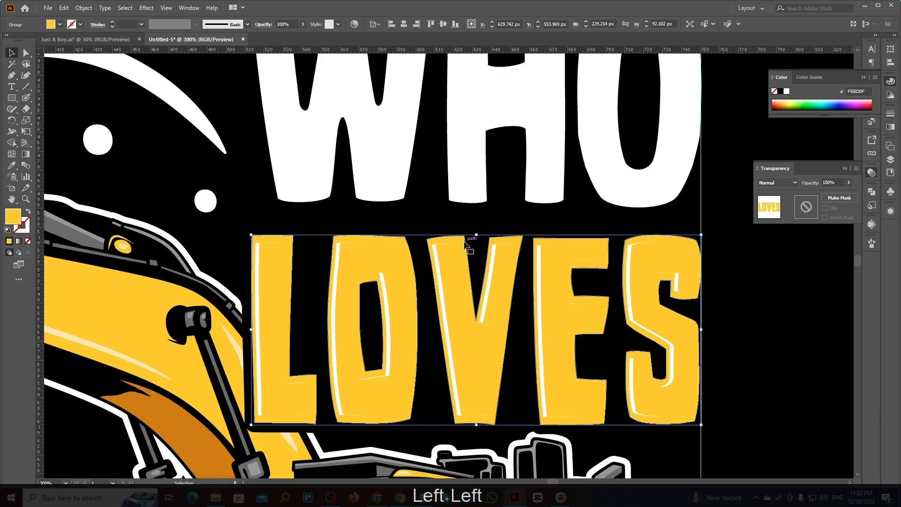
key("Left")
key("Left")
key("Left")
key("Left")
key("Left")
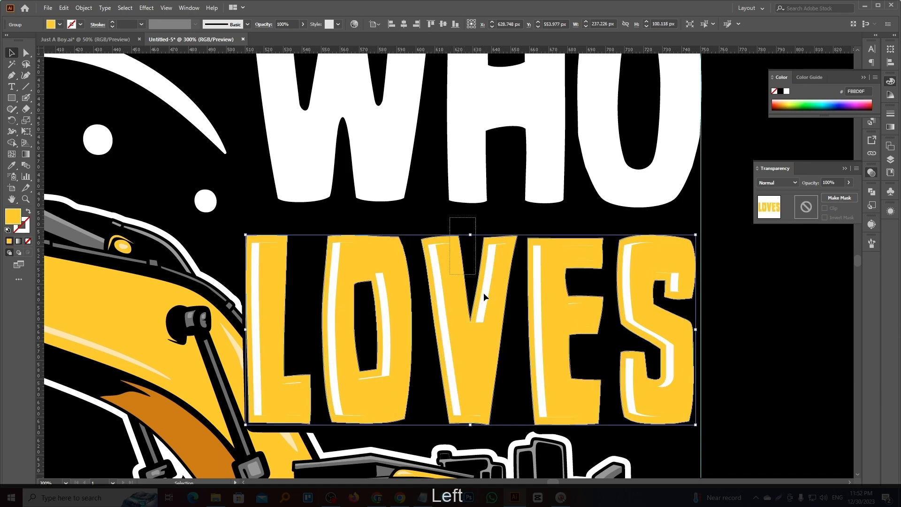
- Group all layers of the LOVES lettering and move the group 3 px right, back to the guide
key("ctrl+g")
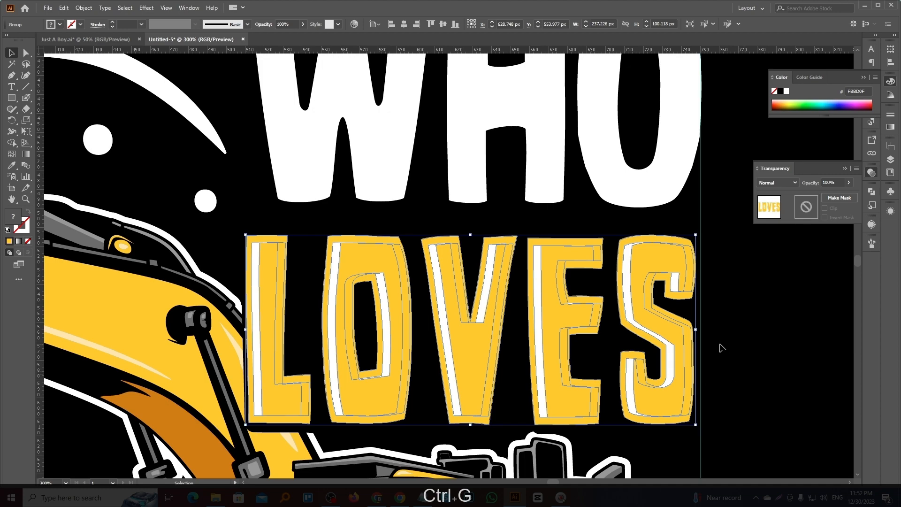
scroll(723, 350, "up", 2)
key("Right")
key("Right")
key("Right")
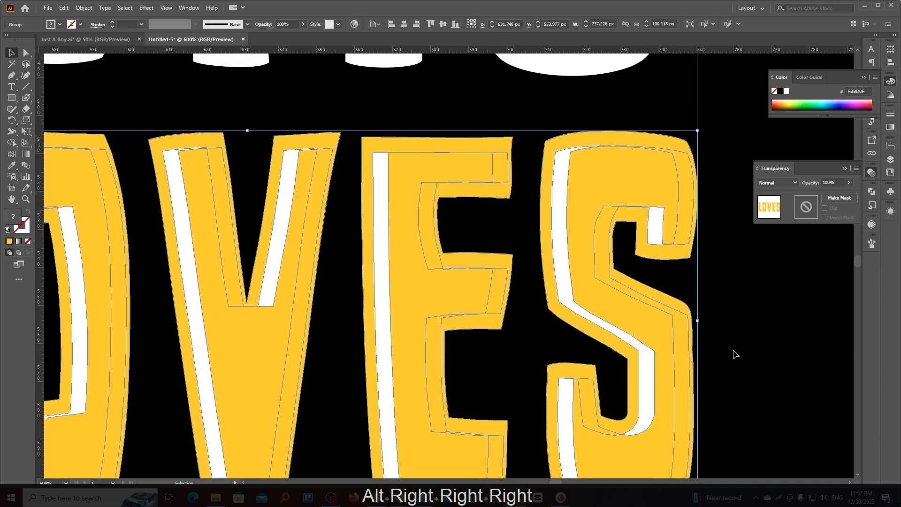
left_click(704, 338)
- Create an inset of the word EXCAVATOR with a -4 px path offset and miter joins, and group it
scroll(581, 277, "down", 3)
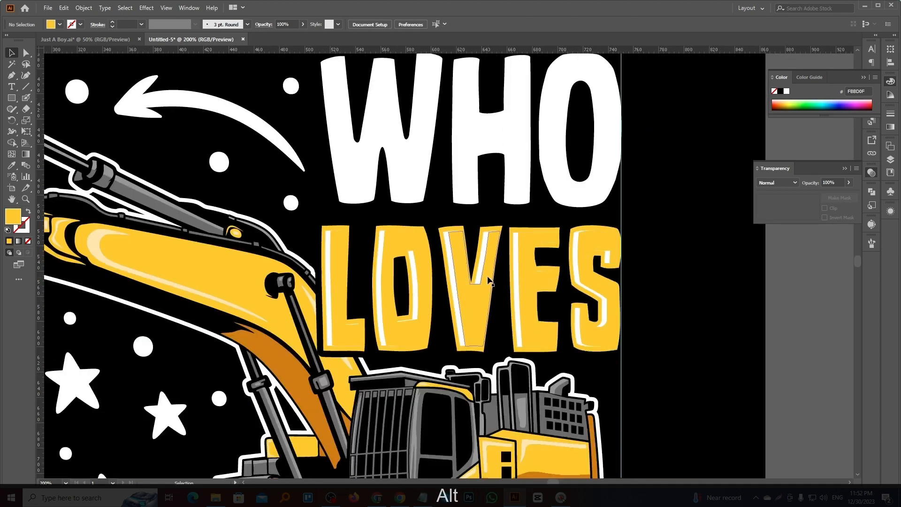
scroll(488, 280, "down", 3)
scroll(440, 366, "down", 3)
left_click(441, 376)
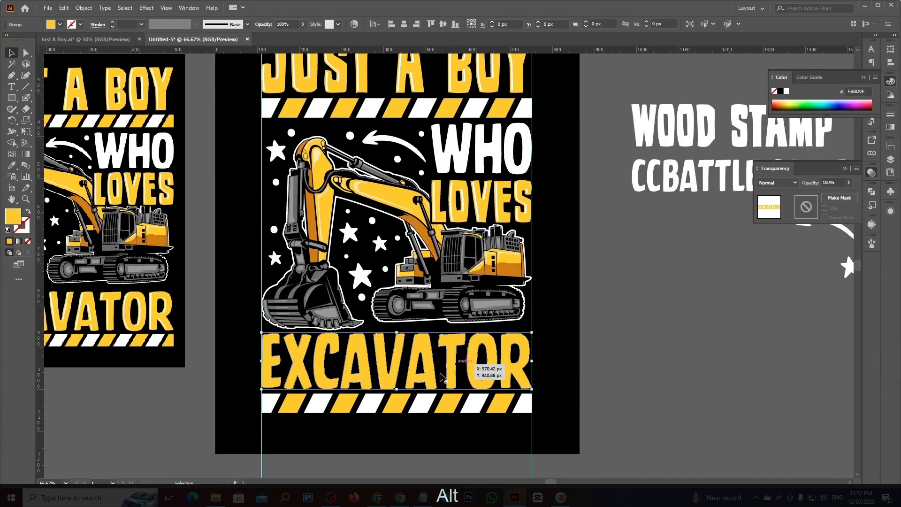
scroll(442, 375, "up", 2)
key("ctrl+alt+grave")
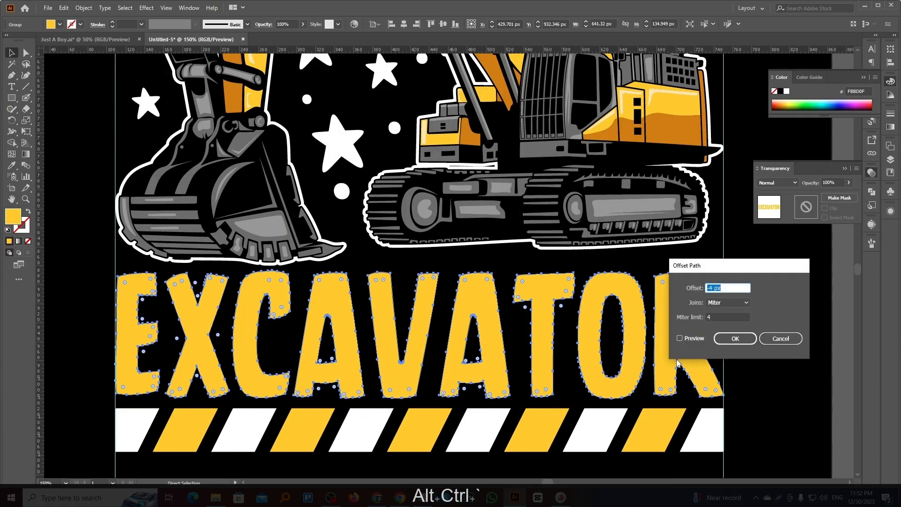
left_click(683, 341)
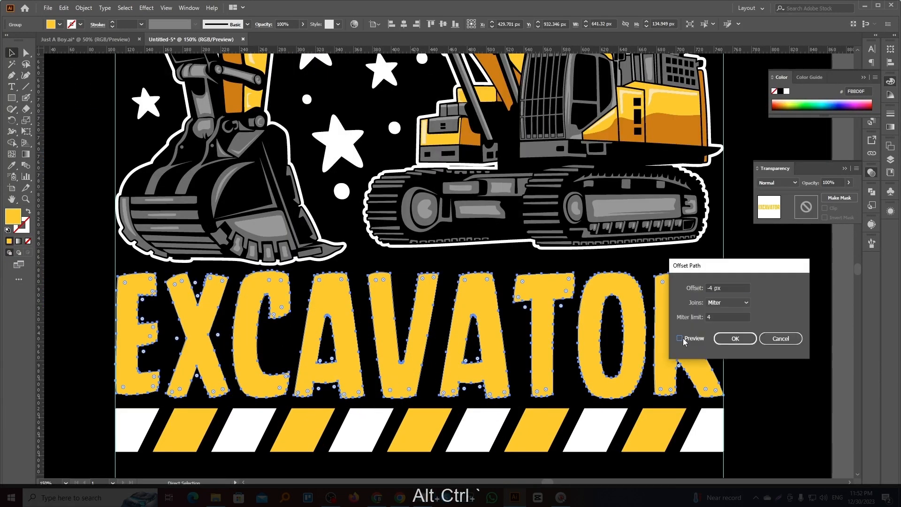
left_click(735, 339)
scroll(740, 357, "up", 1)
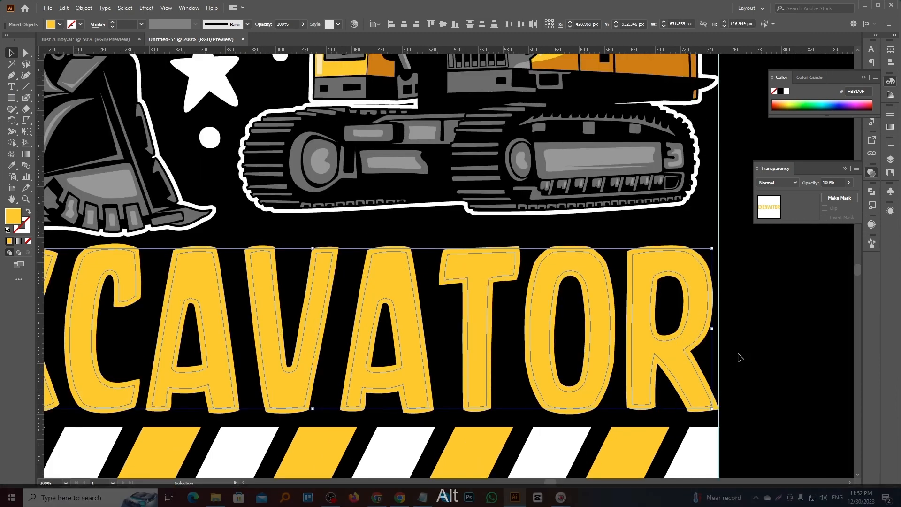
key("ctrl+alt+g")
- Cut the EXCAVATOR inset group and paste it in place directly in front of the yellow EXCAVATOR lettering
key("ctrl+x")
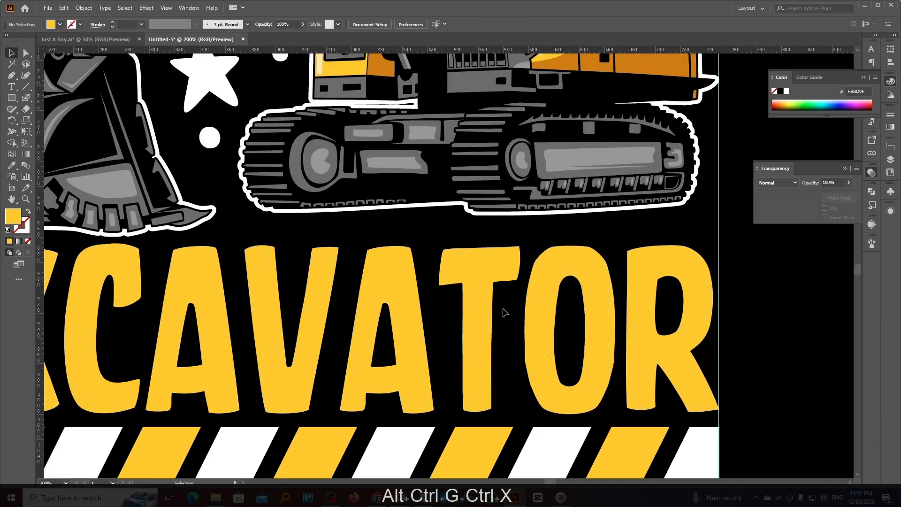
left_click(471, 280, "ctrl")
key("ctrl+f")
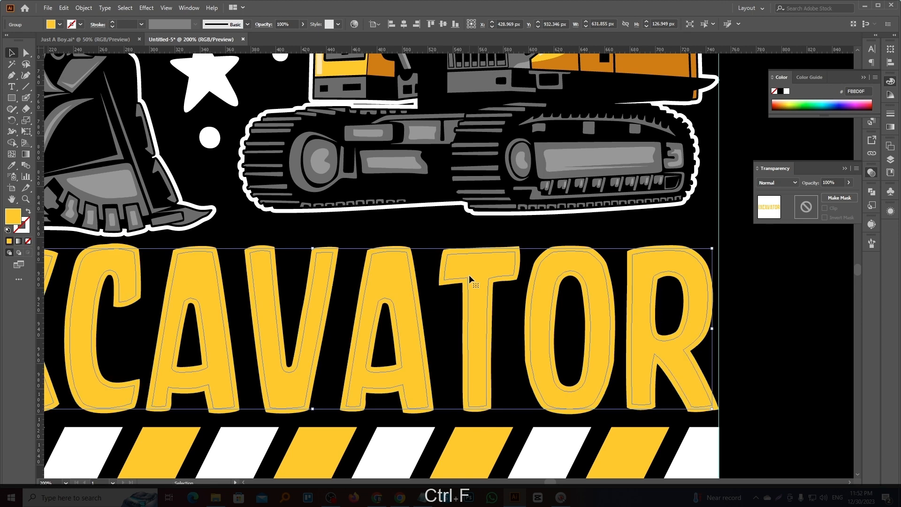
- Paste a copy of the EXCAVATOR inset behind it, fill the copy white and shift it 2 px left
key("ctrl+c")
key("ctrl+b")
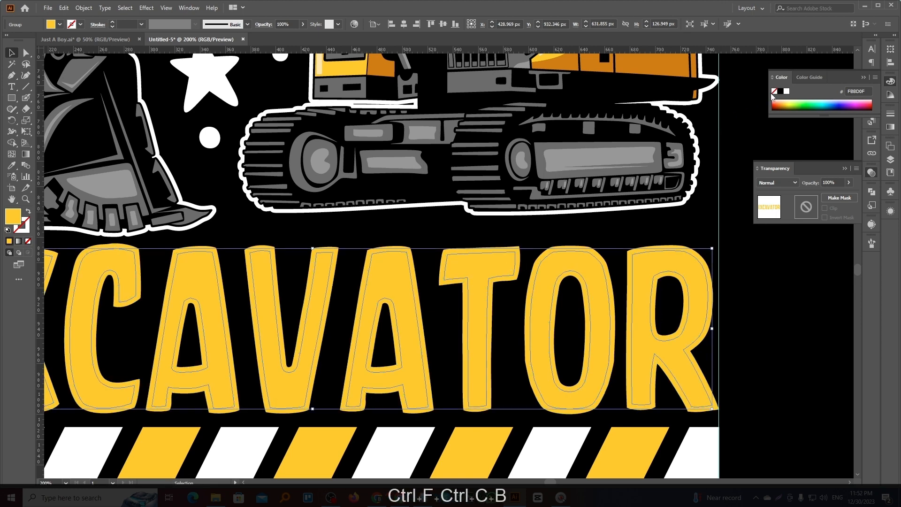
left_click(787, 92)
key("Left")
key("Left")
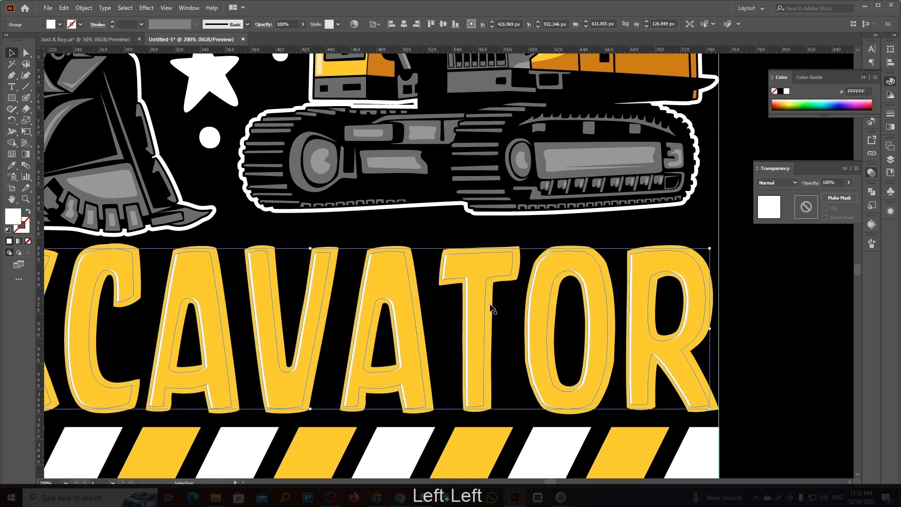
- Shift the base yellow EXCAVATOR lettering 3 px left and its white highlight copy another 2 px left
scroll(459, 297, "up", 1)
left_click(464, 287)
key("Left")
key("Left")
key("Left")
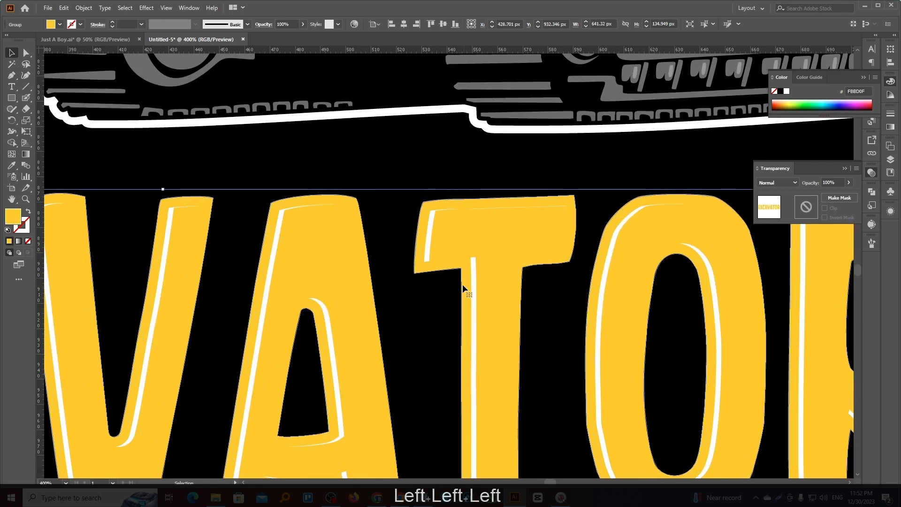
left_click(428, 246)
key("Left")
key("Left")
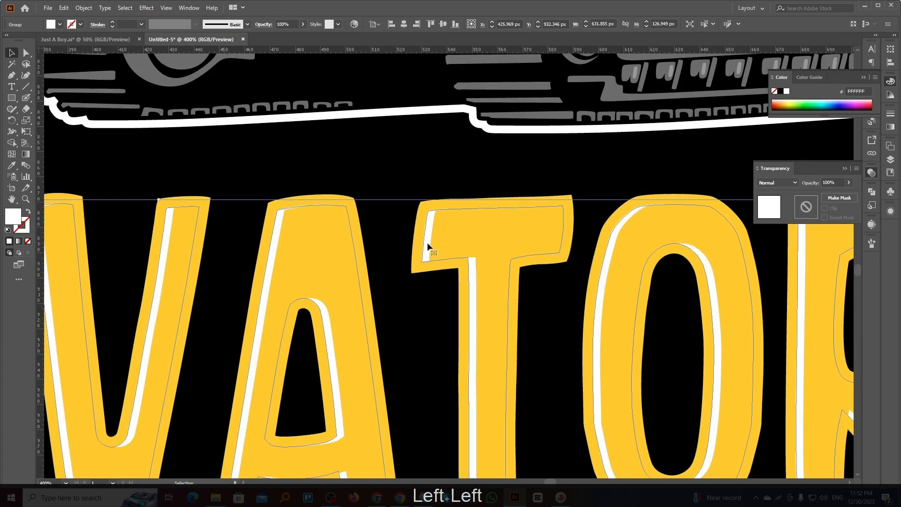
- Group all layers of the EXCAVATOR lettering and move the group 3 px right, back to the guide
left_click(545, 318)
scroll(484, 315, "down", 2)
left_click(538, 359)
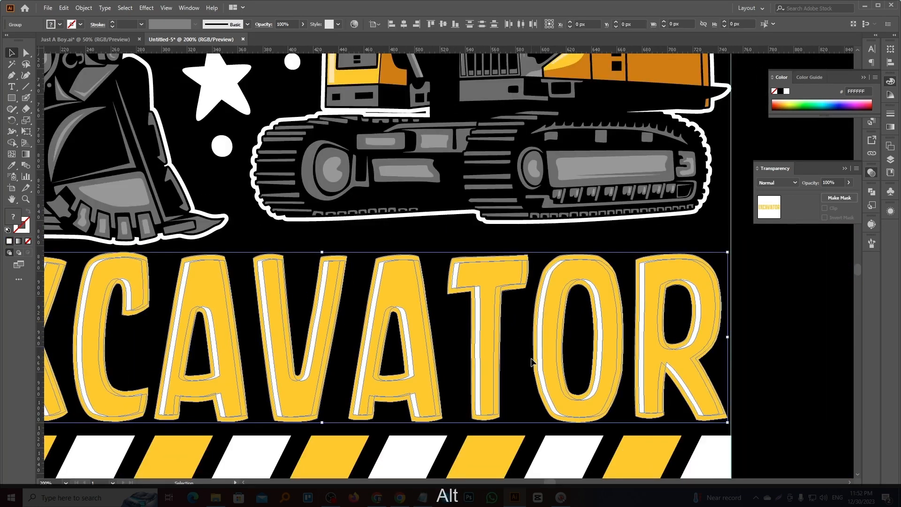
key("ctrl+g")
key("Right")
key("Right")
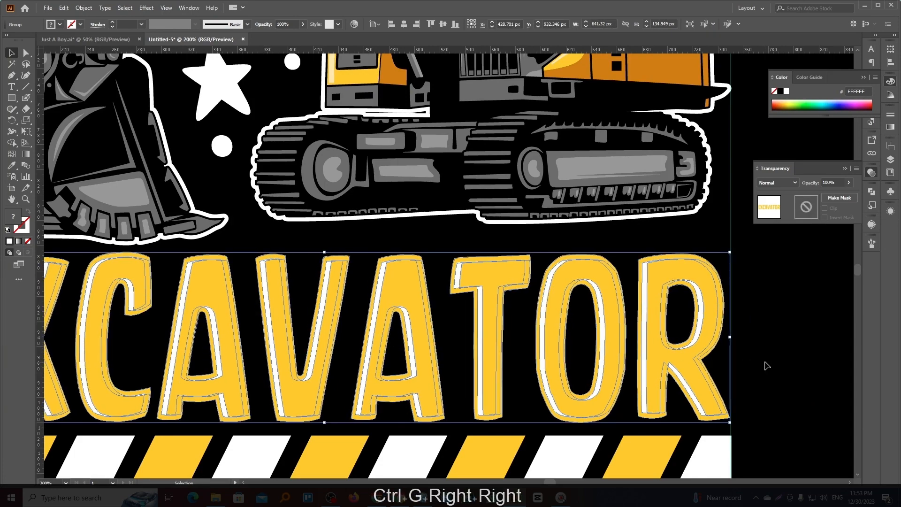
key("Right")
left_click(615, 338)
- Group the complete T-shirt artwork on the black artboard, including all lettering, stripes, stars, arrow and excavator
scroll(513, 329, "down", 3)
scroll(513, 328, "down", 2)
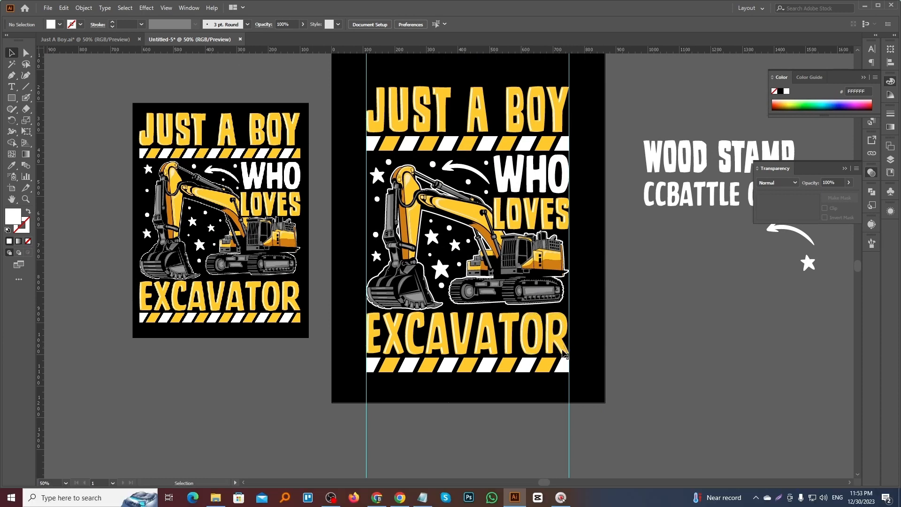
scroll(566, 357, "up", 1)
scroll(596, 330, "up", 1)
scroll(596, 330, "up", 1)
scroll(489, 285, "down", 1)
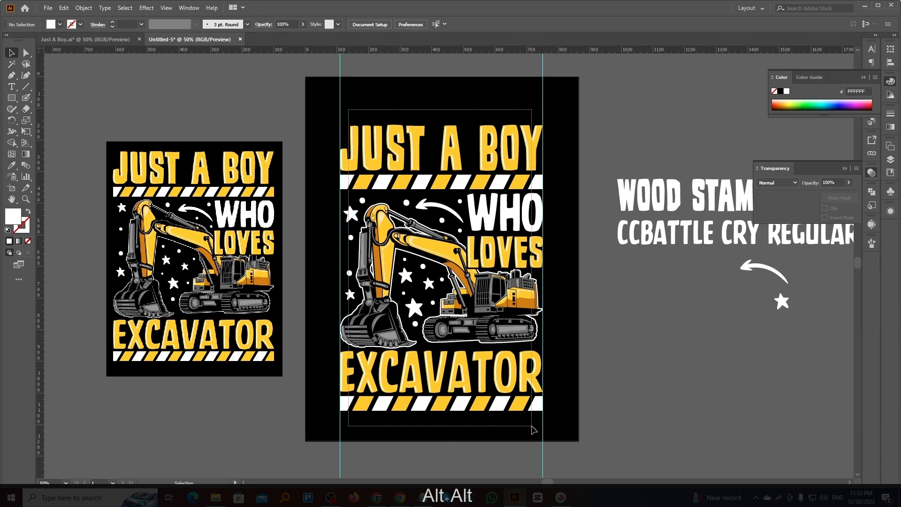
left_click_drag(534, 430, 534, 428)
key("ctrl+g")
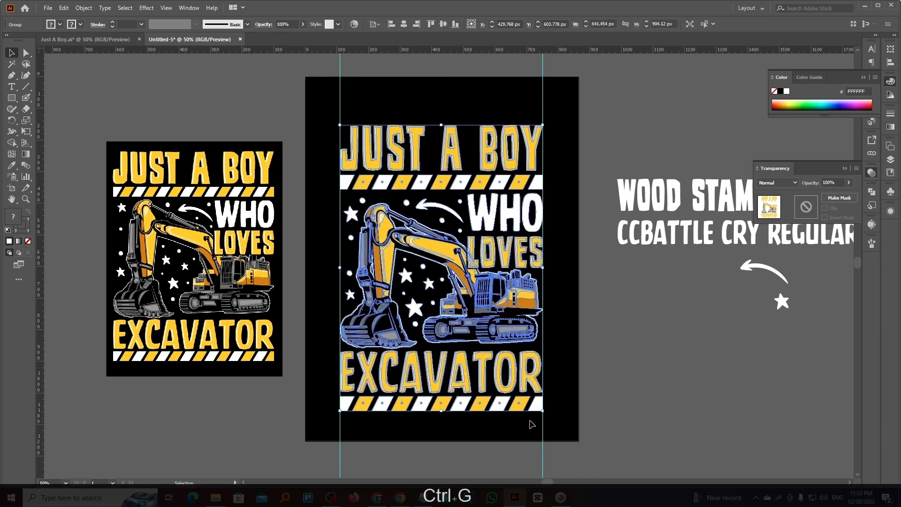
left_click(576, 389)
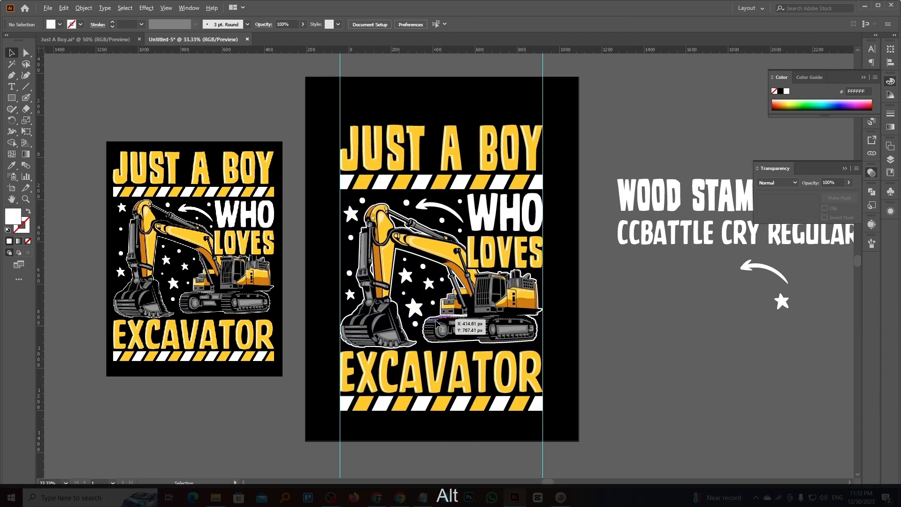
scroll(435, 320, "down", 1)
scroll(494, 377, "up", 1)
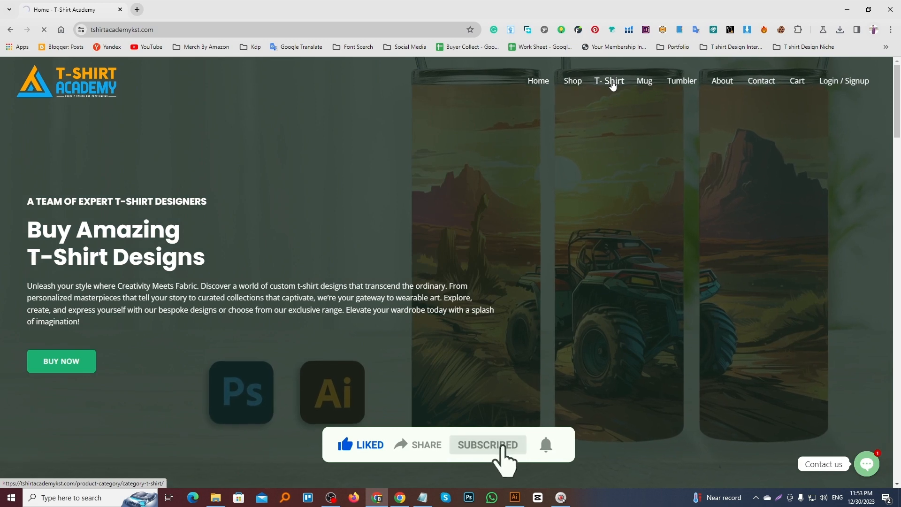
- Open the T-Shirt category of the T-Shirt Academy website in the browser and look through its first page of design bundles
left_click(613, 84)
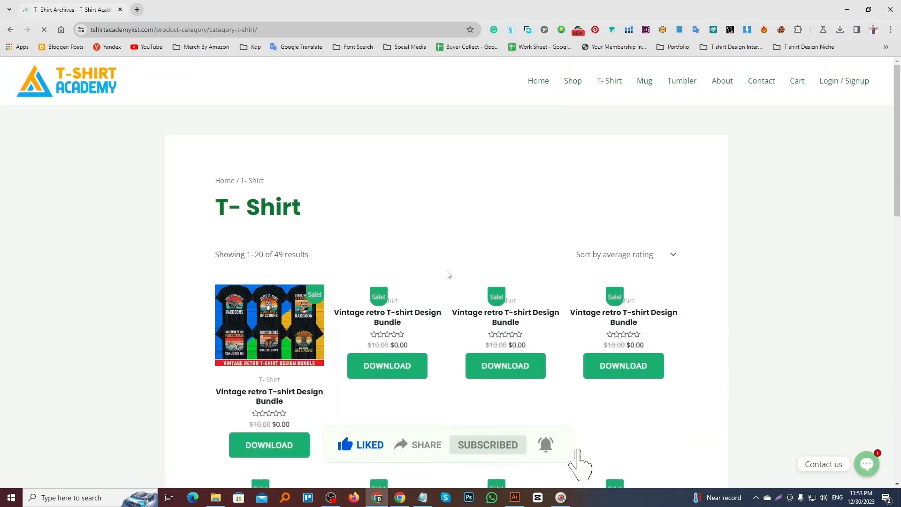
scroll(306, 369, "down", 3)
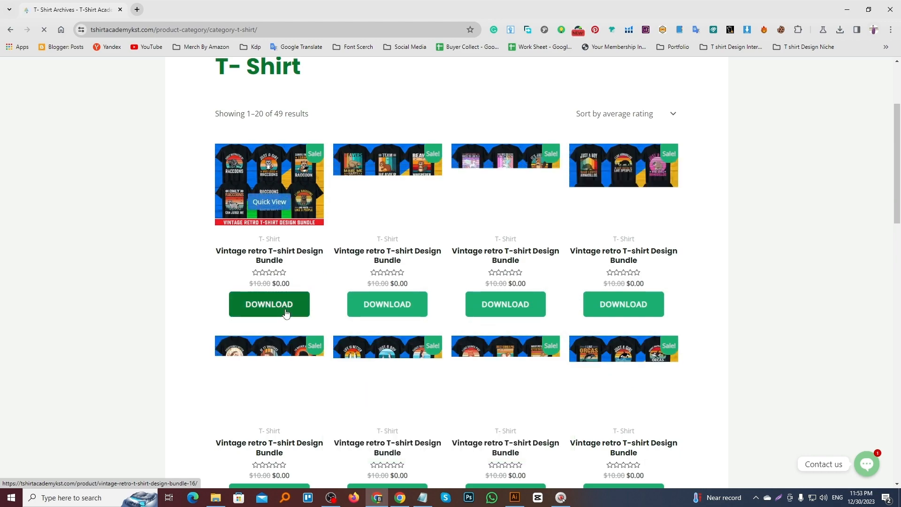
scroll(429, 314, "down", 6)
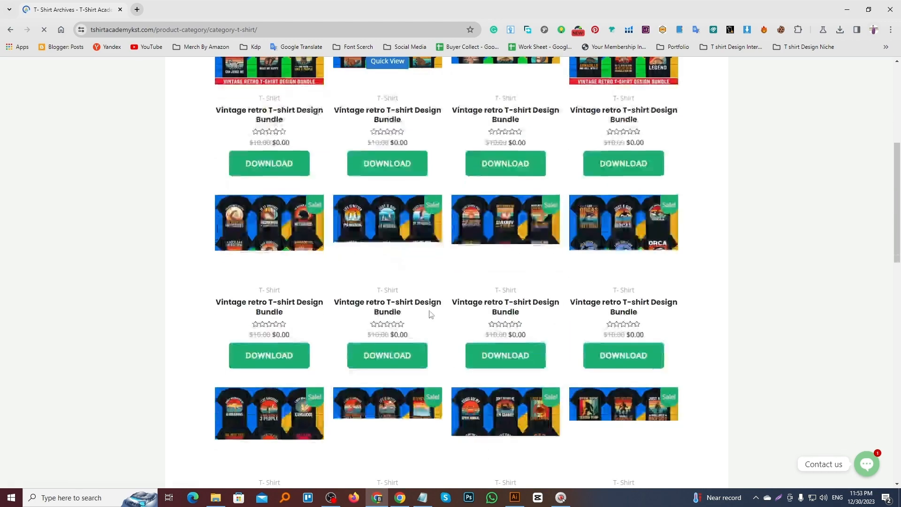
scroll(430, 317, "down", 13)
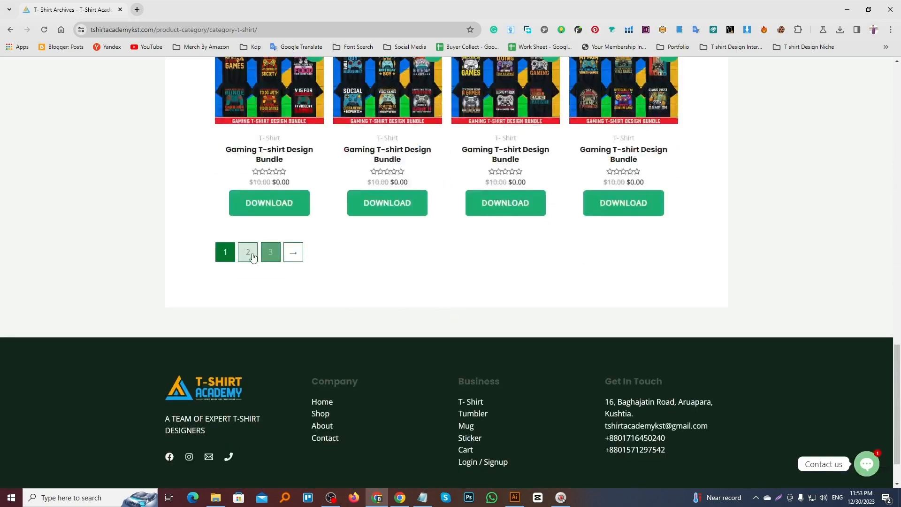
- Open page 2 of the T-Shirt category and look through the design bundles offered there
left_click(249, 256)
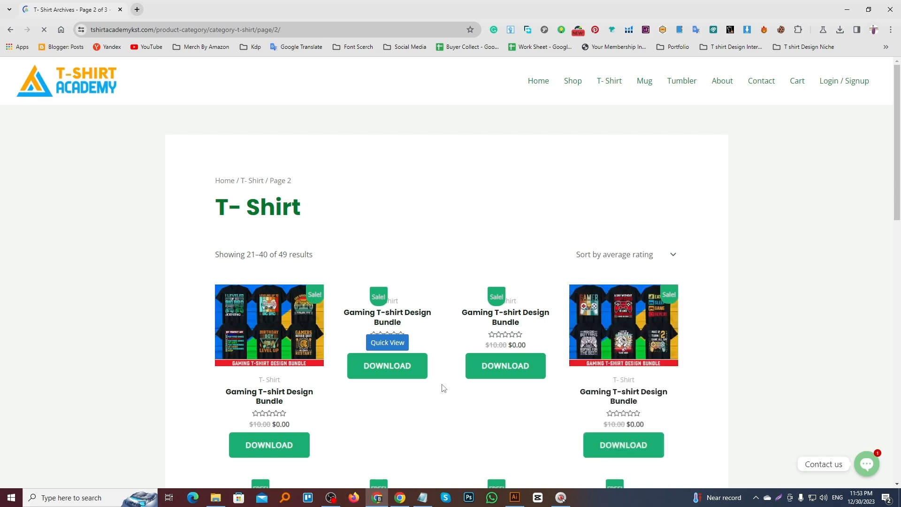
scroll(445, 386, "down", 2)
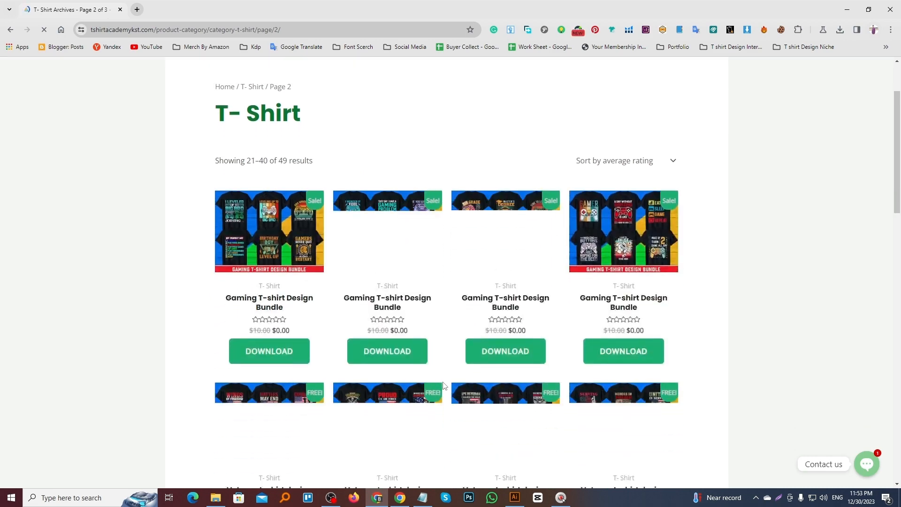
scroll(449, 319, "down", 12)
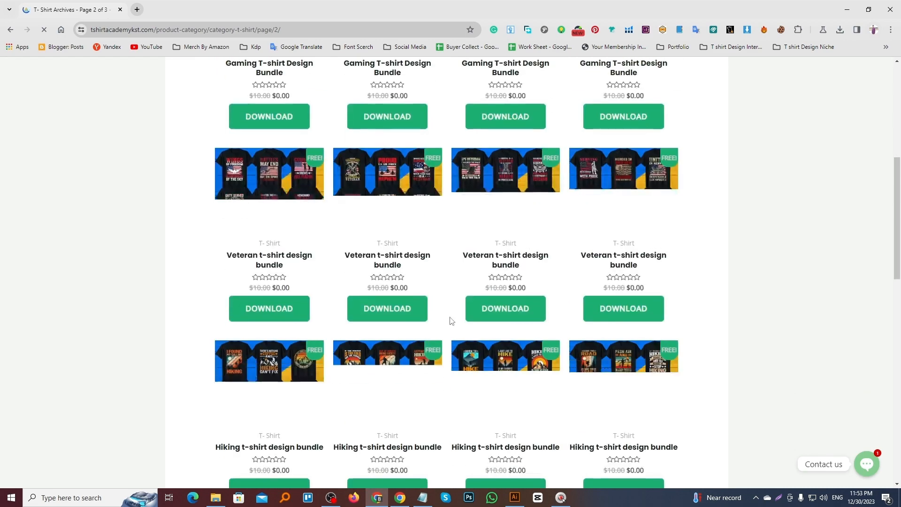
scroll(450, 321, "down", 8)
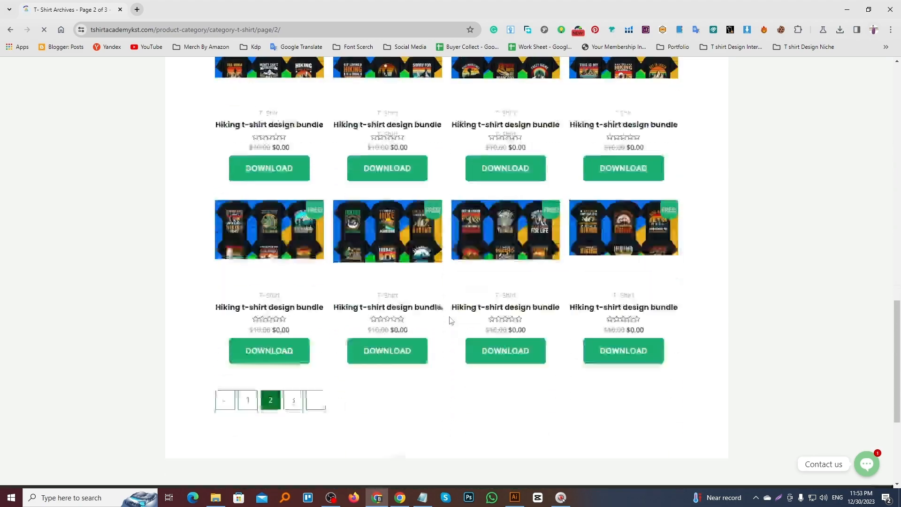
scroll(449, 317, "up", 20)
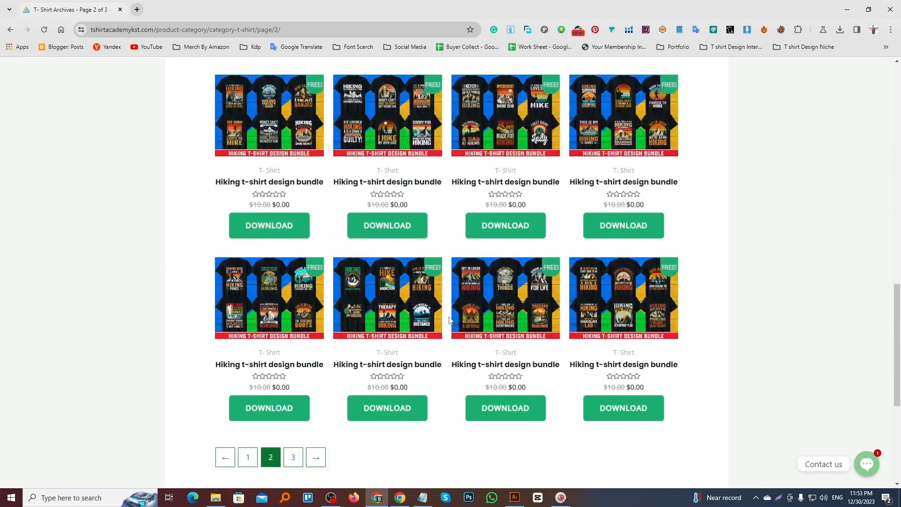